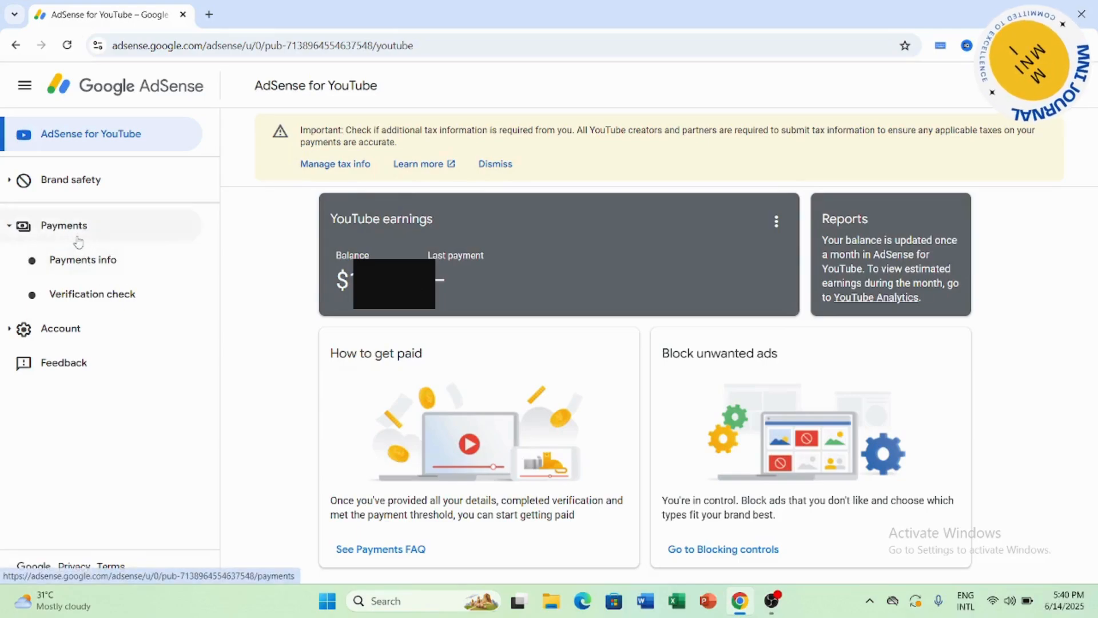
# - Open the payments settings and start editing the United States tax info in the payments profile
pyautogui.click(80, 266)
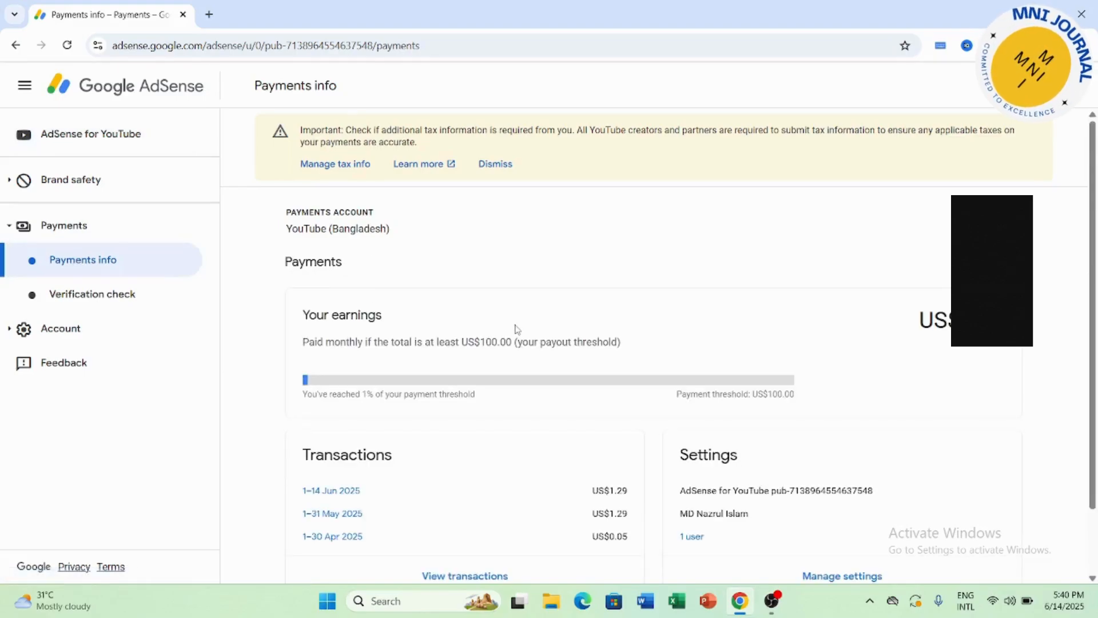
pyautogui.scroll(-1, 515, 326)
pyautogui.click(863, 507)
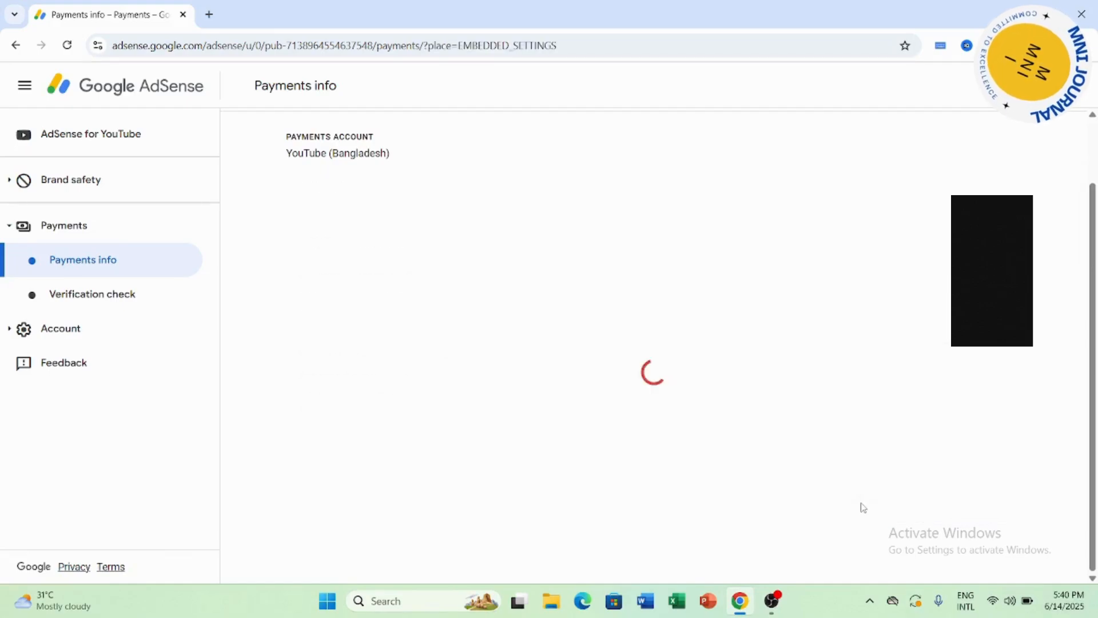
pyautogui.scroll(-7, 621, 353)
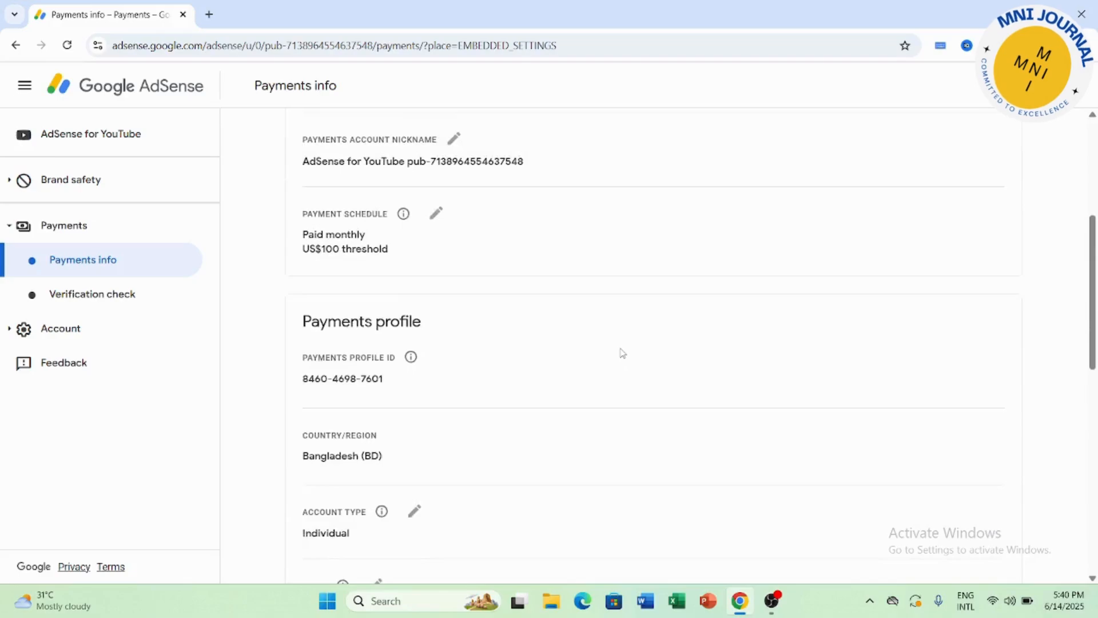
pyautogui.scroll(-6, 620, 352)
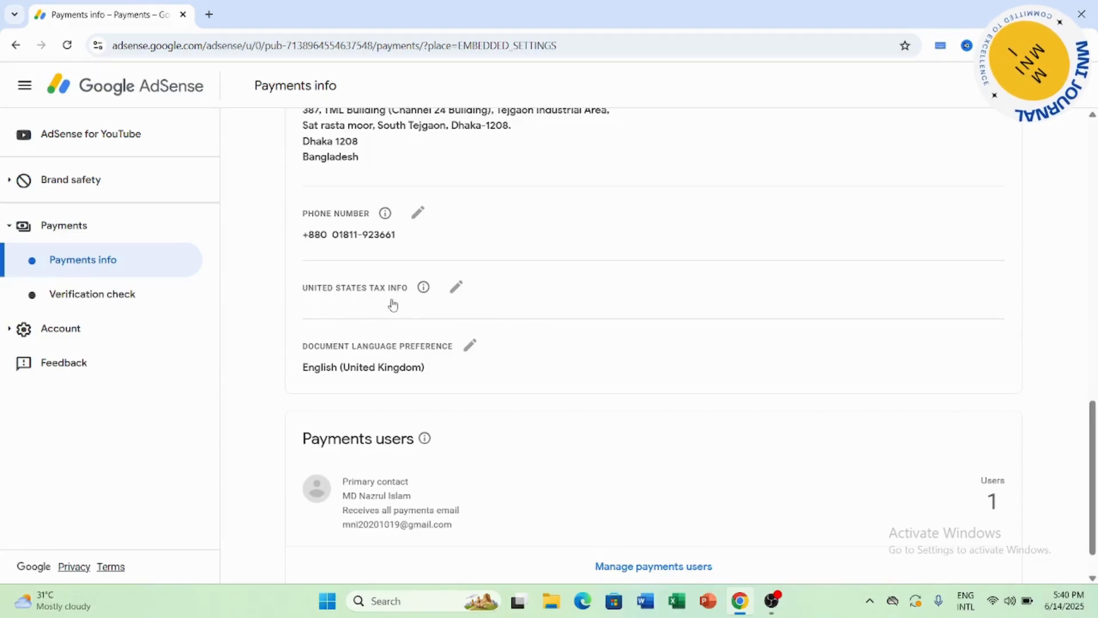
pyautogui.click(456, 290)
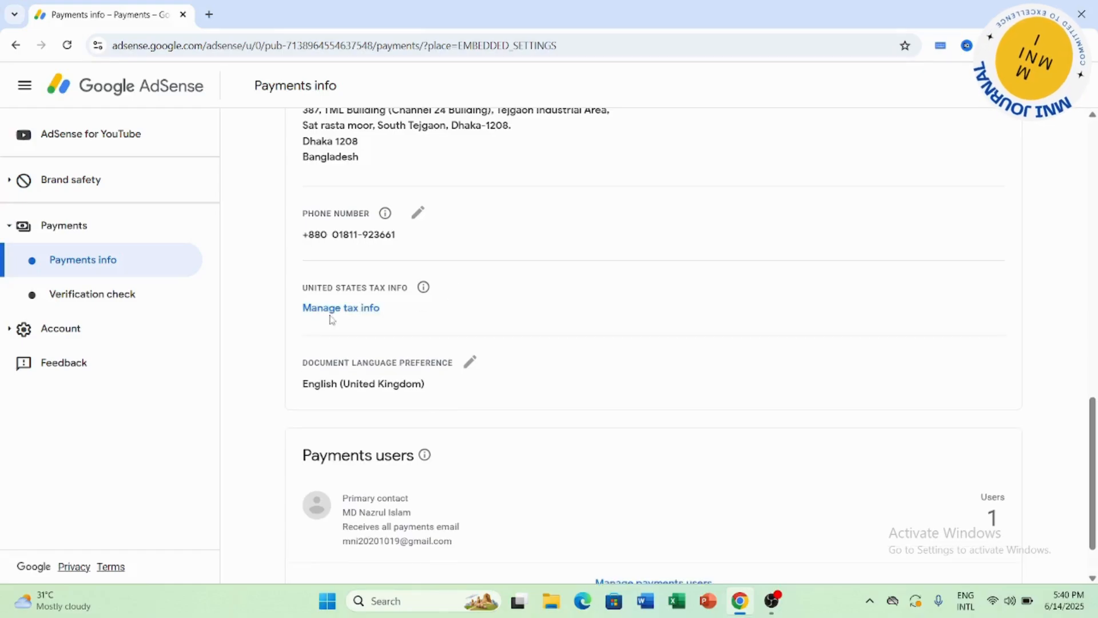
# - Open the Manage tax info page from the notice about additional tax information and review its United States section
pyautogui.scroll(10, 436, 323)
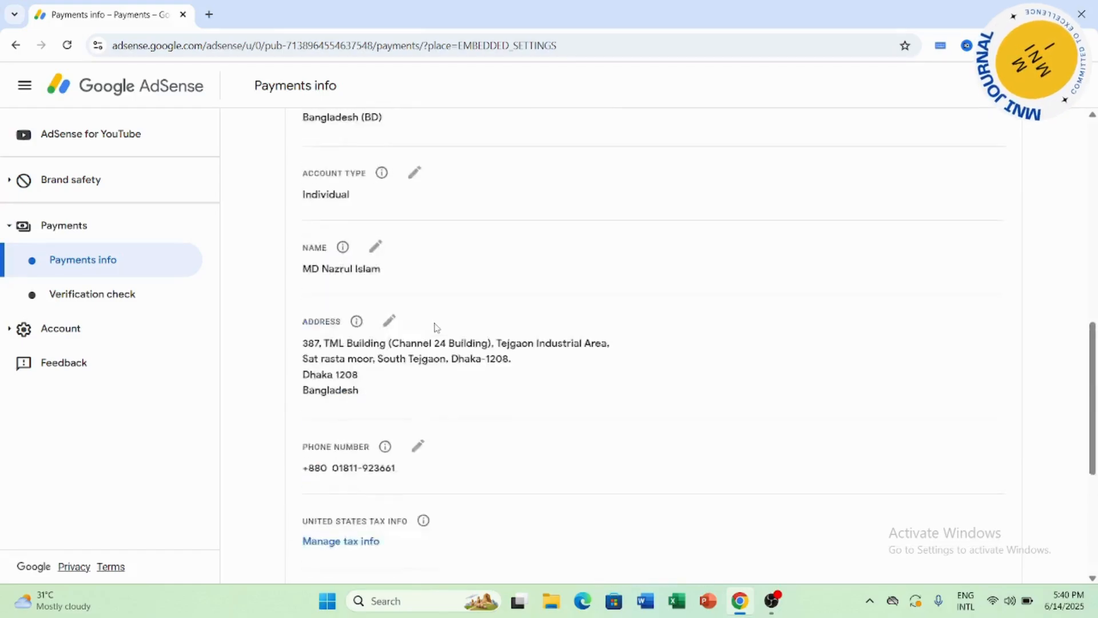
pyautogui.scroll(5, 437, 328)
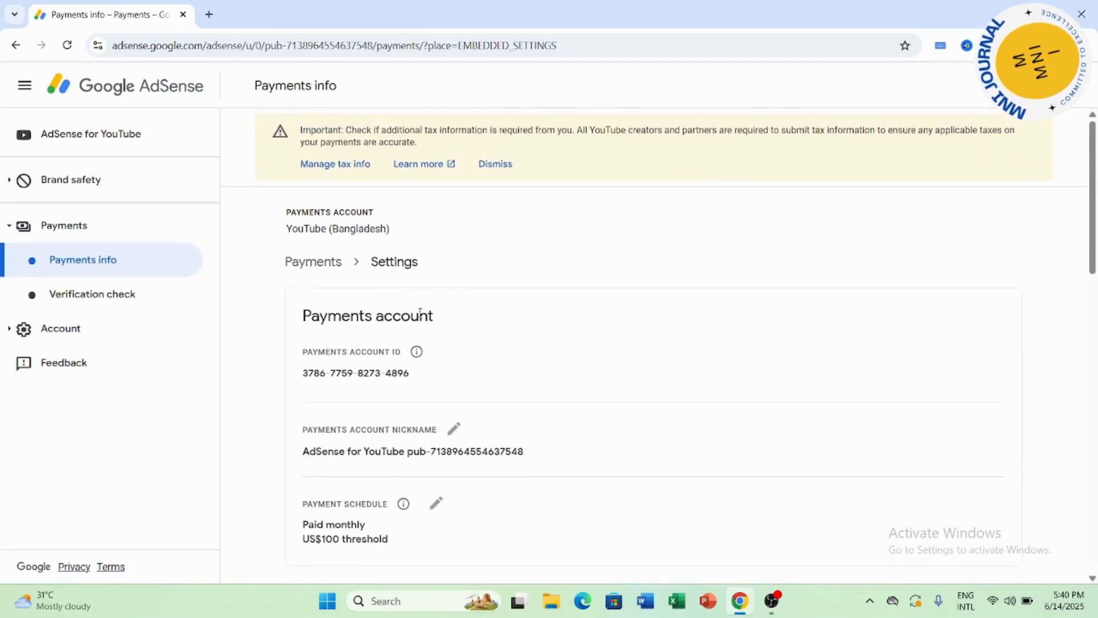
pyautogui.click(337, 167)
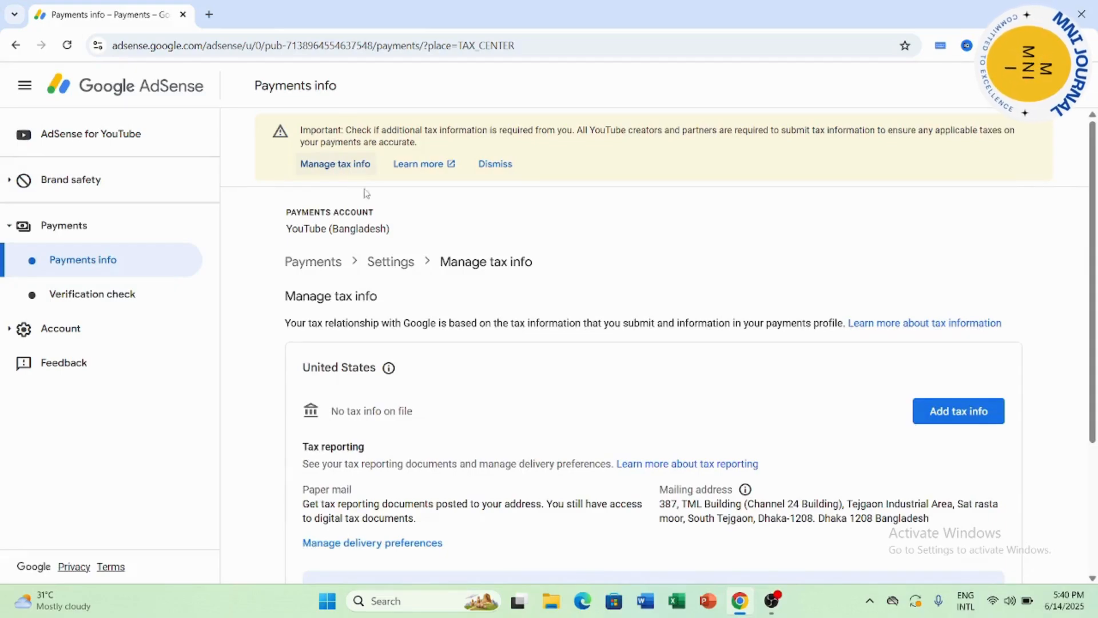
pyautogui.scroll(-3, 427, 260)
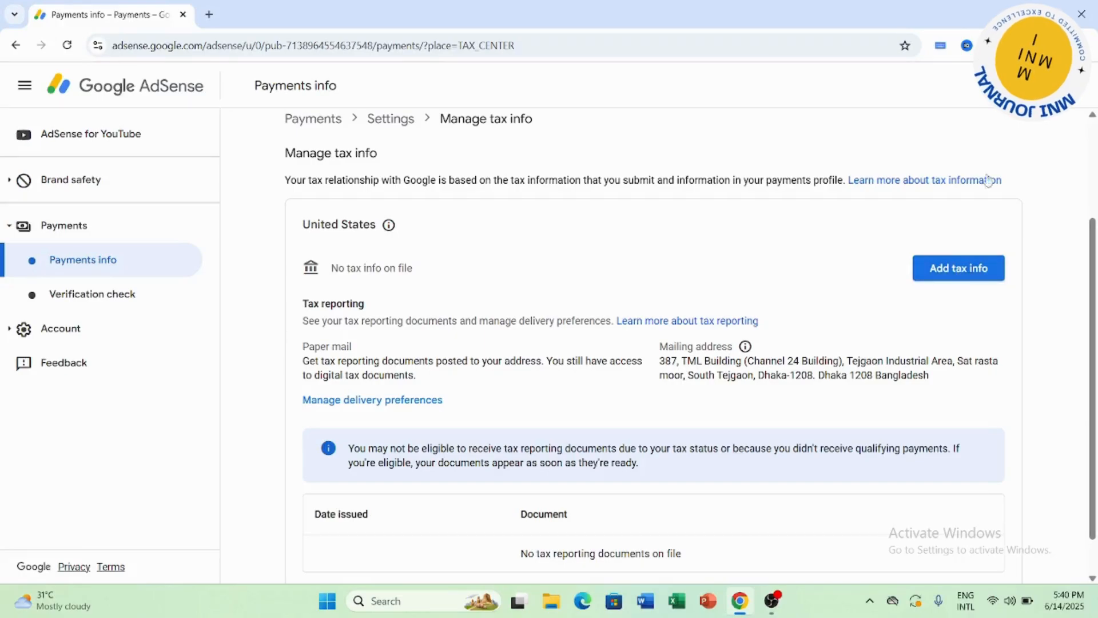
pyautogui.click(992, 45)
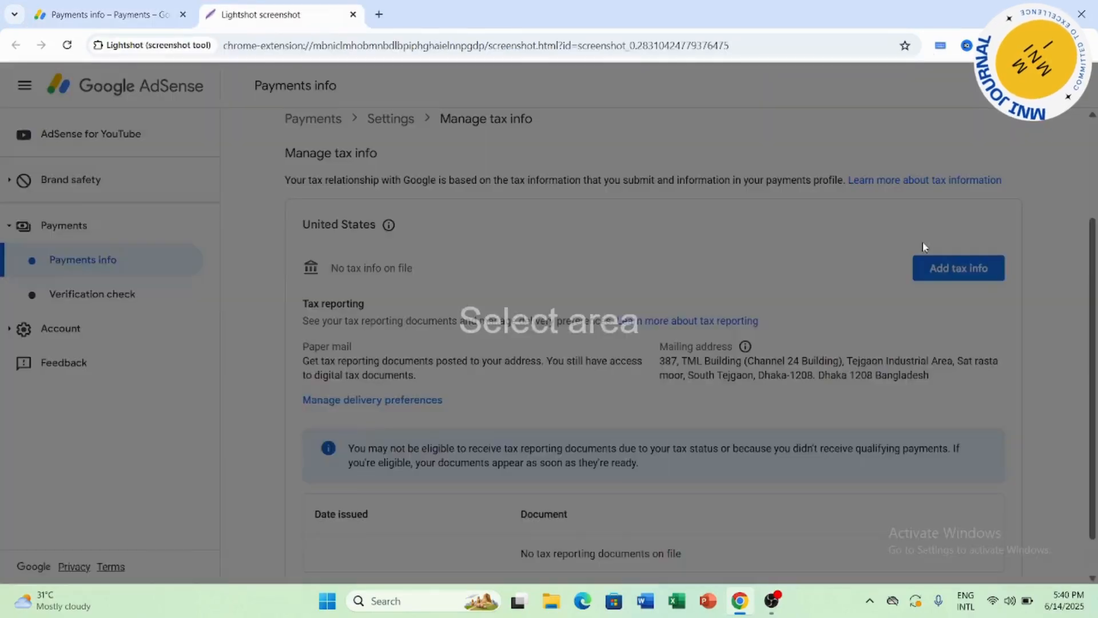
pyautogui.moveTo(878, 241); pyautogui.dragTo(1011, 301)
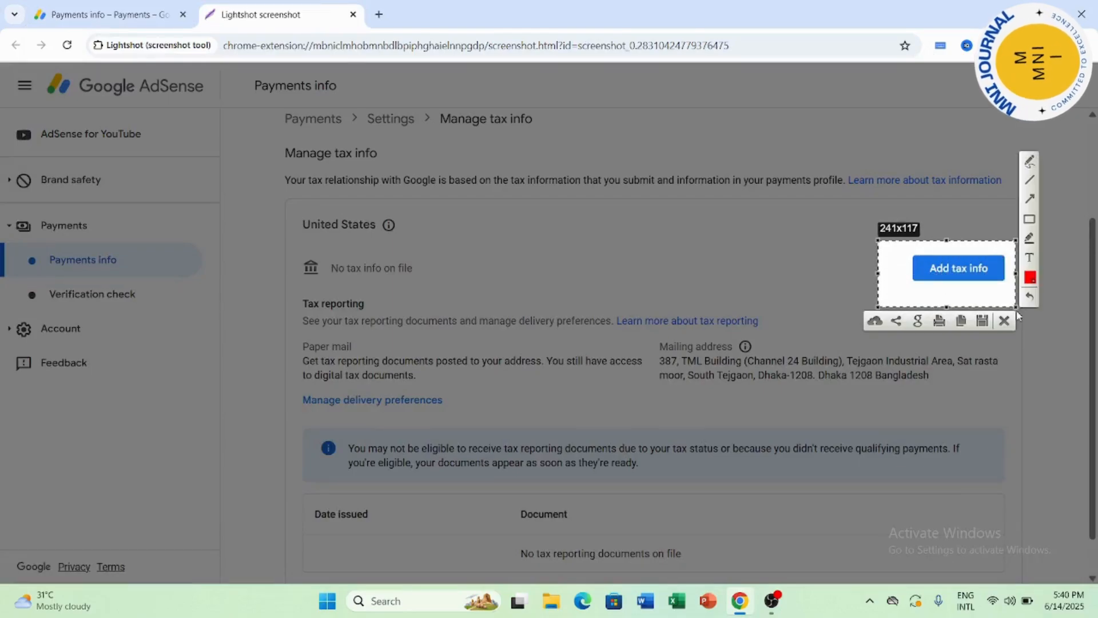
pyautogui.click(1010, 321)
# - Start the form for adding United States tax info and verify the identity with the account password
pyautogui.click(971, 271)
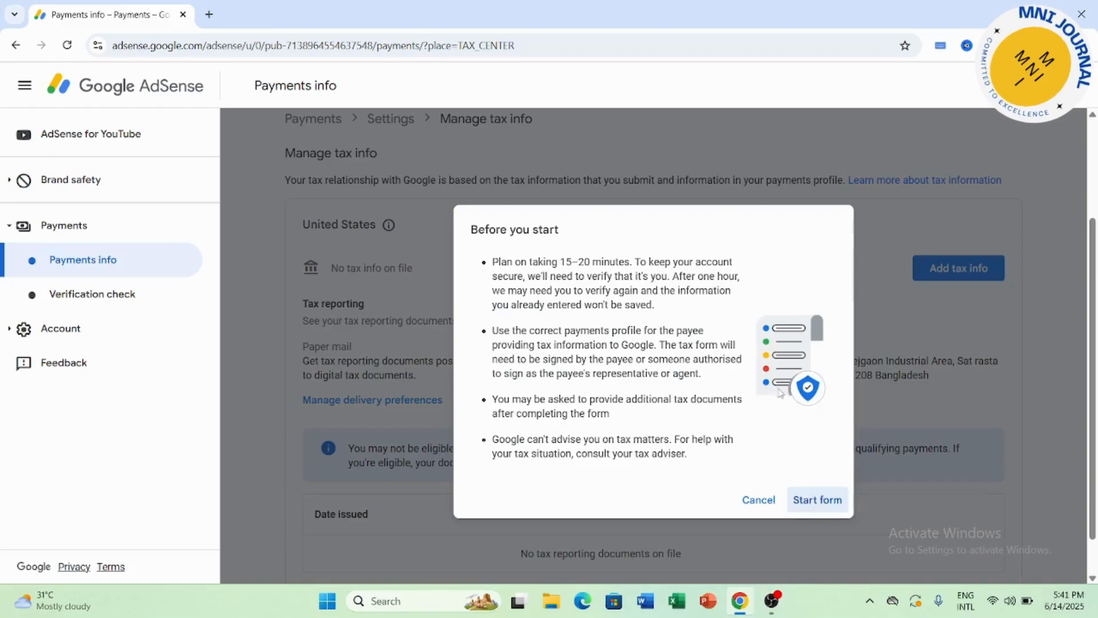
pyautogui.click(833, 509)
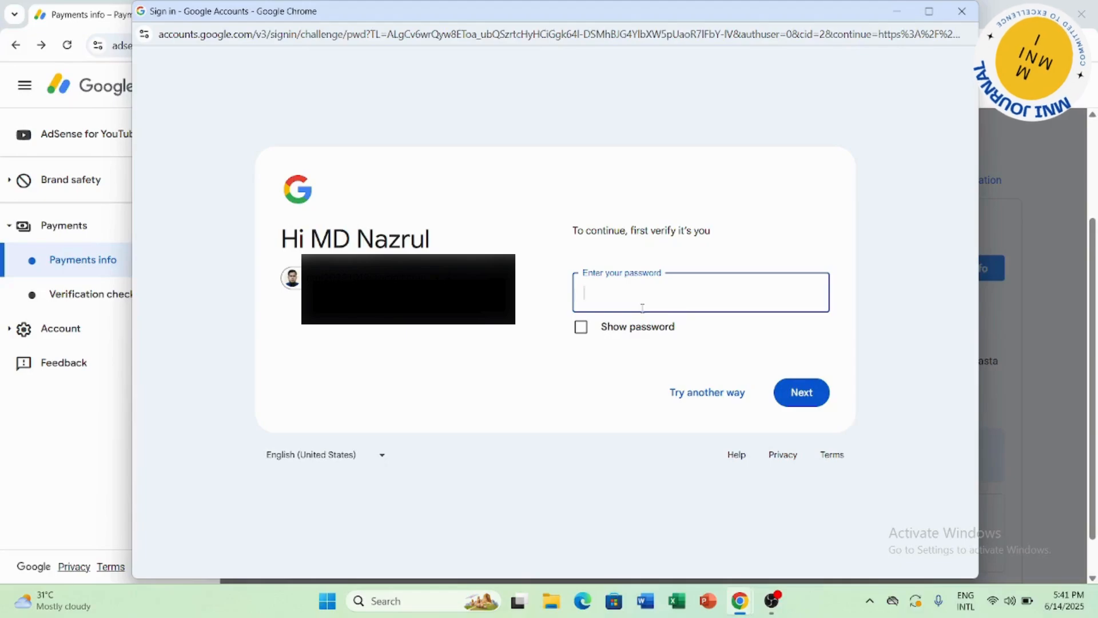
pyautogui.write('***')
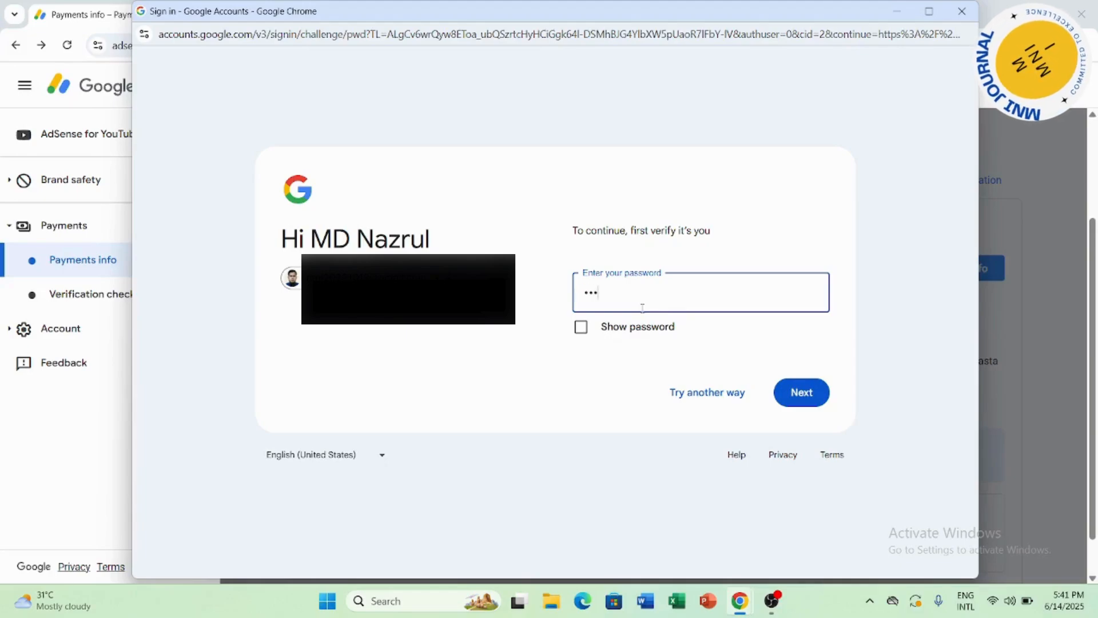
pyautogui.write('*****')
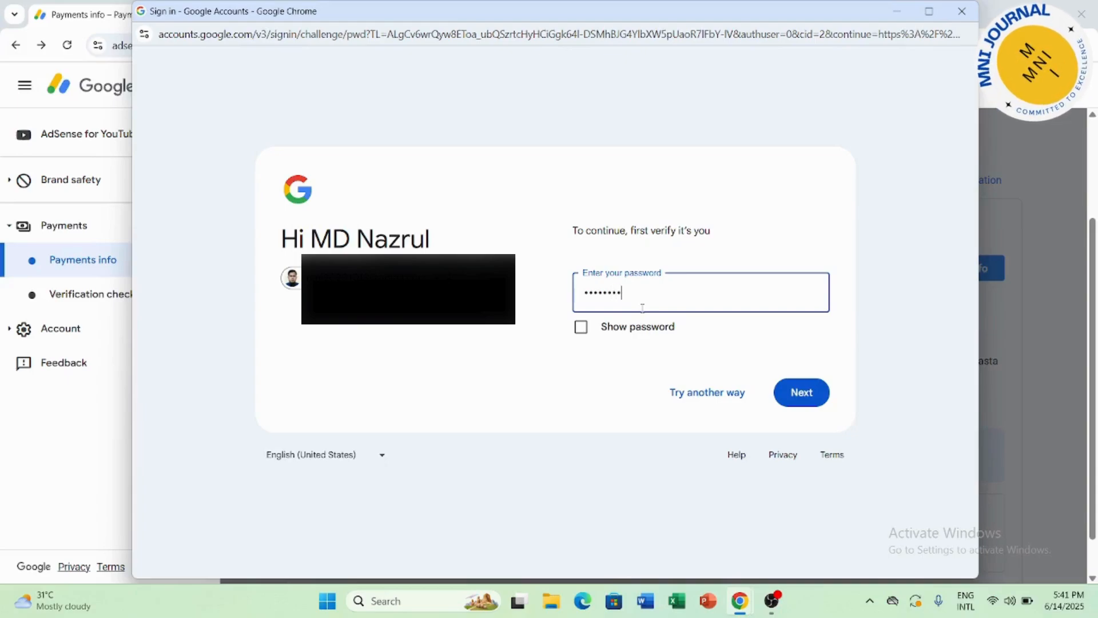
pyautogui.write('**')
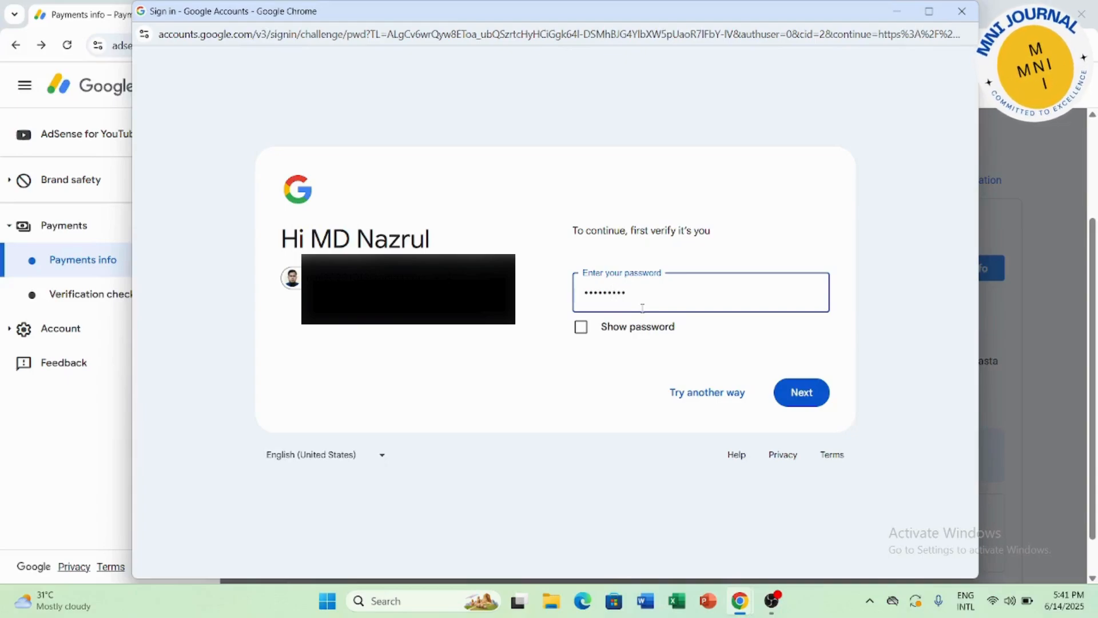
pyautogui.write('*')
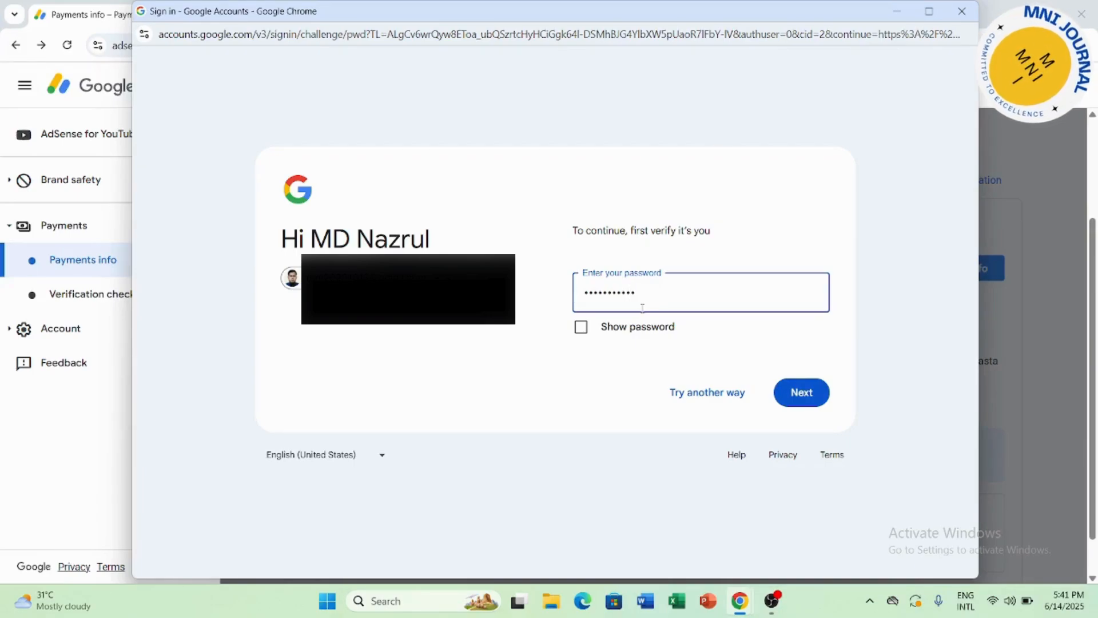
pyautogui.write('*')
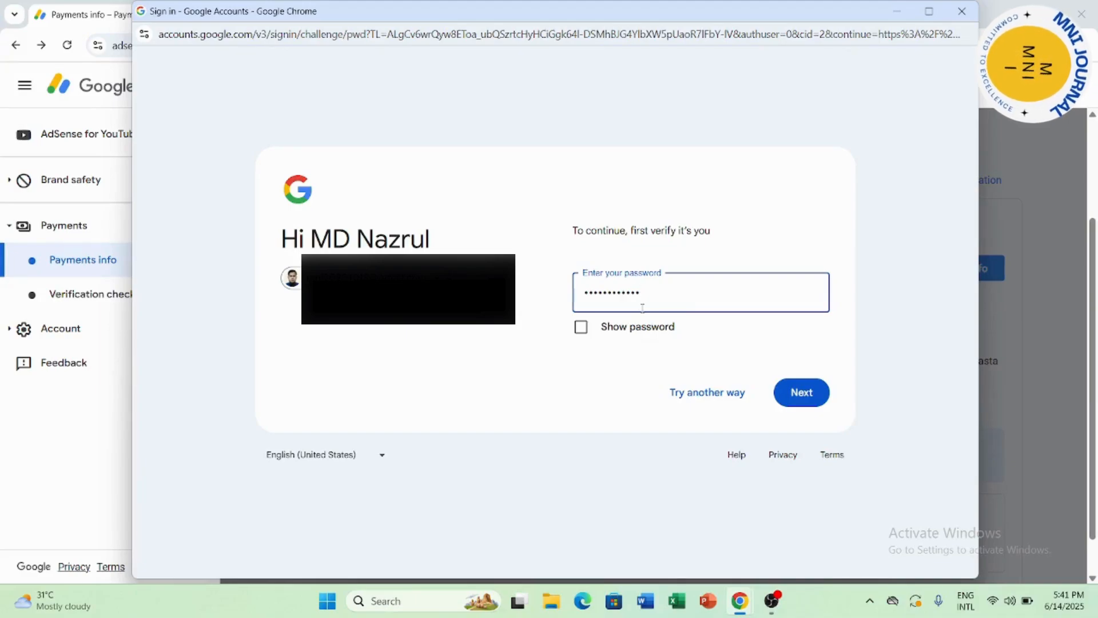
pyautogui.click(791, 395)
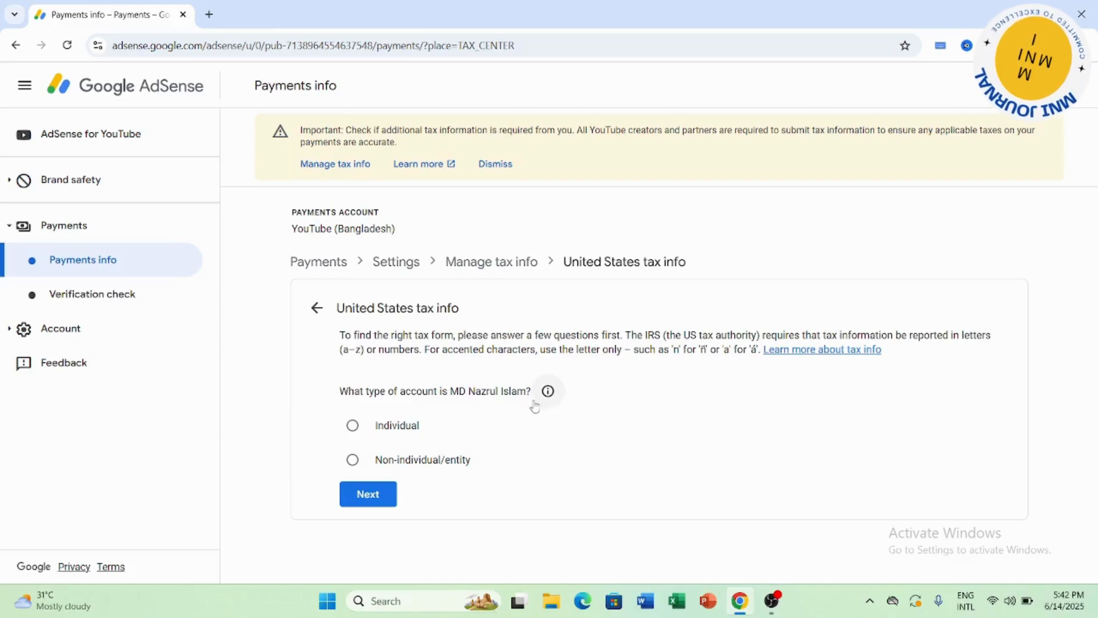
# - Set the account type to Individual and answer No to being a citizen or resident of the United States
pyautogui.click(353, 429)
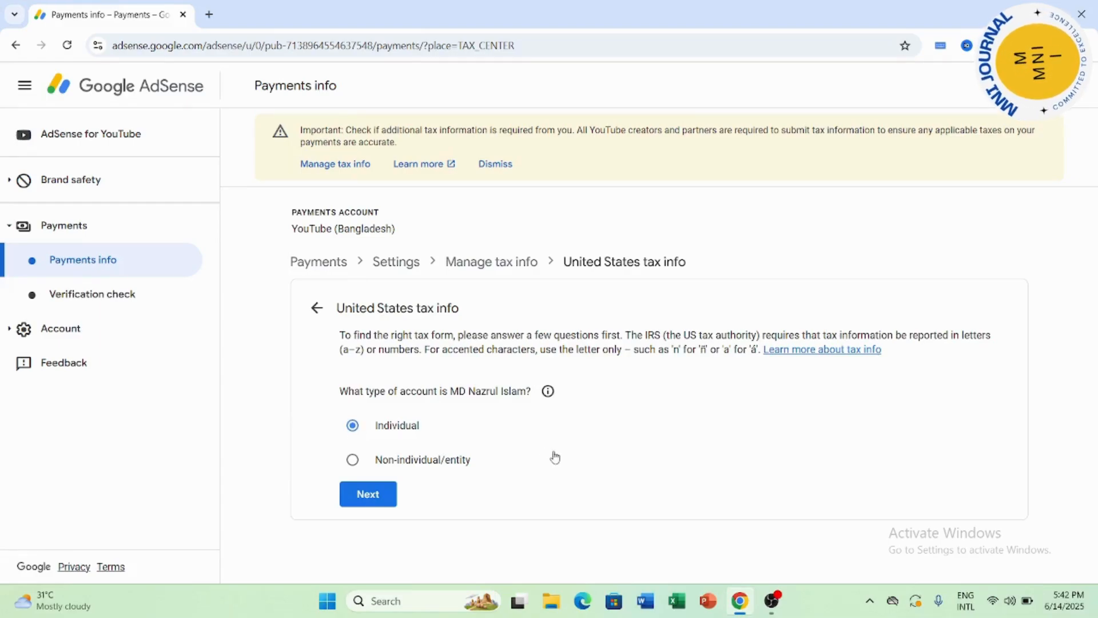
pyautogui.click(368, 494)
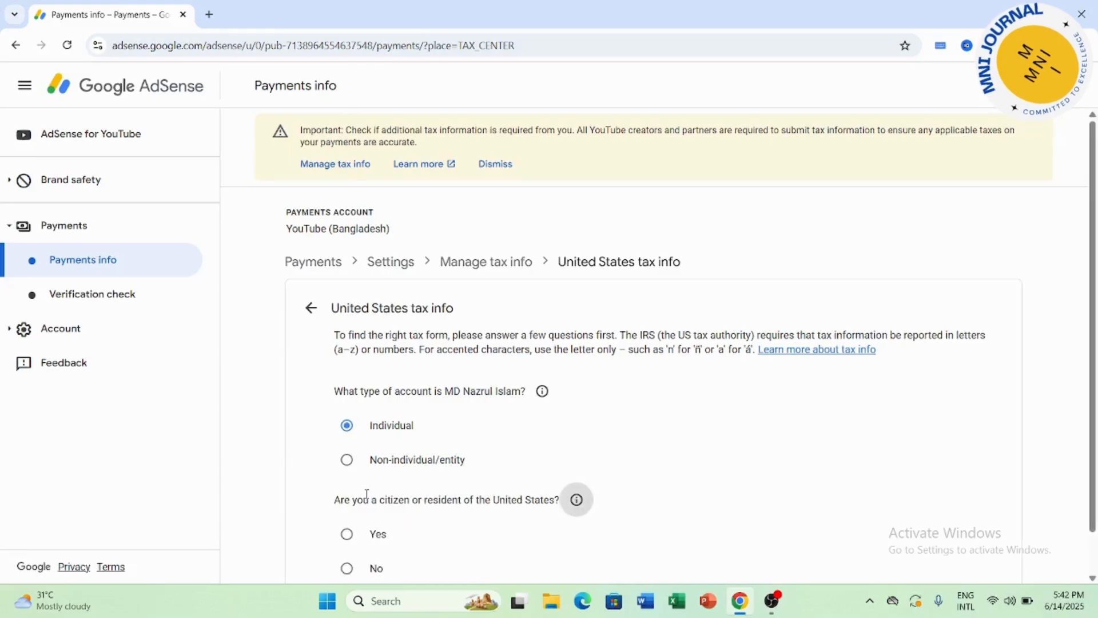
pyautogui.scroll(-1, 676, 445)
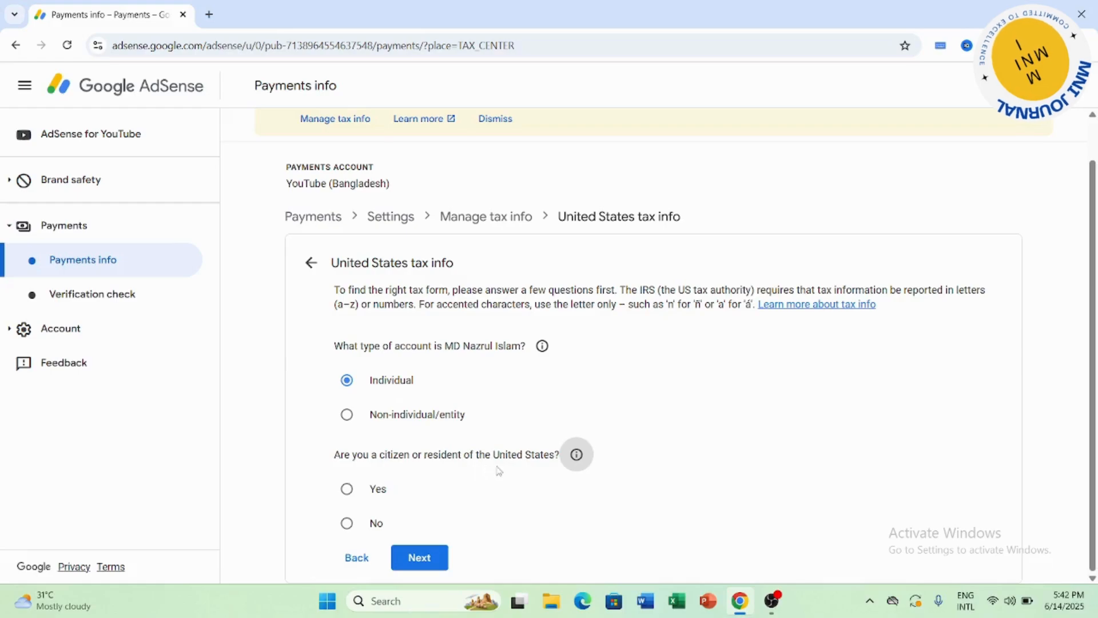
pyautogui.click(347, 524)
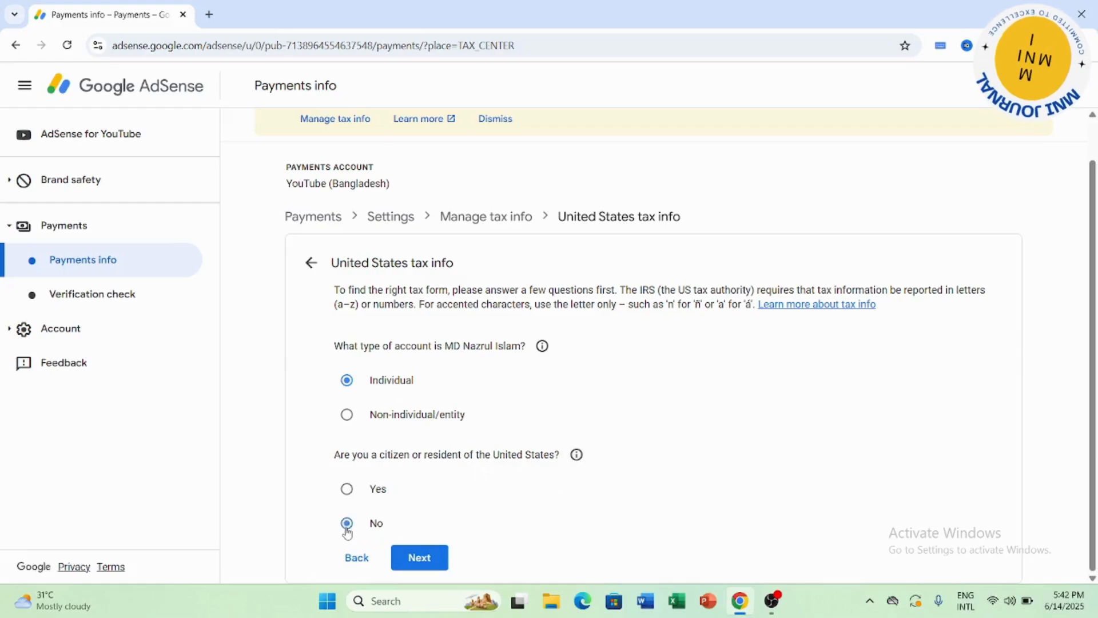
pyautogui.click(436, 566)
# - Choose W-8BEN as the W-8 tax form type and start that form
pyautogui.scroll(-2, 609, 506)
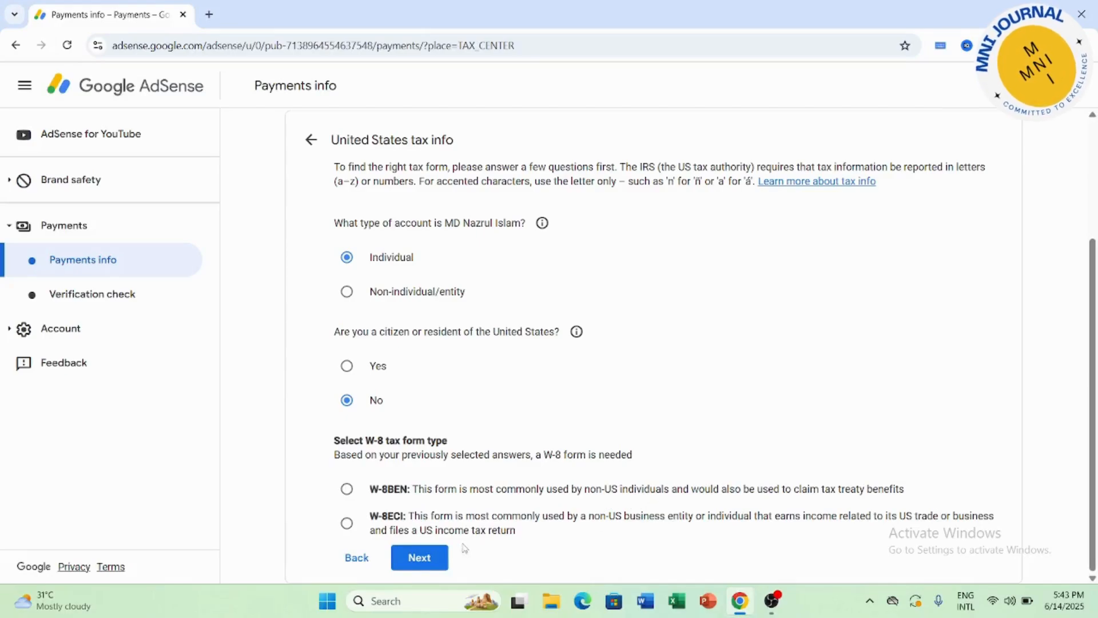
pyautogui.click(348, 492)
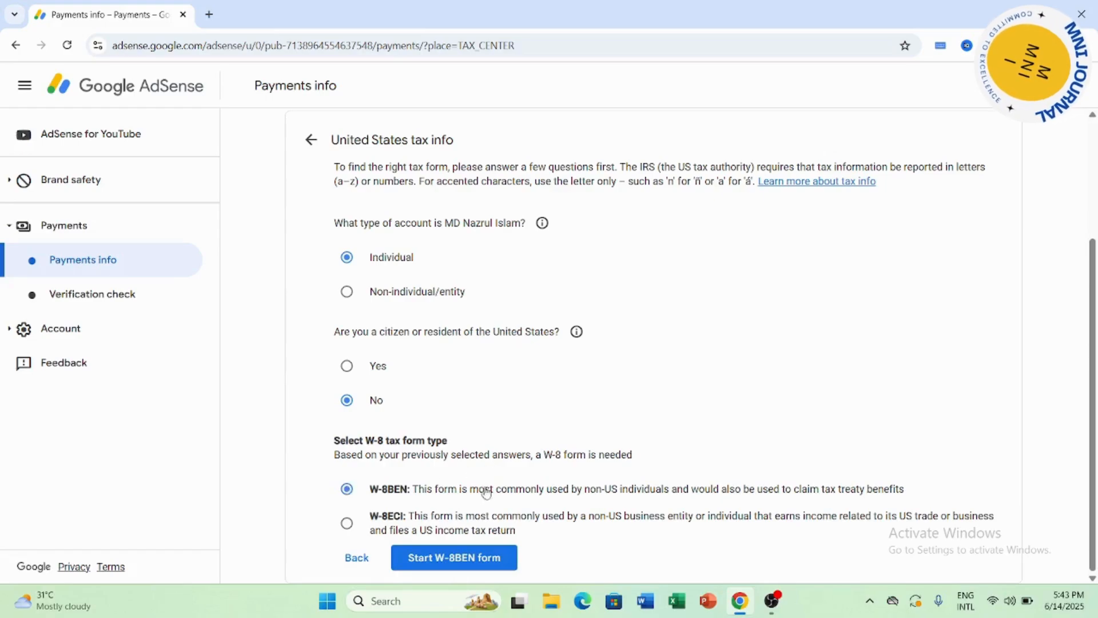
pyautogui.click(468, 565)
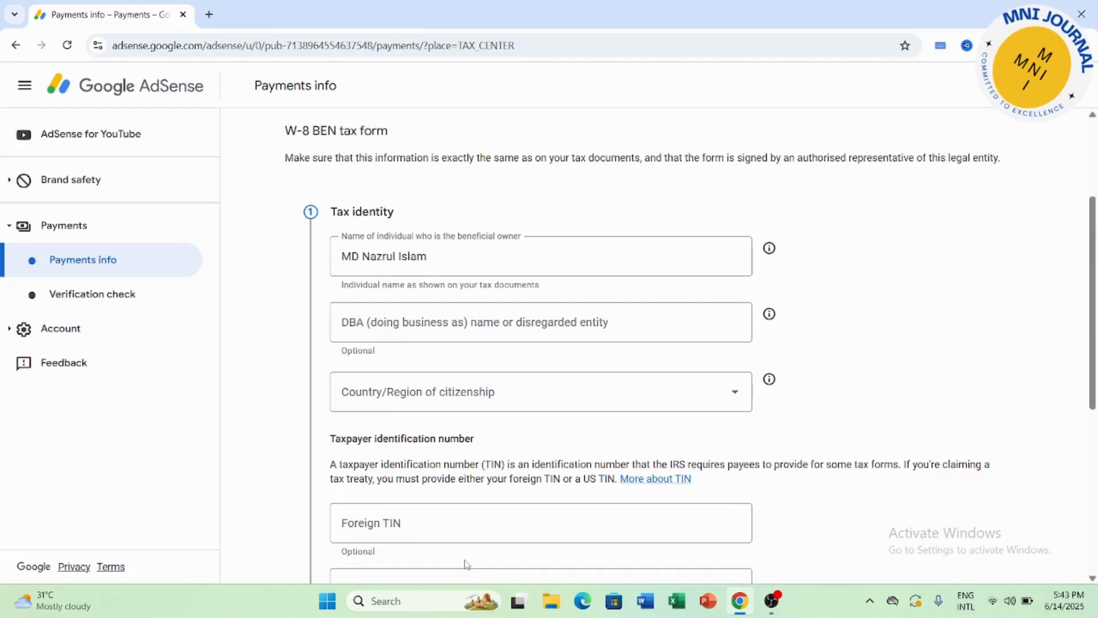
# - Review the Tax identity section of the W-8BEN form and set the country/region of citizenship to Bangladesh
pyautogui.scroll(-6, 474, 567)
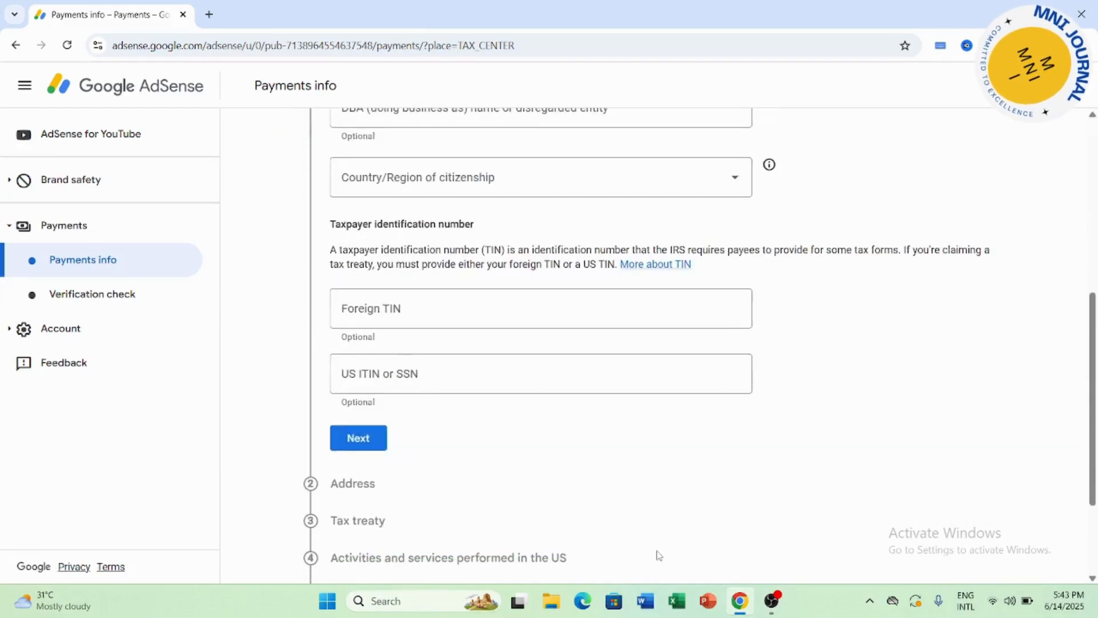
pyautogui.scroll(6, 566, 504)
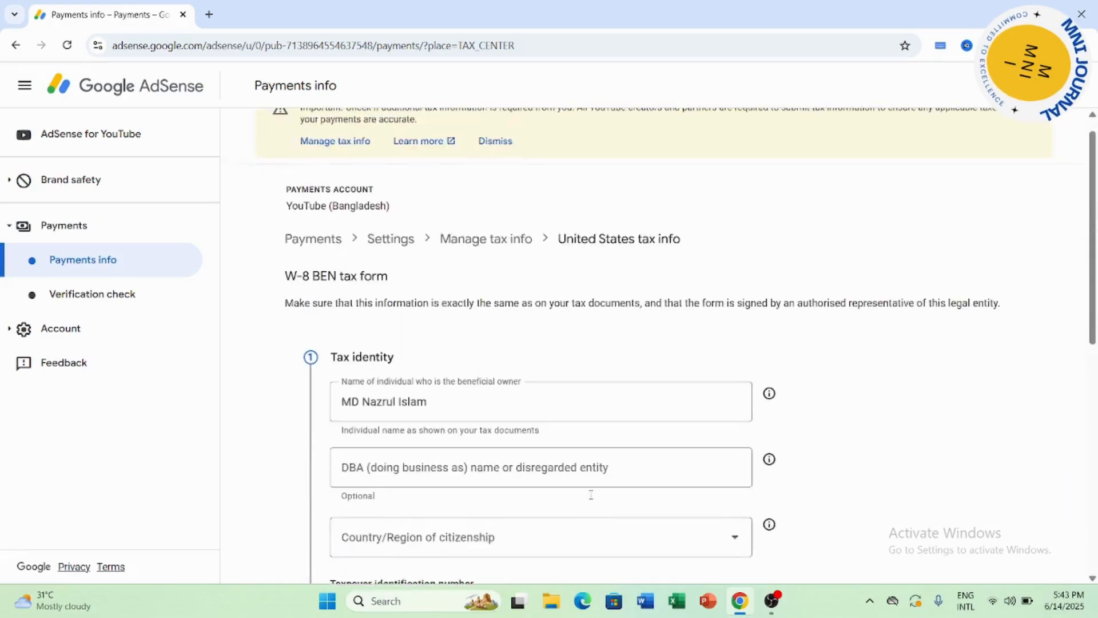
pyautogui.scroll(-3, 393, 348)
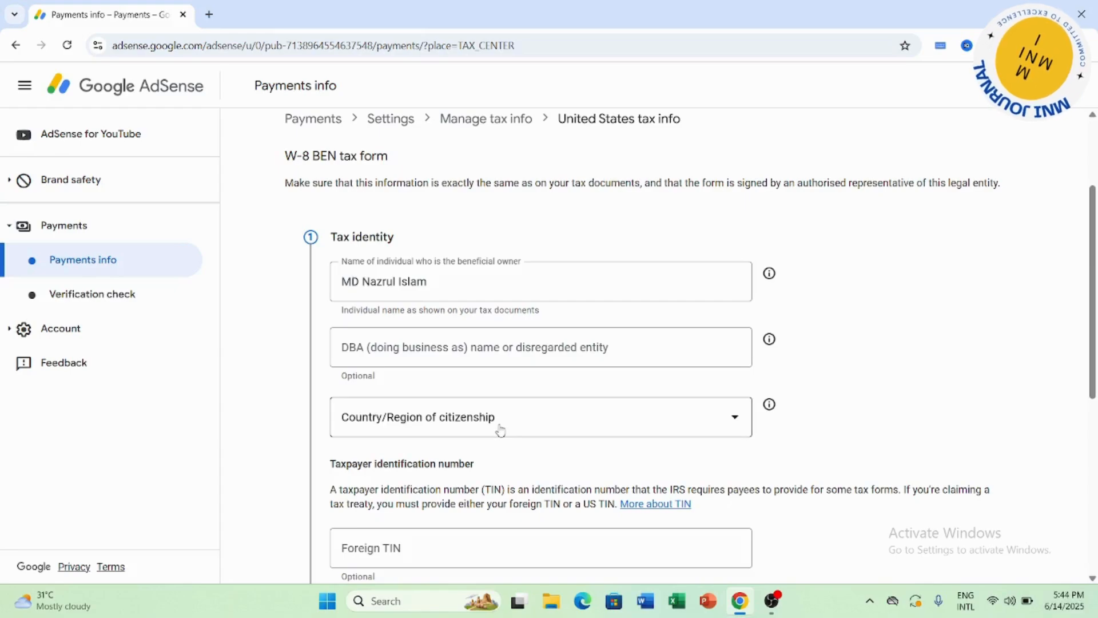
pyautogui.scroll(-1, 500, 430)
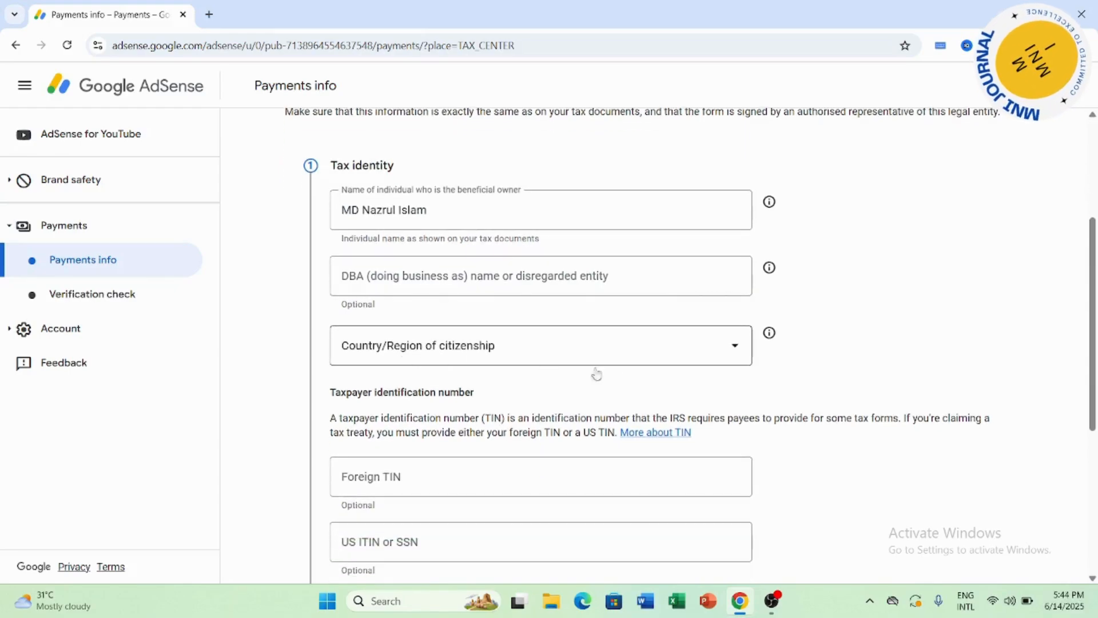
pyautogui.click(734, 346)
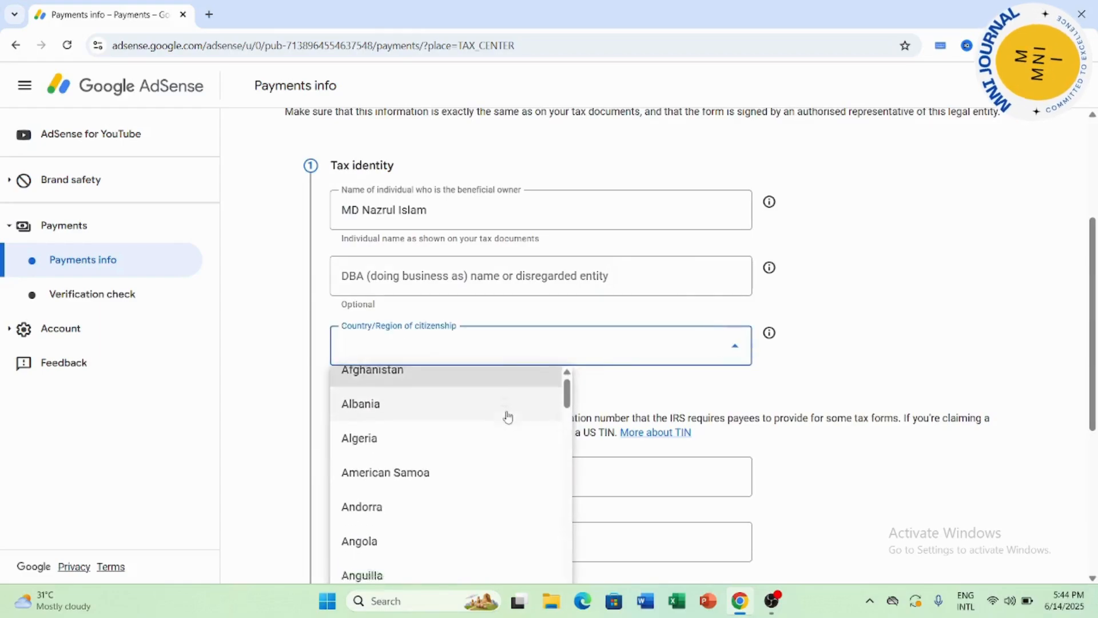
pyautogui.scroll(-6, 508, 418)
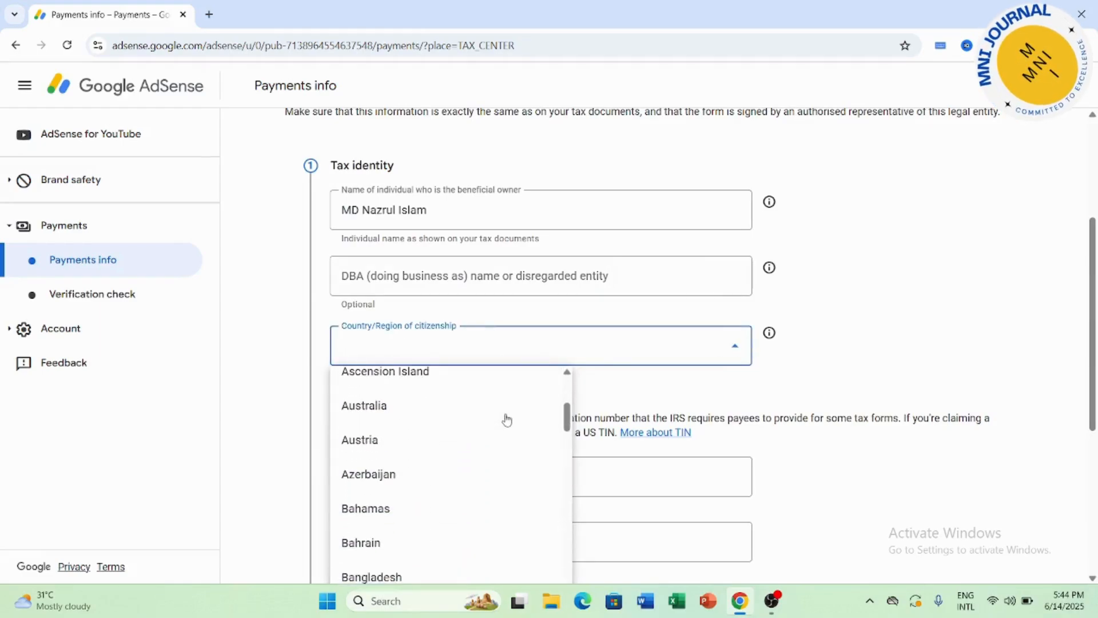
pyautogui.scroll(-3, 506, 418)
pyautogui.click(422, 444)
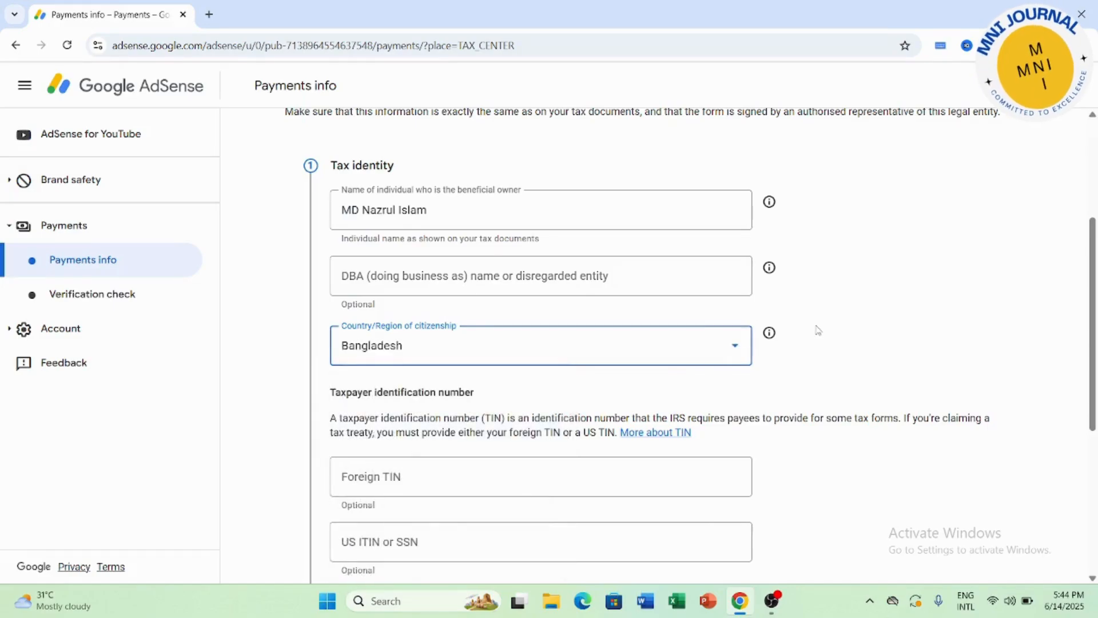
# - Activate the Foreign TIN field, then open the TIN certificate PDF from the desktop and enlarge its window to full screen
pyautogui.scroll(-2, 818, 330)
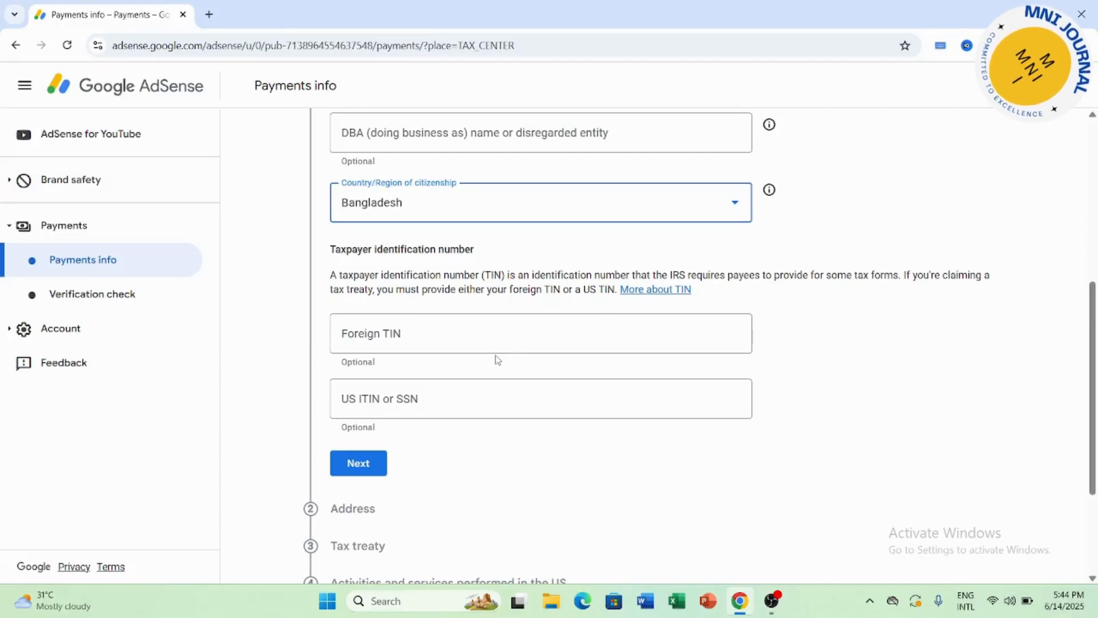
pyautogui.click(478, 332)
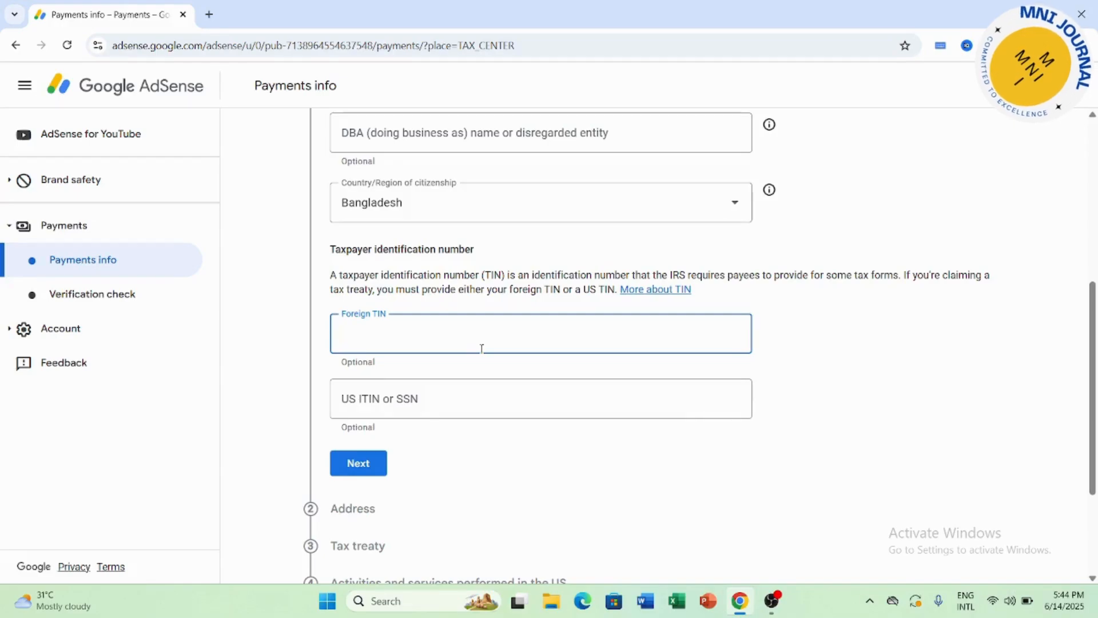
pyautogui.press('super+d')
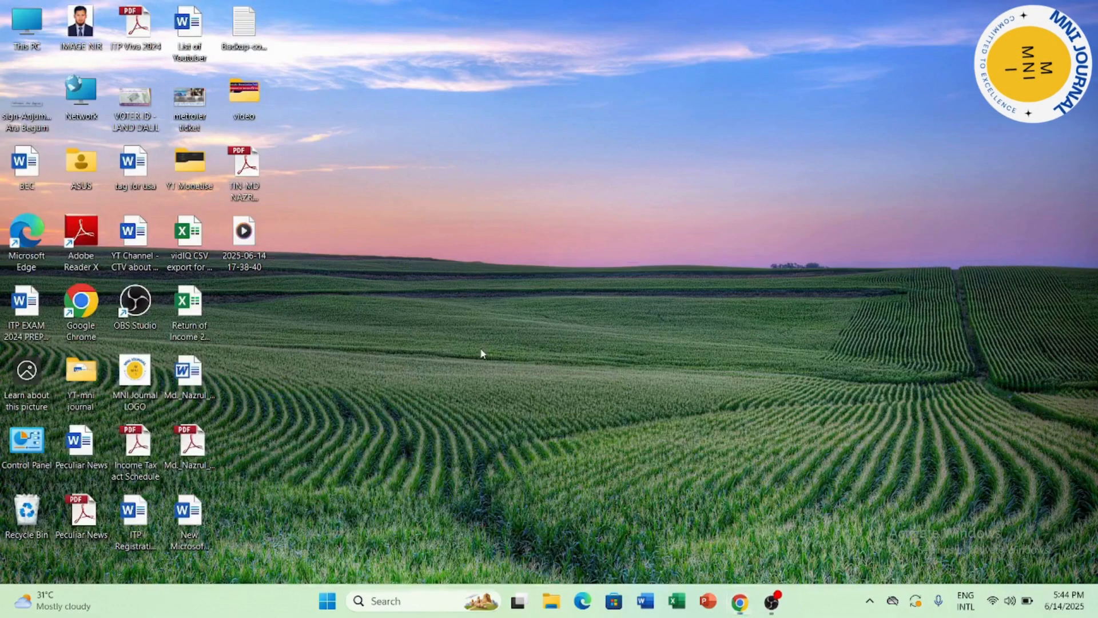
pyautogui.doubleClick(249, 153)
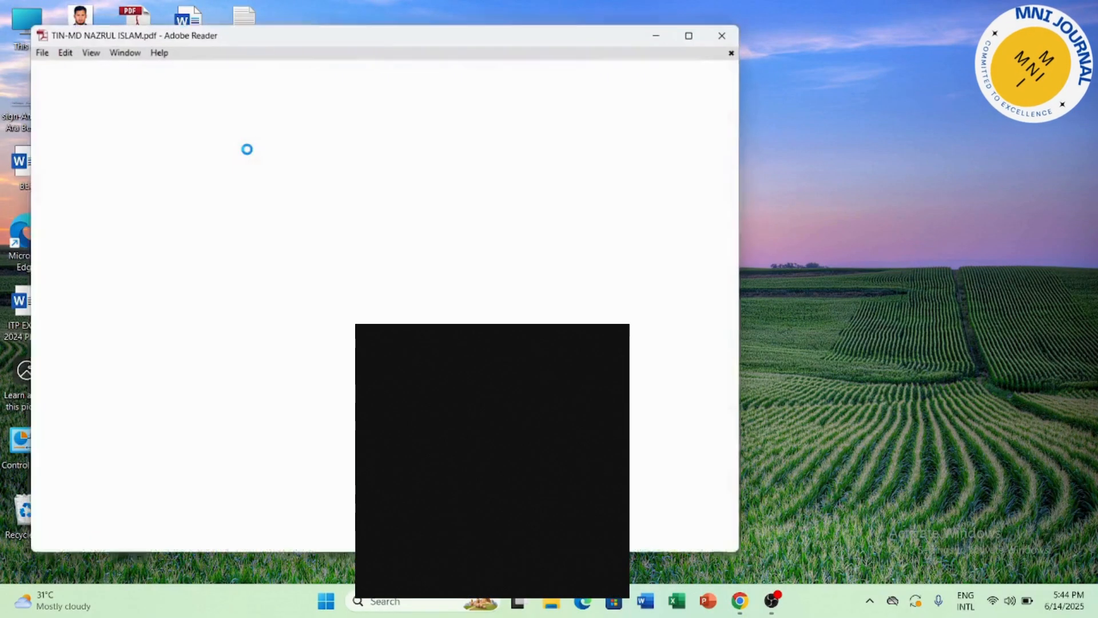
pyautogui.click(693, 30)
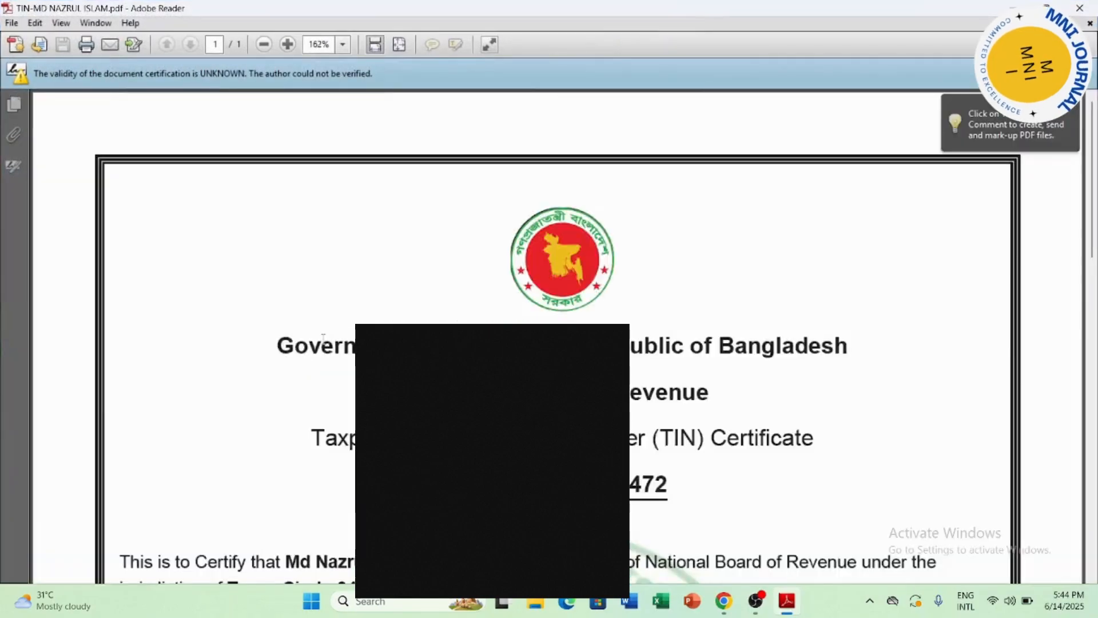
# - Reduce the certificate's zoom to 125% and copy the taxpayer identification number below its title
pyautogui.scroll(-1, 366, 166)
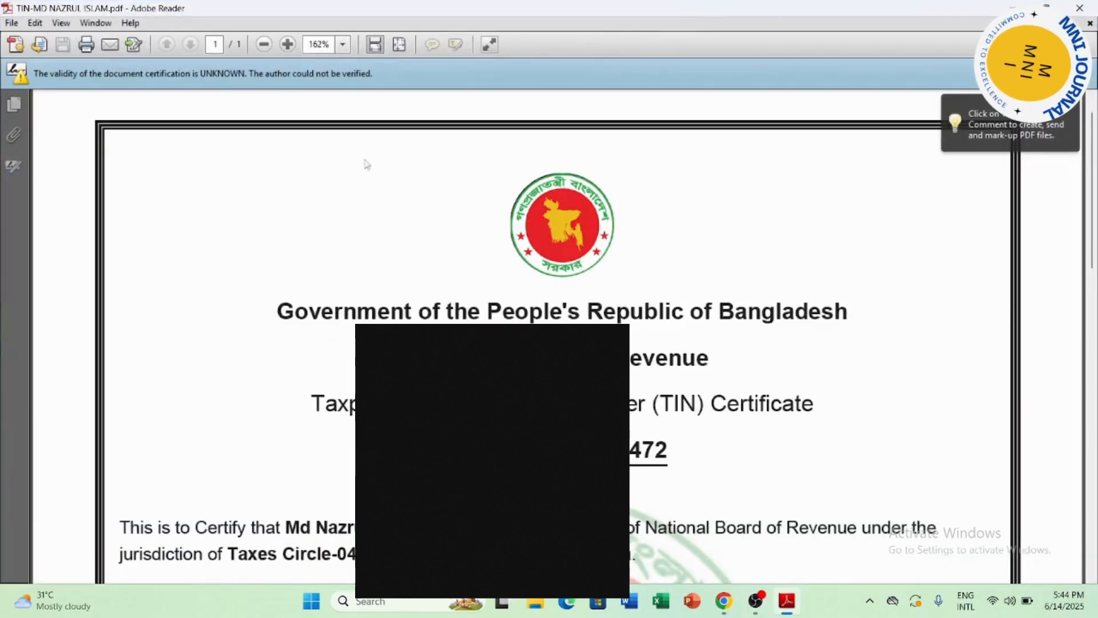
pyautogui.click(264, 44)
pyautogui.click(263, 45)
pyautogui.scroll(-1, 475, 251)
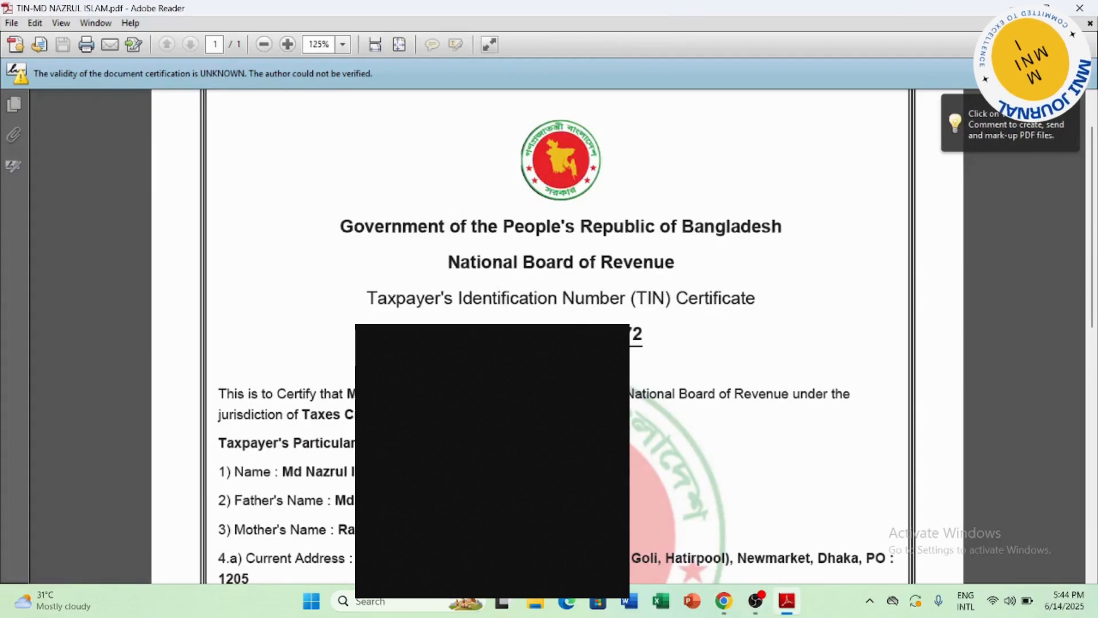
pyautogui.moveTo(524, 334); pyautogui.dragTo(645, 341)
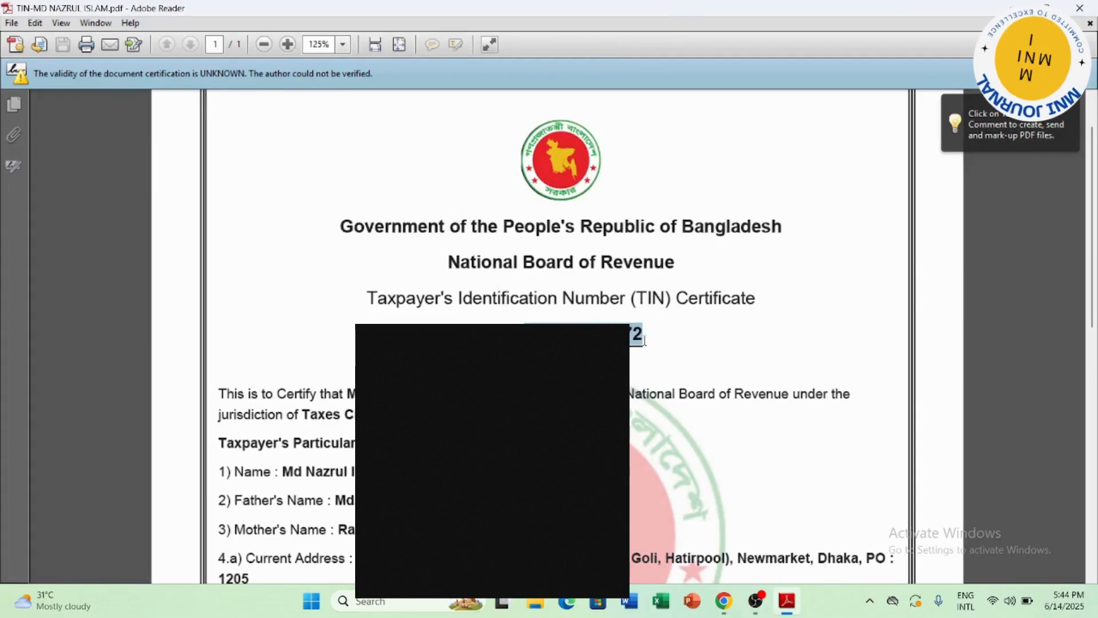
pyautogui.rightClick(645, 341)
pyautogui.click(649, 346)
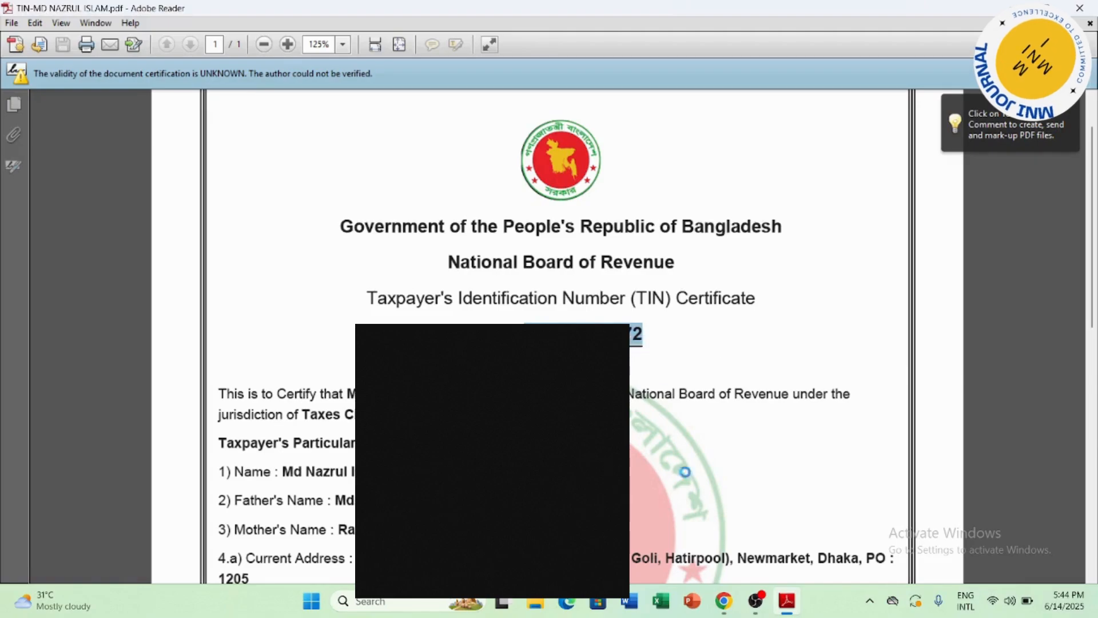
# - Switch back to the W-8BEN form in Chrome, paste the taxpayer identification number as the Foreign TIN, and continue to the Address section
pyautogui.click(723, 601)
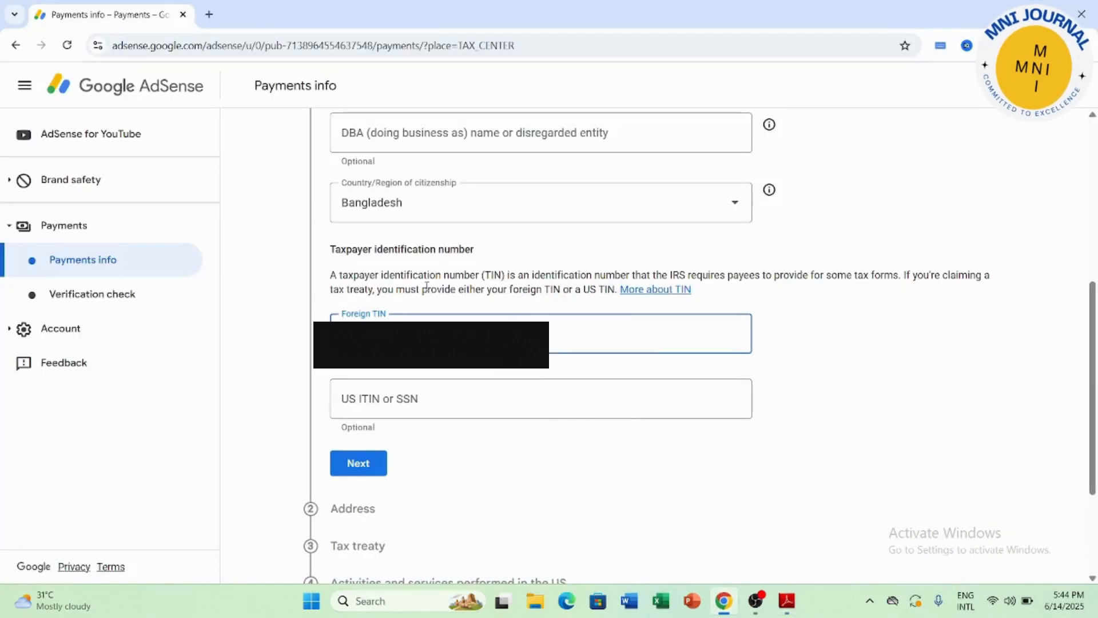
pyautogui.rightClick(389, 343)
pyautogui.click(417, 425)
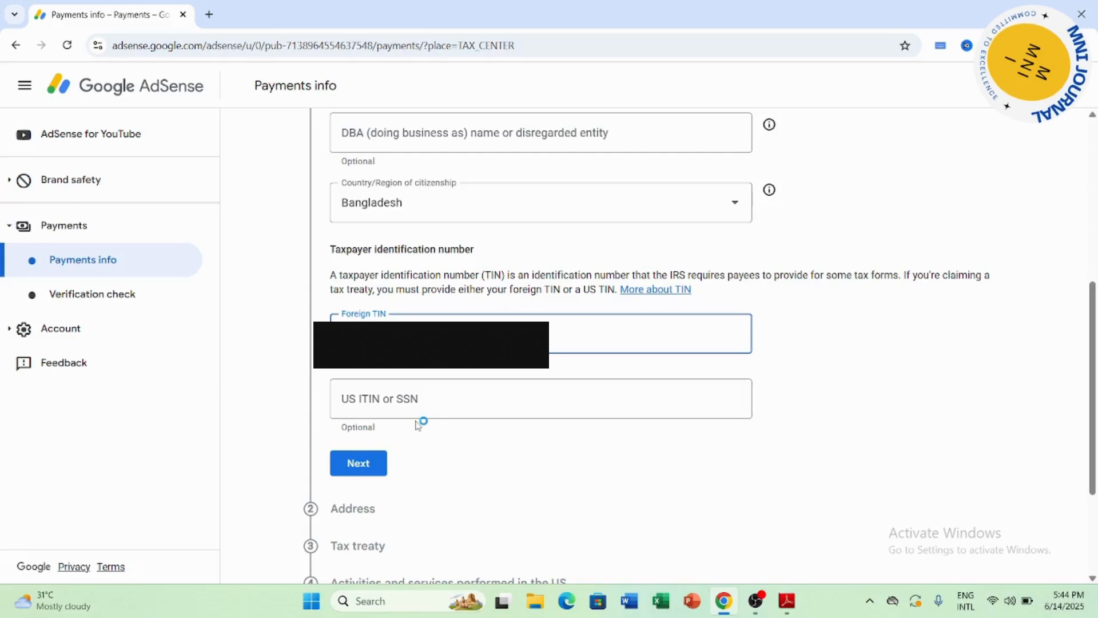
pyautogui.scroll(-1, 417, 424)
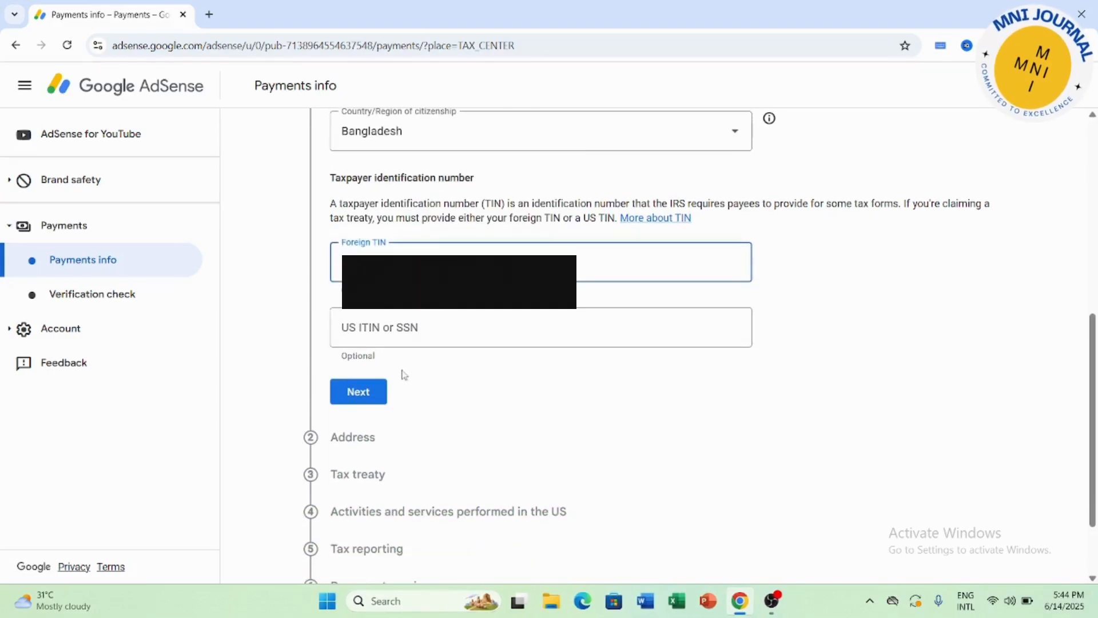
pyautogui.click(370, 400)
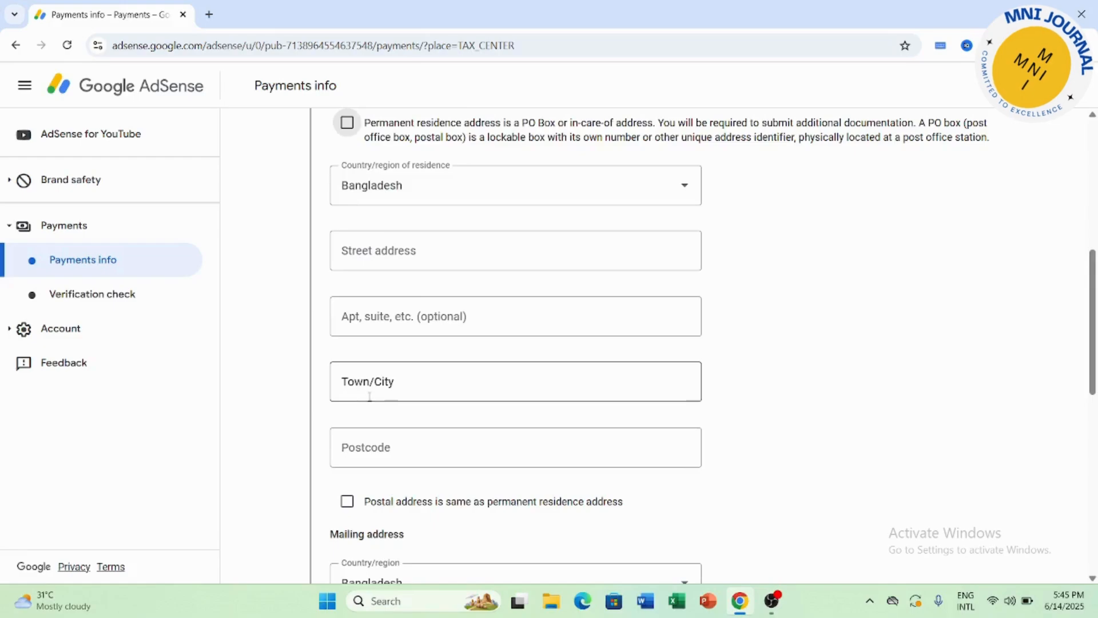
# - Mark the permanent residence address as a PO Box or in-care-of address
pyautogui.scroll(1, 370, 396)
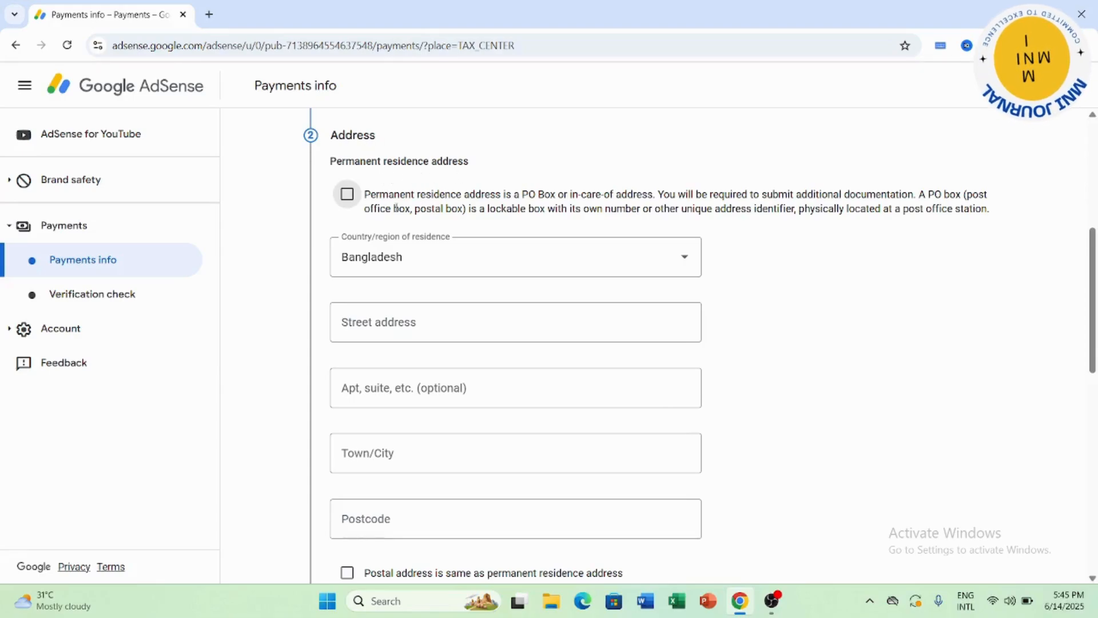
pyautogui.click(347, 196)
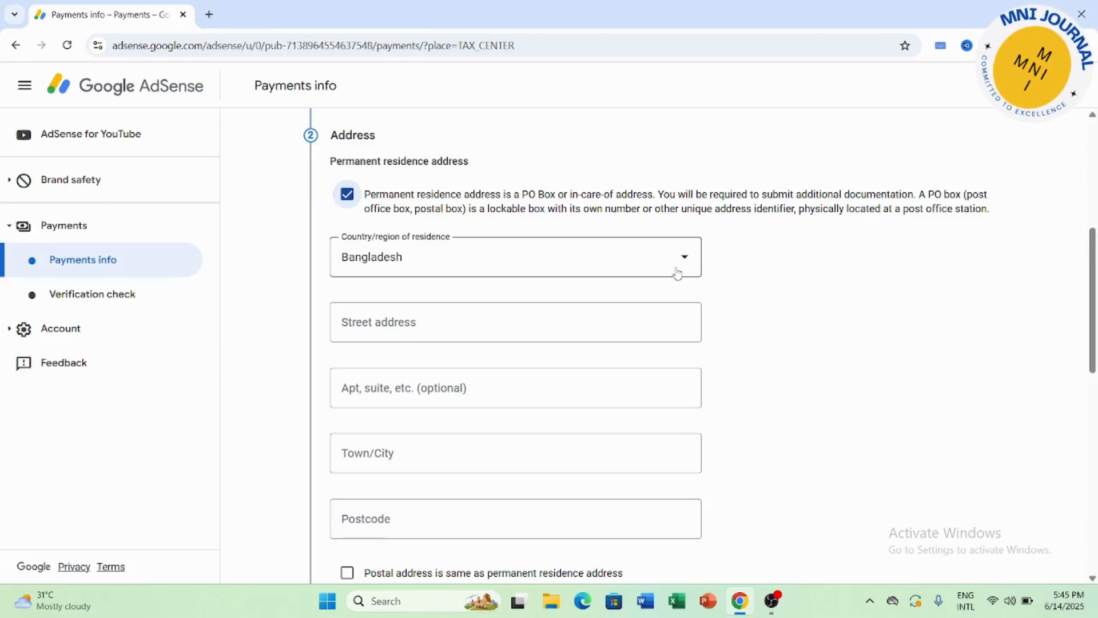
pyautogui.scroll(-3, 677, 273)
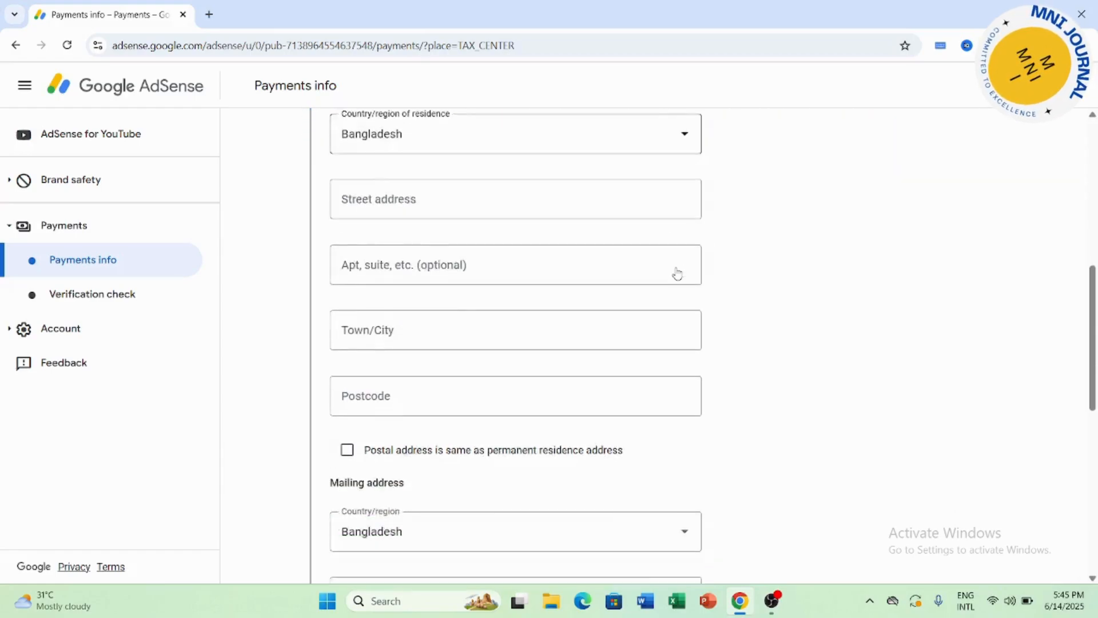
pyautogui.scroll(3, 677, 274)
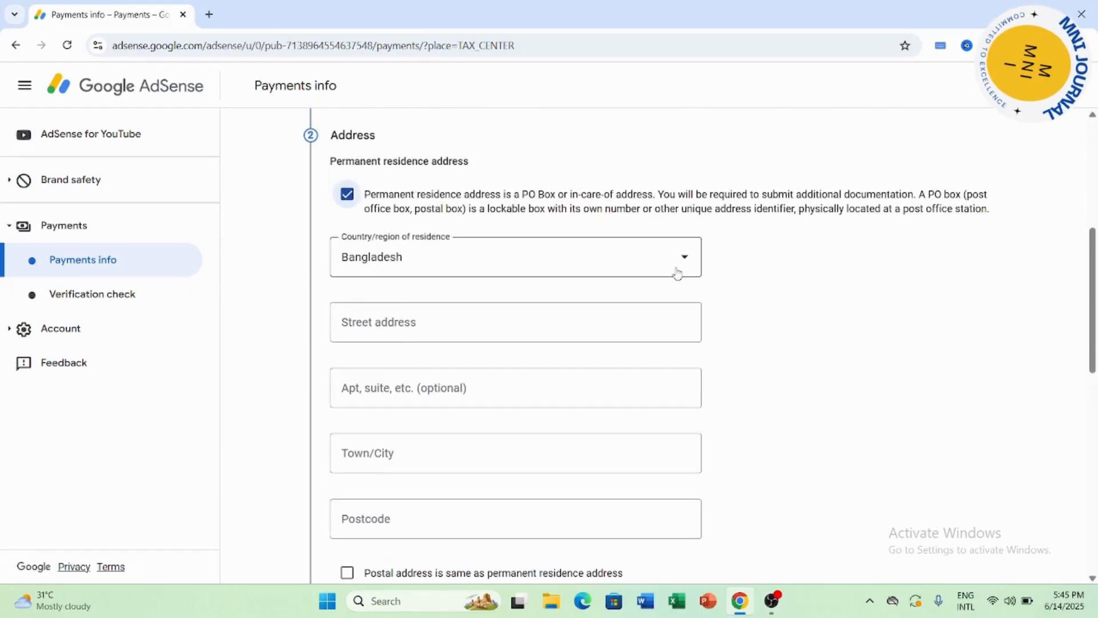
pyautogui.scroll(1, 677, 273)
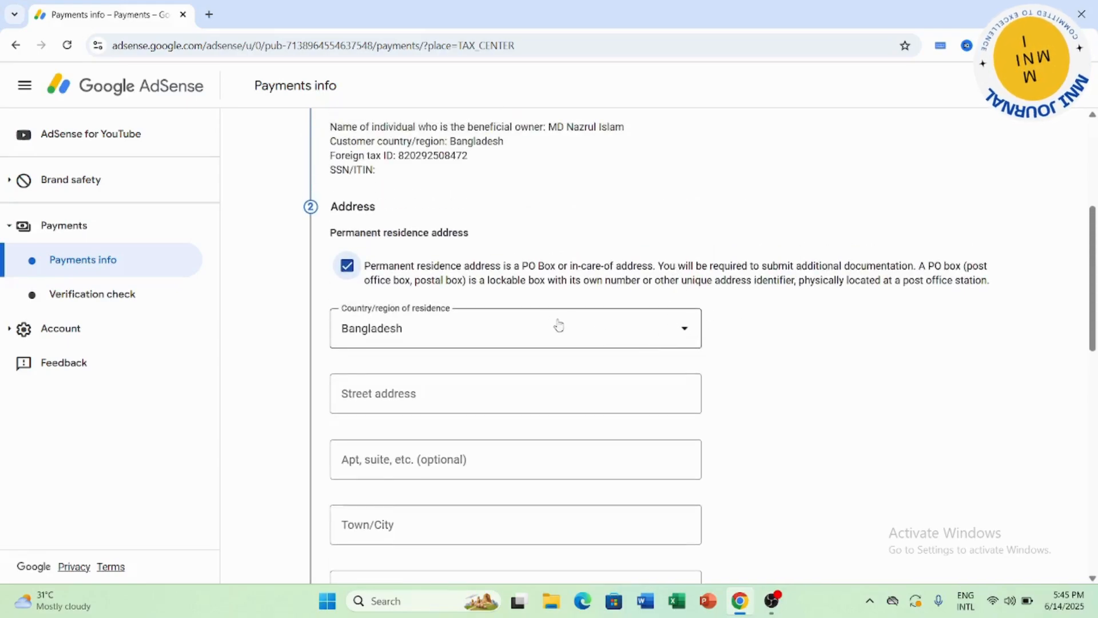
pyautogui.scroll(-1, 503, 315)
pyautogui.scroll(-1, 502, 315)
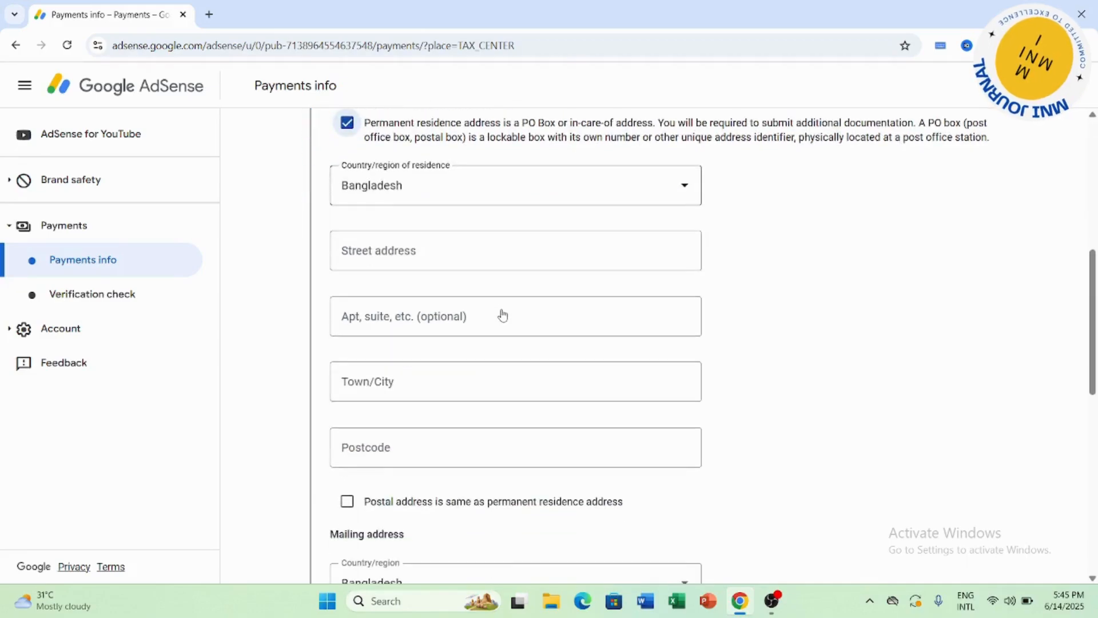
pyautogui.click(492, 263)
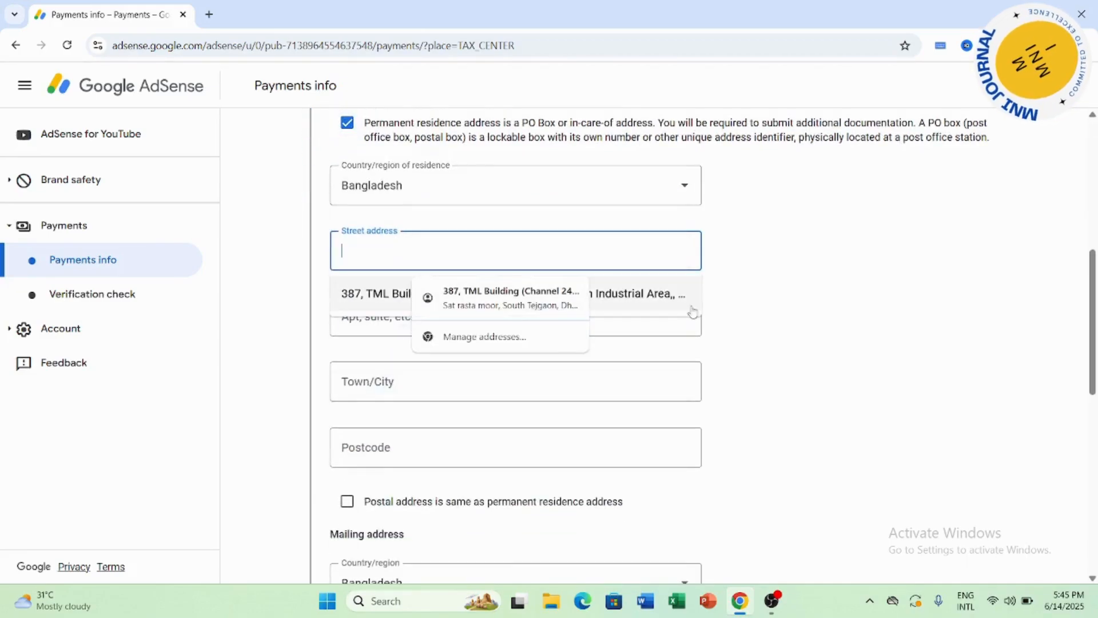
pyautogui.click(760, 319)
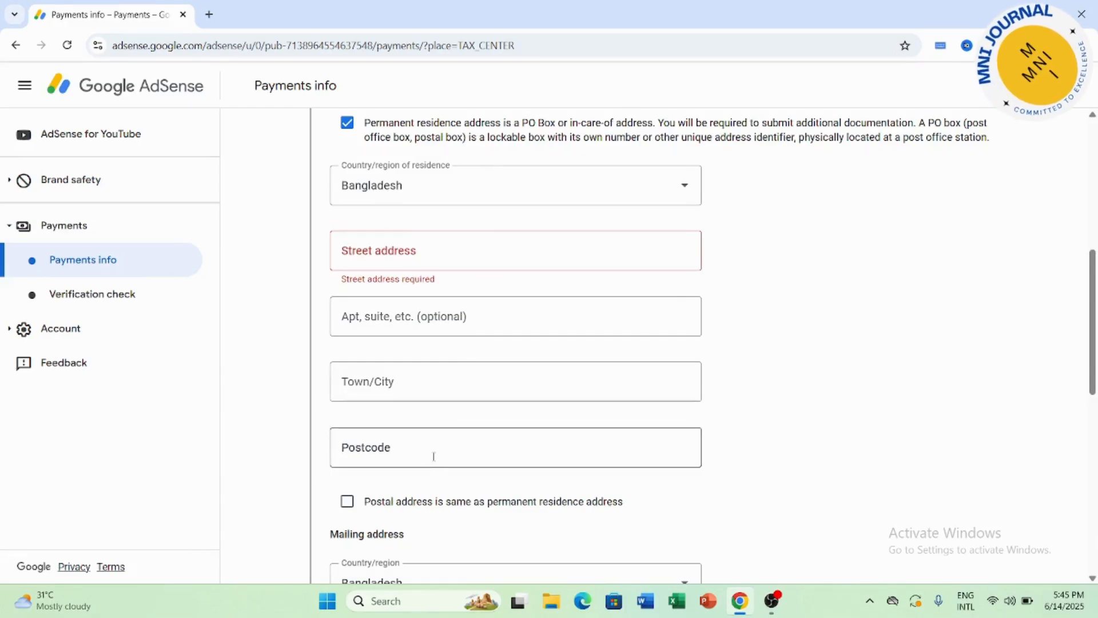
pyautogui.scroll(-2, 434, 456)
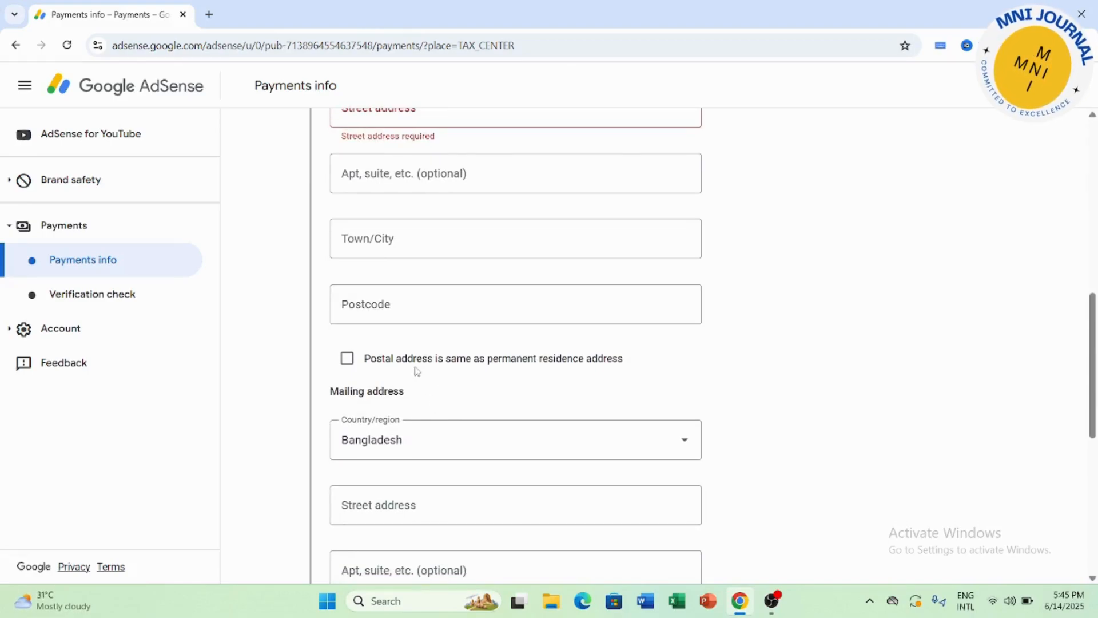
pyautogui.scroll(3, 503, 381)
pyautogui.scroll(2, 396, 255)
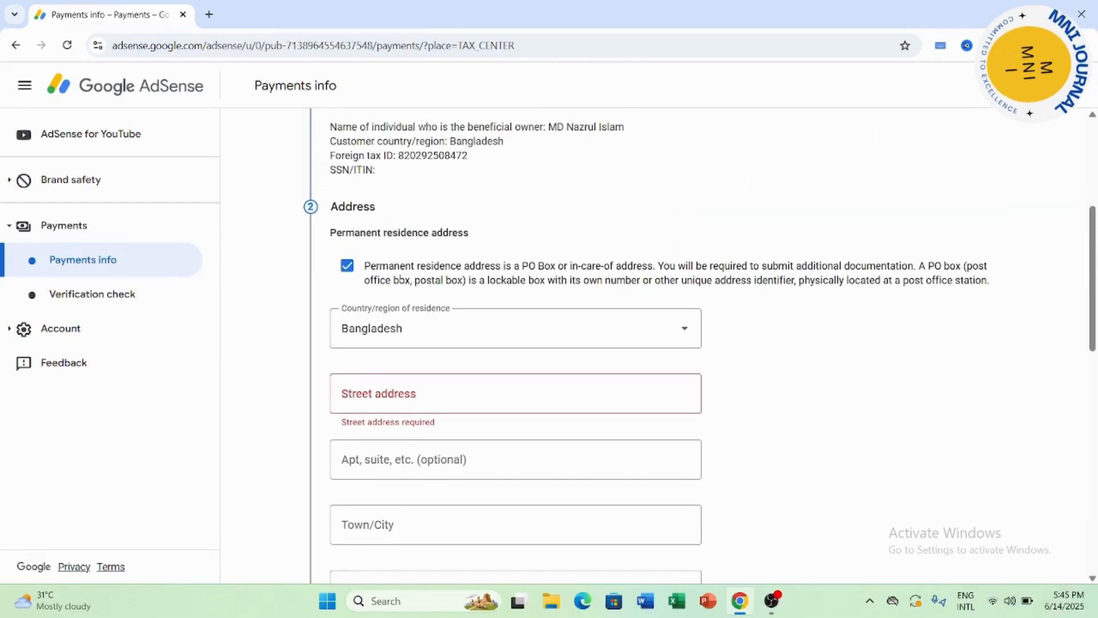
pyautogui.click(348, 266)
pyautogui.click(348, 267)
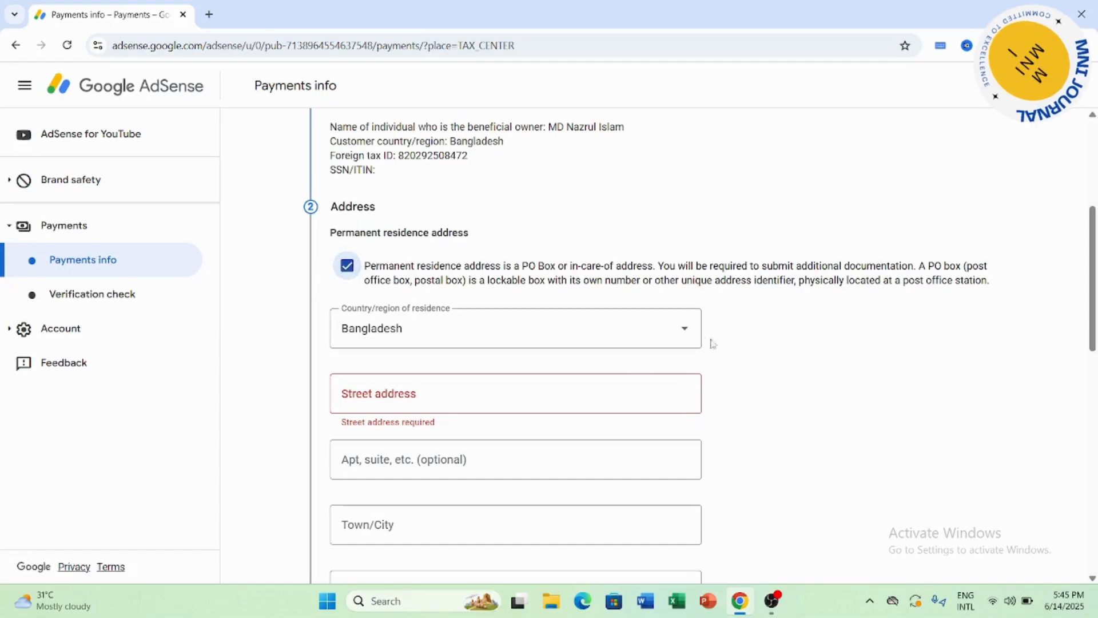
pyautogui.click(681, 330)
pyautogui.scroll(-2, 512, 406)
pyautogui.scroll(-3, 511, 406)
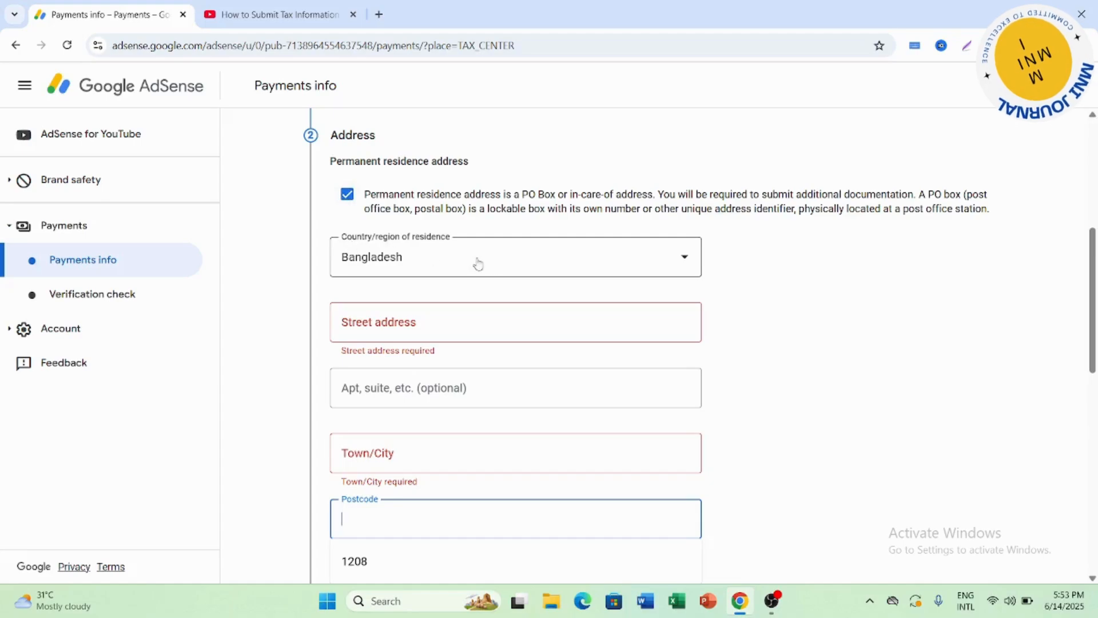
# - Fill in the permanent residence street address, suite line and town/city from the saved address suggestion
pyautogui.scroll(-1, 835, 355)
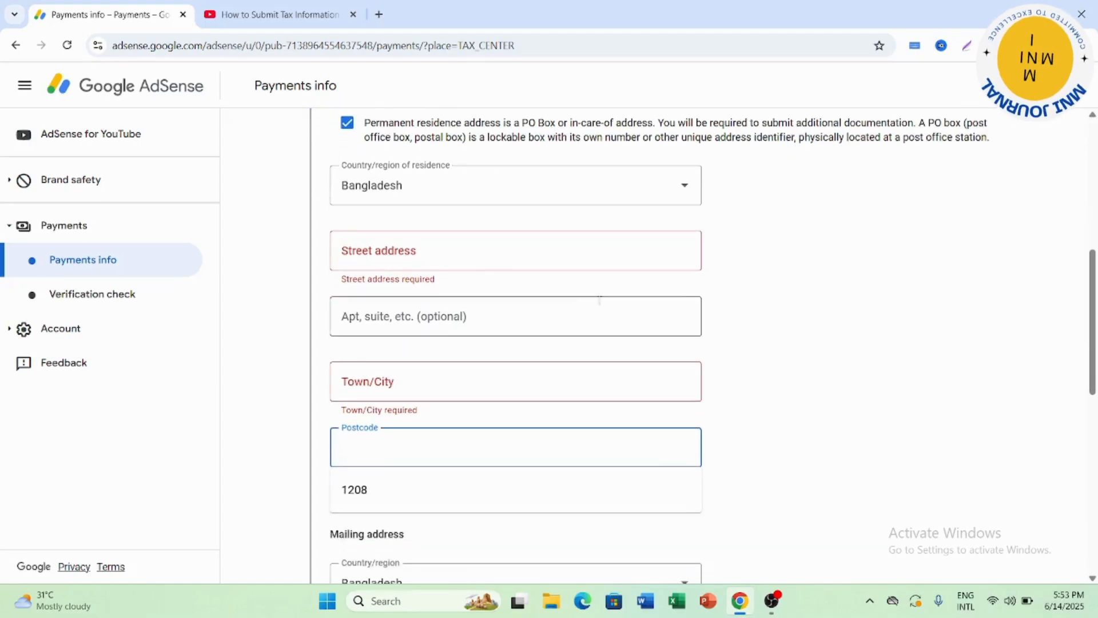
pyautogui.click(486, 245)
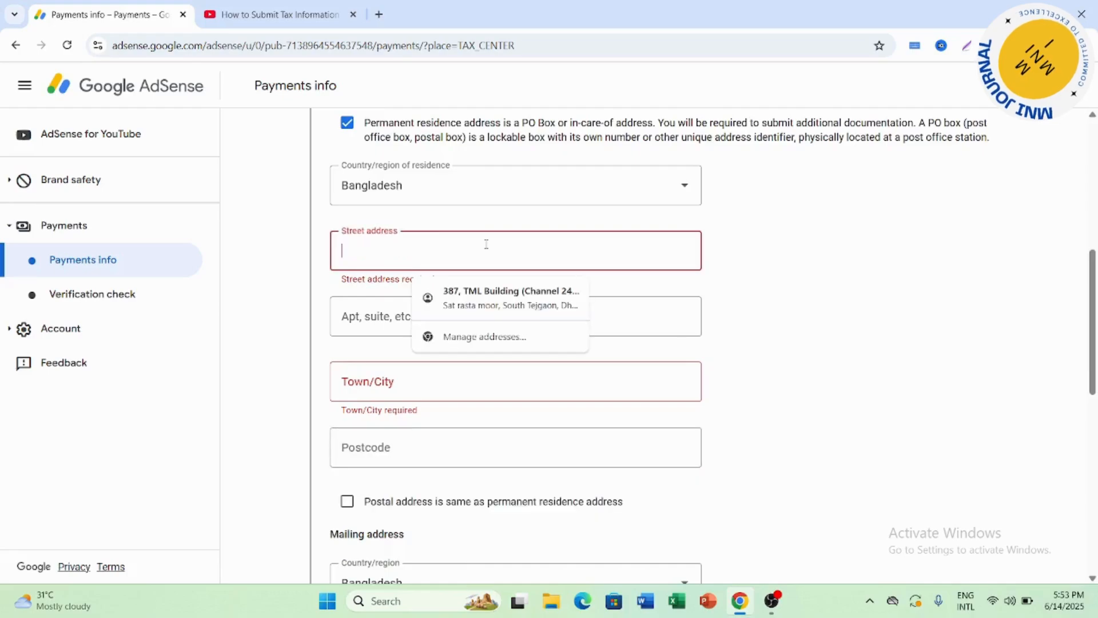
pyautogui.click(486, 297)
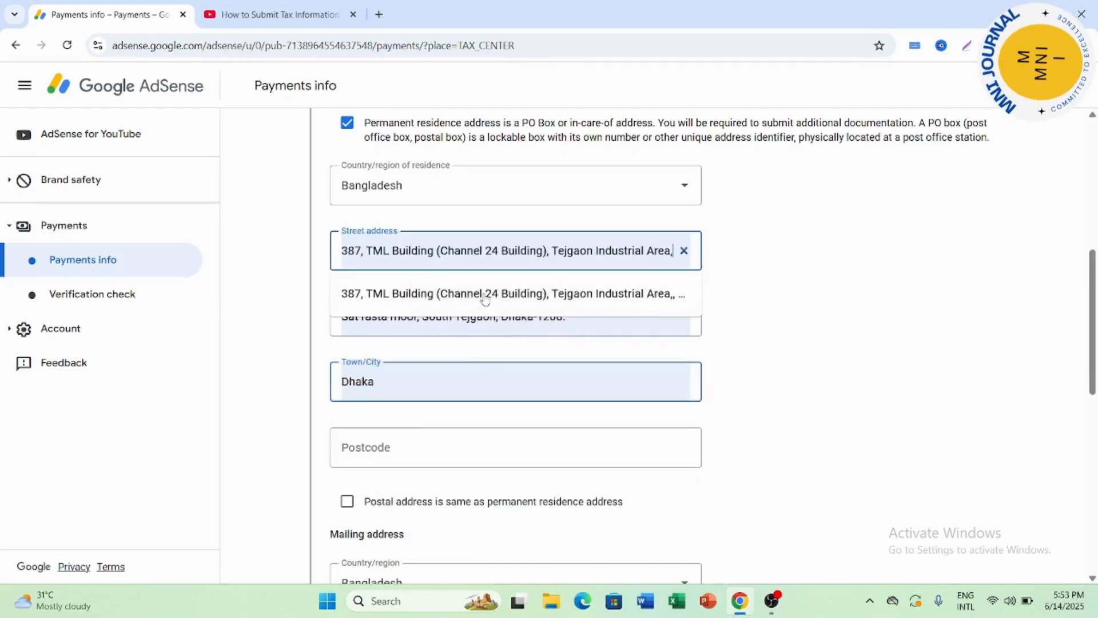
pyautogui.click(798, 303)
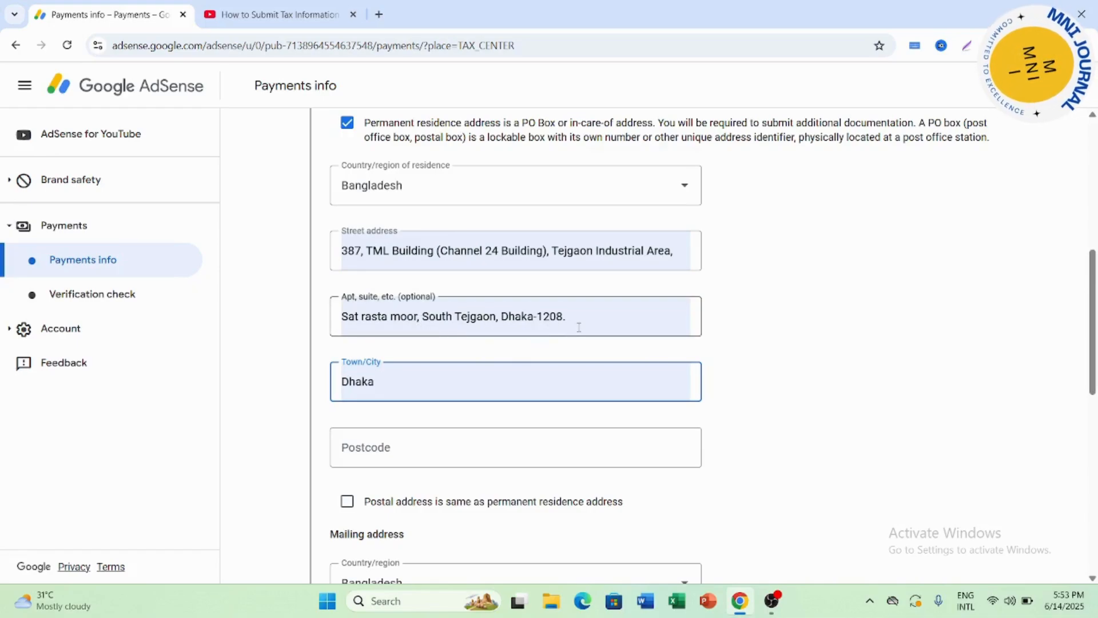
# - Fill in the postcode of the permanent residence address from the saved suggestion
pyautogui.scroll(-1, 733, 404)
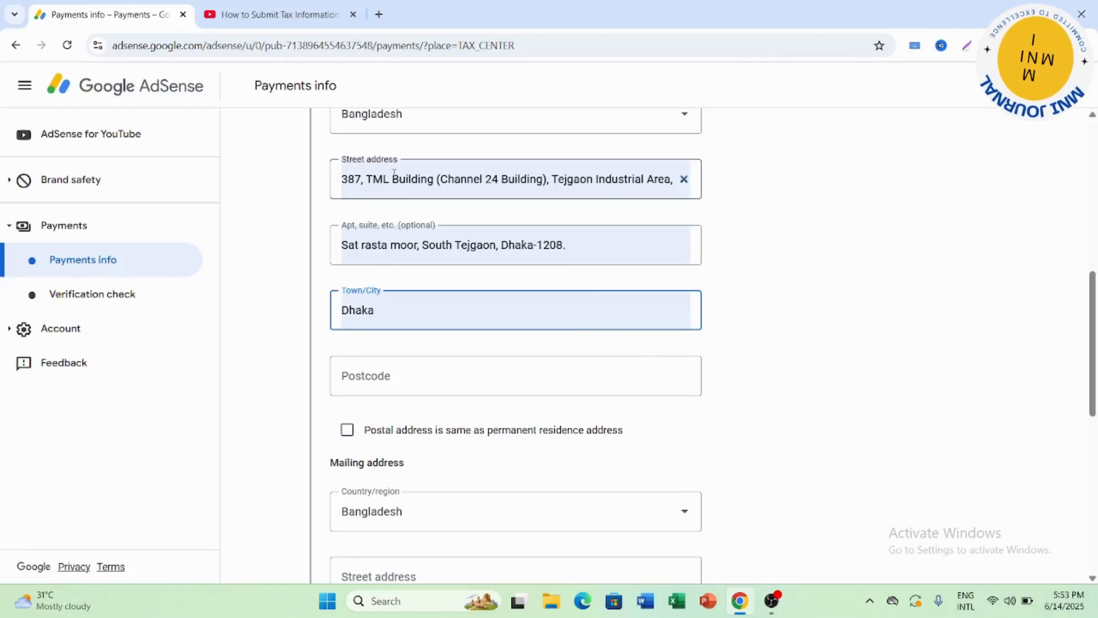
pyautogui.click(422, 375)
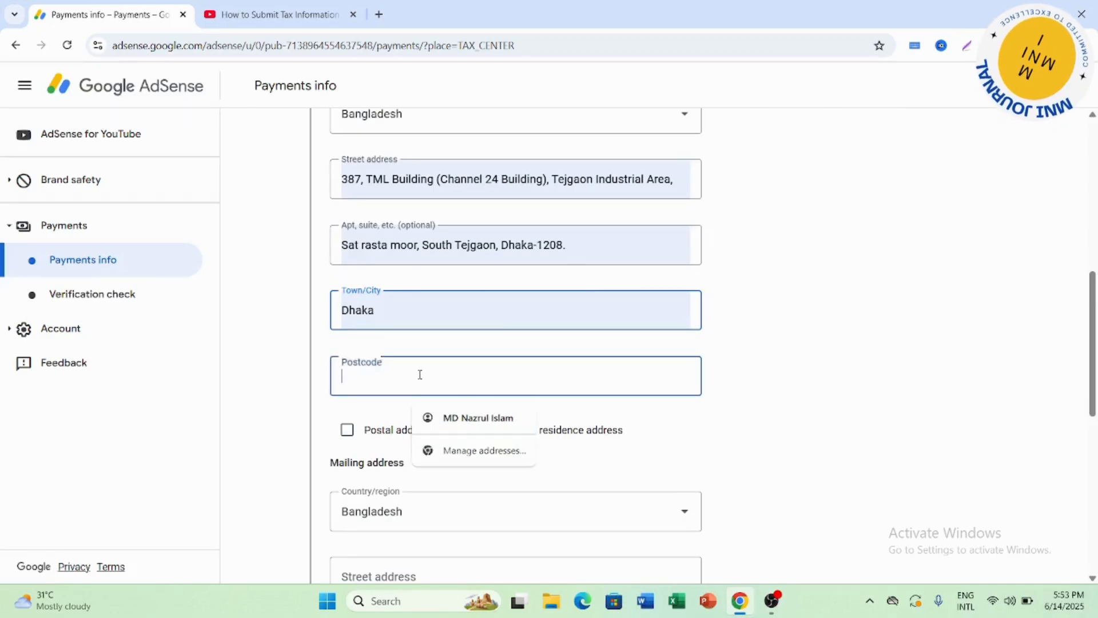
pyautogui.click(414, 426)
pyautogui.scroll(-3, 735, 375)
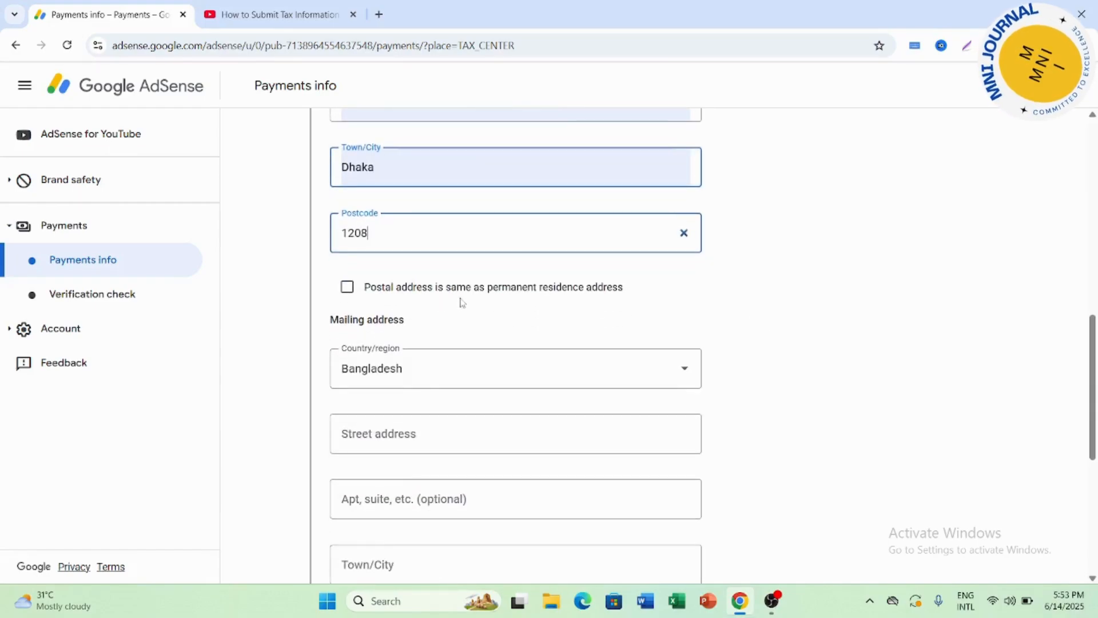
# - Check the completed residence address and set the postal address to be the same as the permanent residence address
pyautogui.scroll(8, 799, 370)
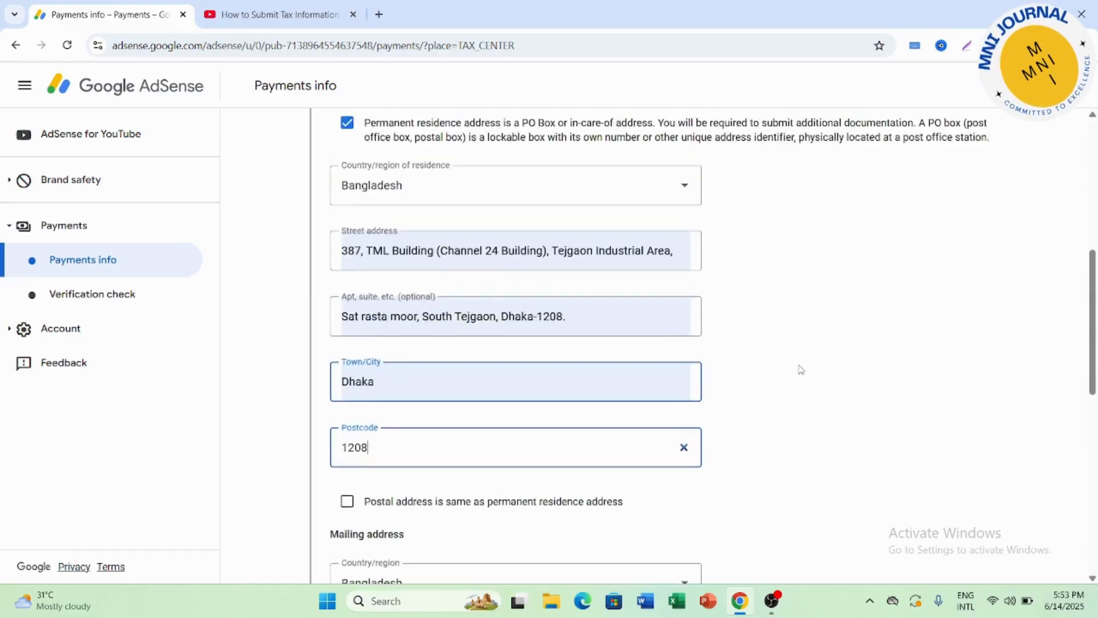
pyautogui.scroll(-3, 801, 369)
pyautogui.scroll(-4, 800, 370)
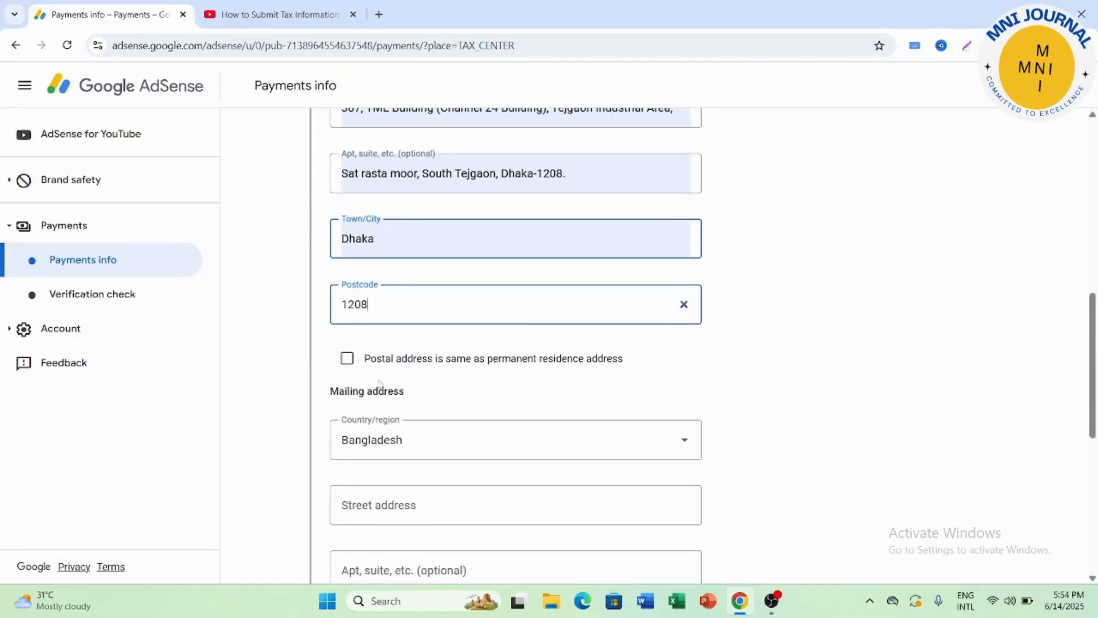
pyautogui.click(347, 358)
pyautogui.scroll(-1, 881, 376)
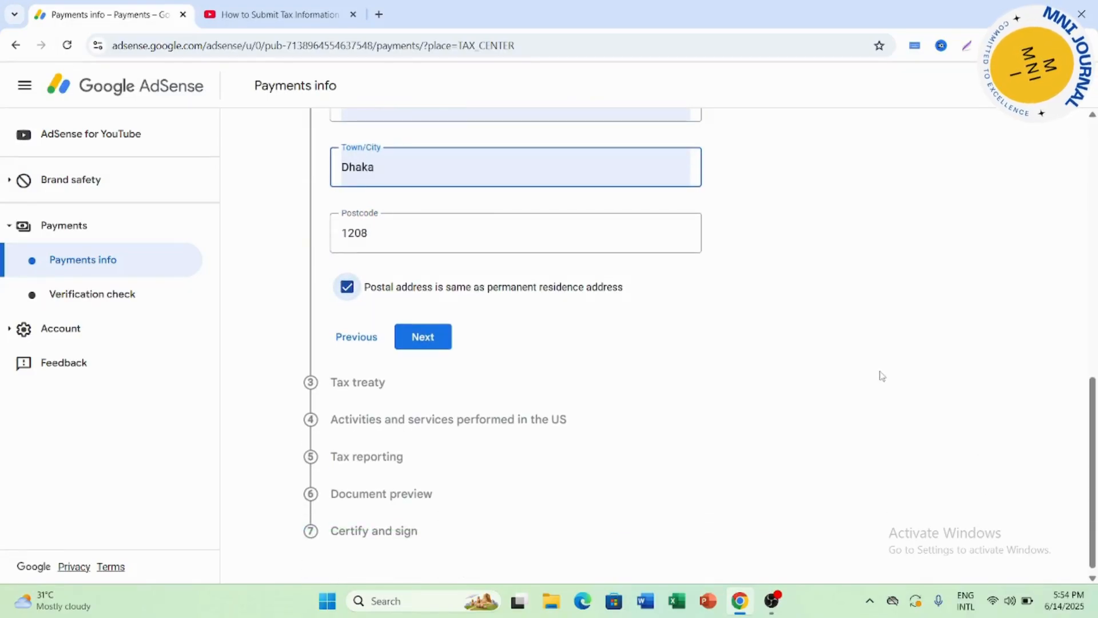
# - Check the entered permanent residence address once more and continue to the Tax treaty section
pyautogui.scroll(4, 869, 316)
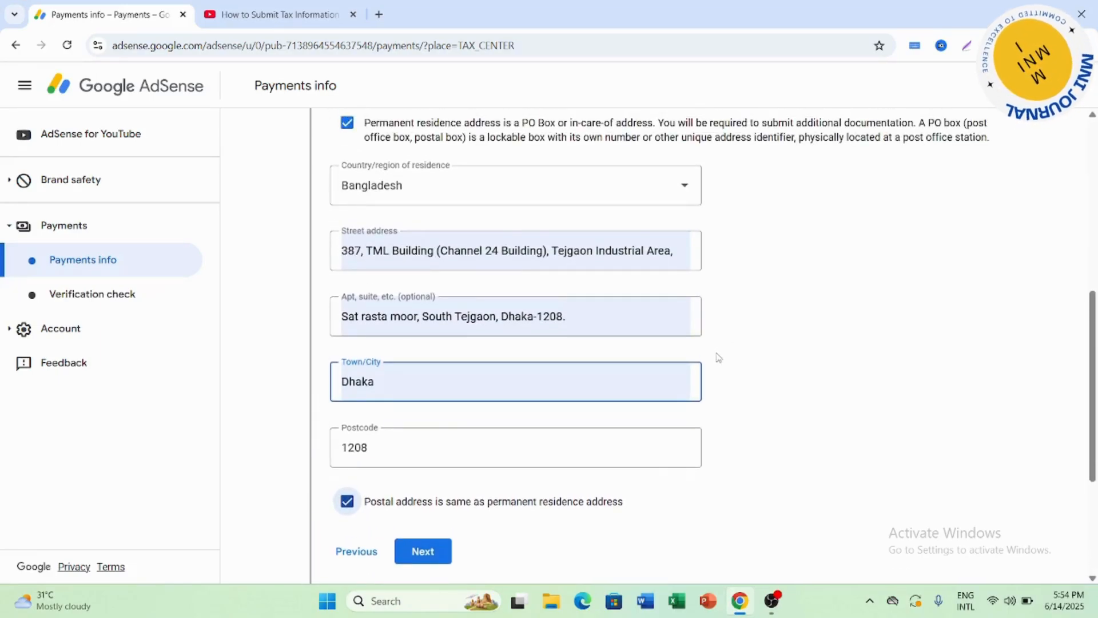
pyautogui.scroll(1, 718, 357)
pyautogui.scroll(-2, 719, 356)
pyautogui.scroll(-2, 719, 356)
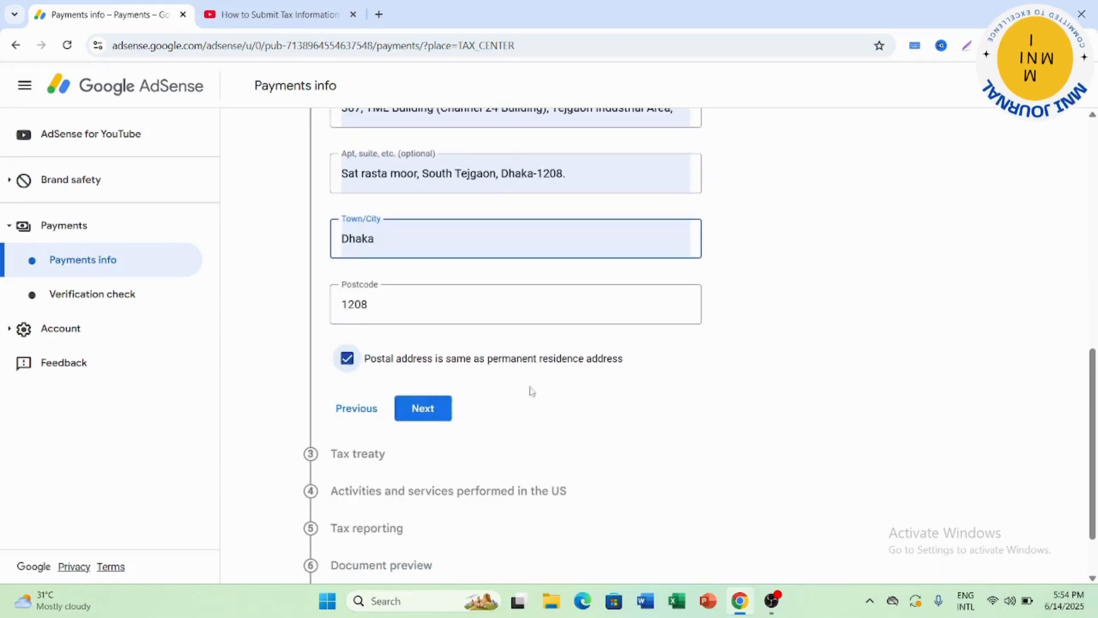
pyautogui.click(426, 411)
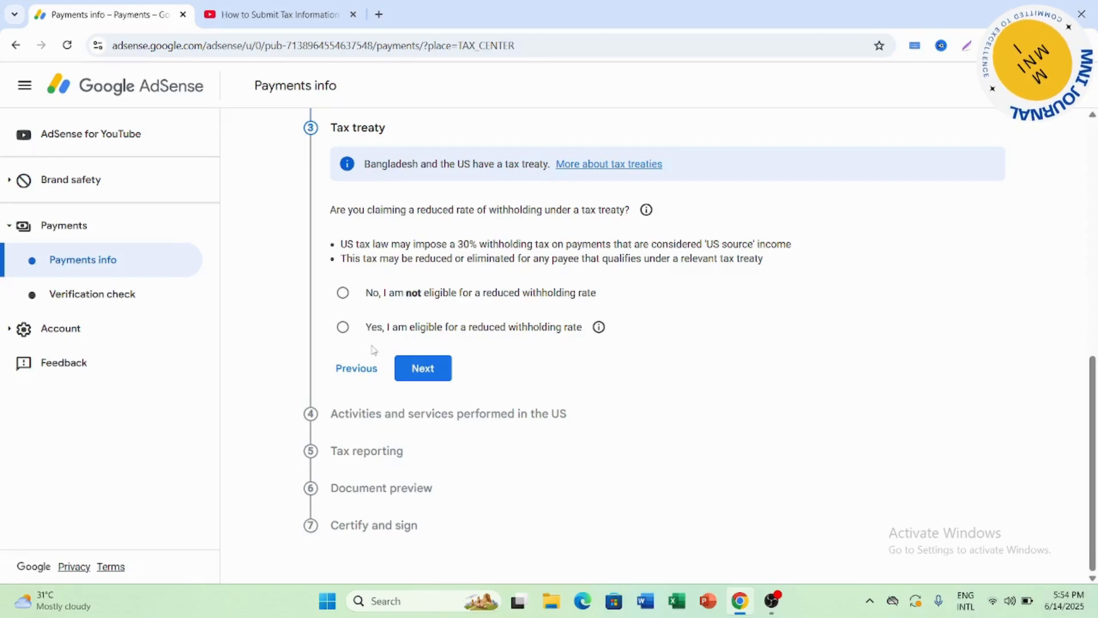
# - Claim eligibility for a reduced withholding rate and declare treaty residency with Bangladesh as the country
pyautogui.click(341, 327)
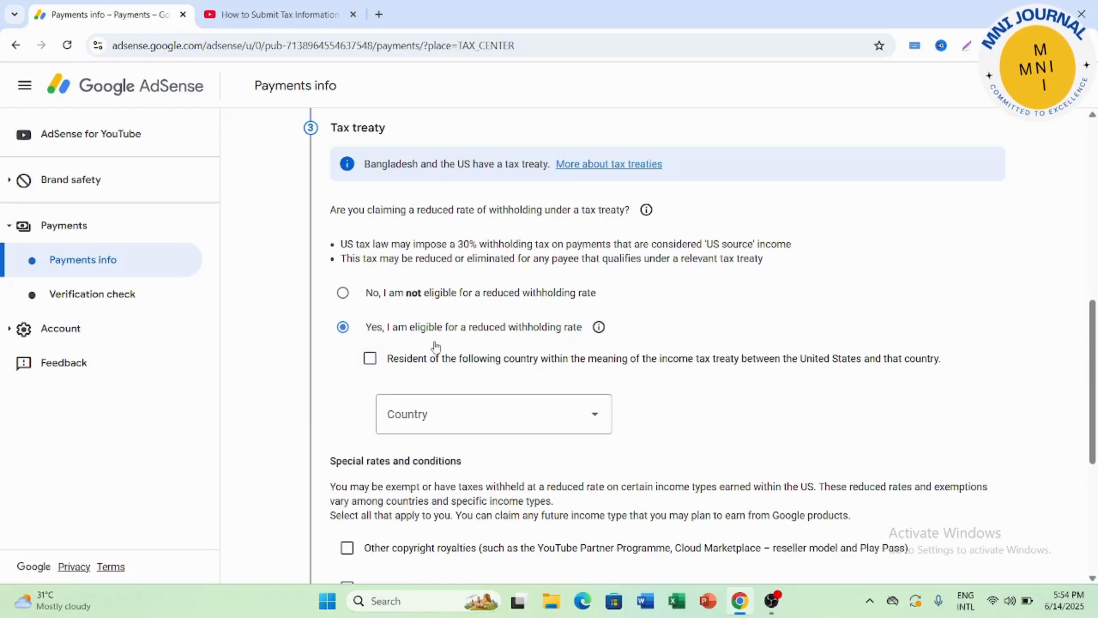
pyautogui.click(370, 358)
pyautogui.scroll(-1, 602, 393)
pyautogui.click(596, 344)
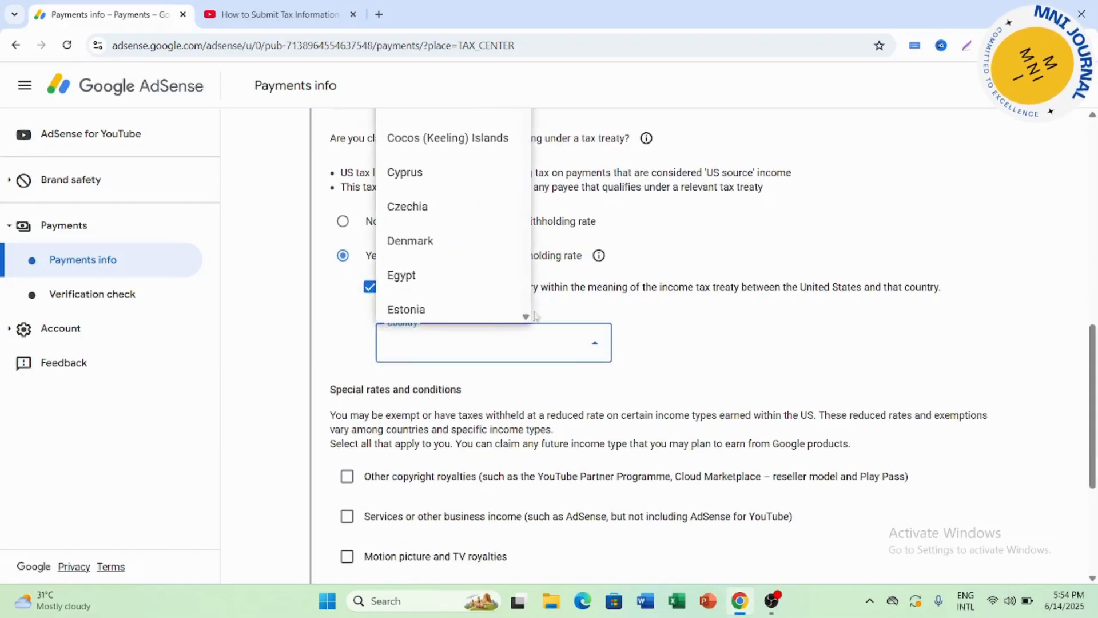
pyautogui.scroll(-3, 470, 270)
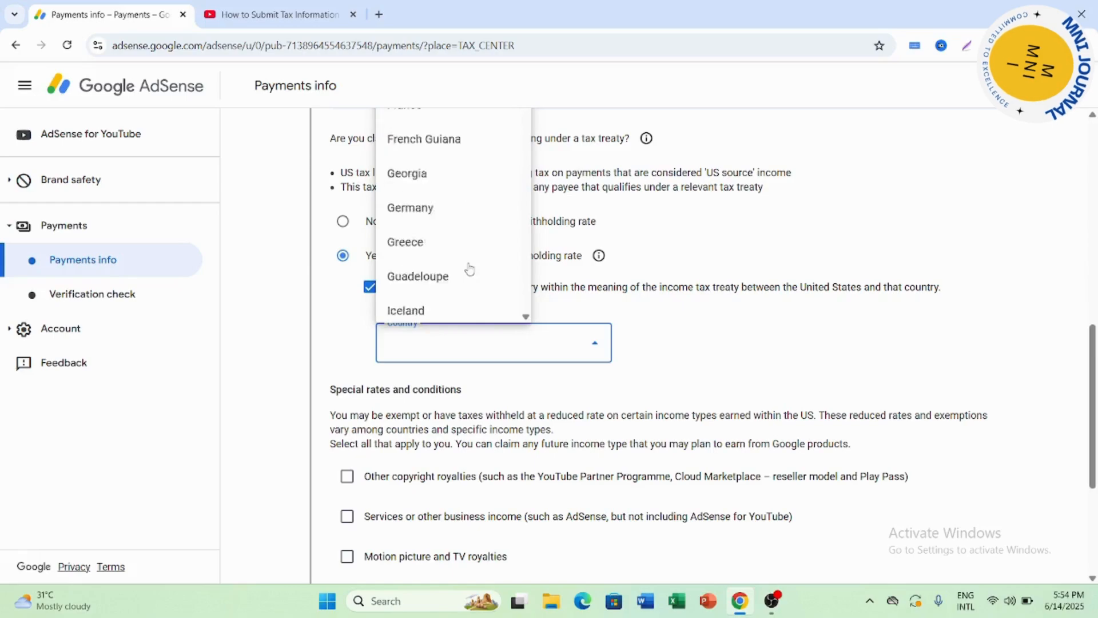
pyautogui.scroll(5, 470, 271)
pyautogui.scroll(5, 469, 269)
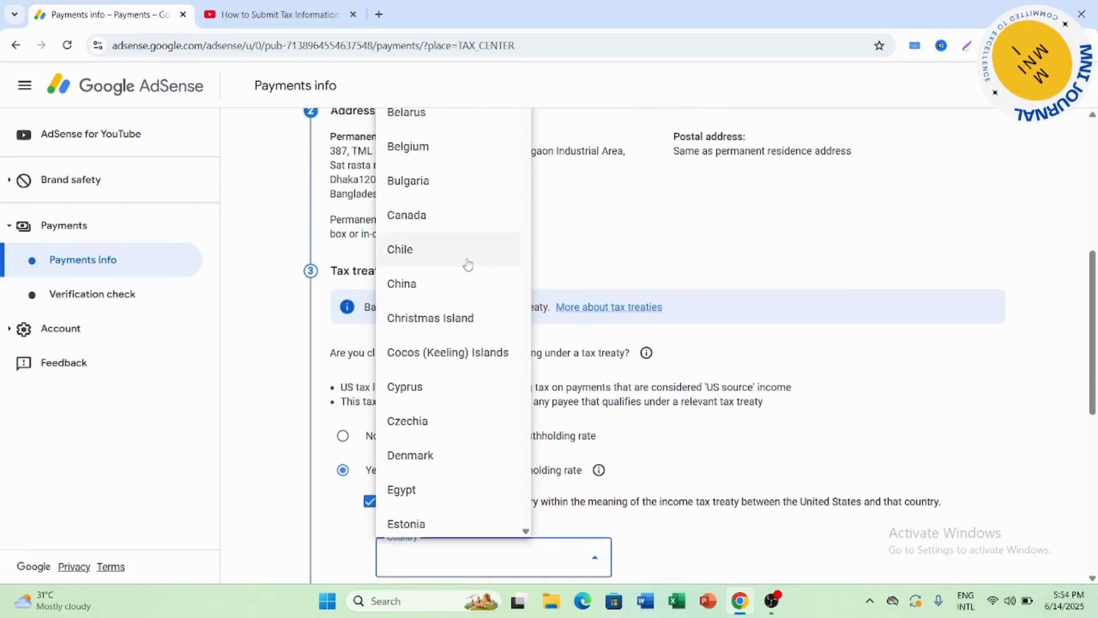
pyautogui.scroll(1, 460, 240)
pyautogui.click(449, 187)
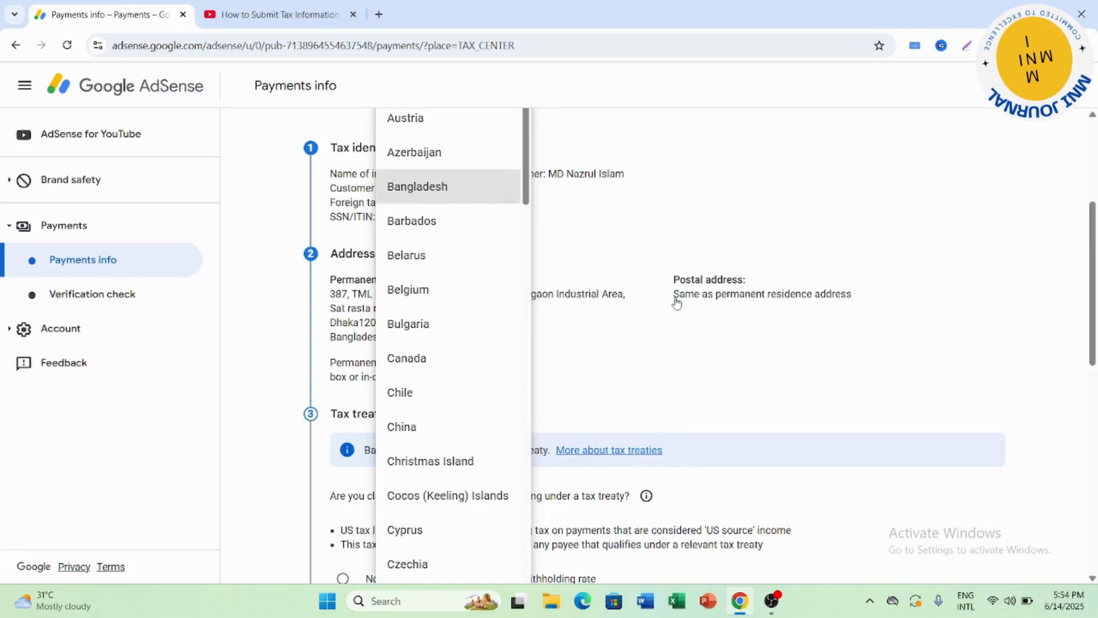
# - Claim services or other business income under Article 7 and paragraph 1 at 0% (reduced treaty rate), and confirm that the treaty terms are met
pyautogui.scroll(-2, 676, 302)
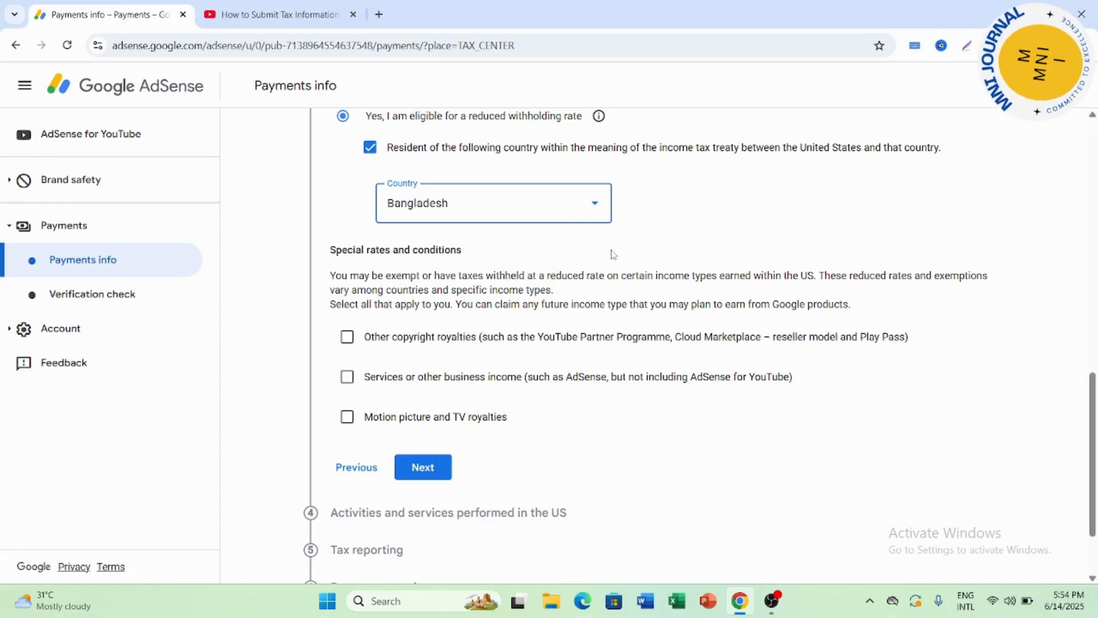
pyautogui.scroll(-1, 613, 254)
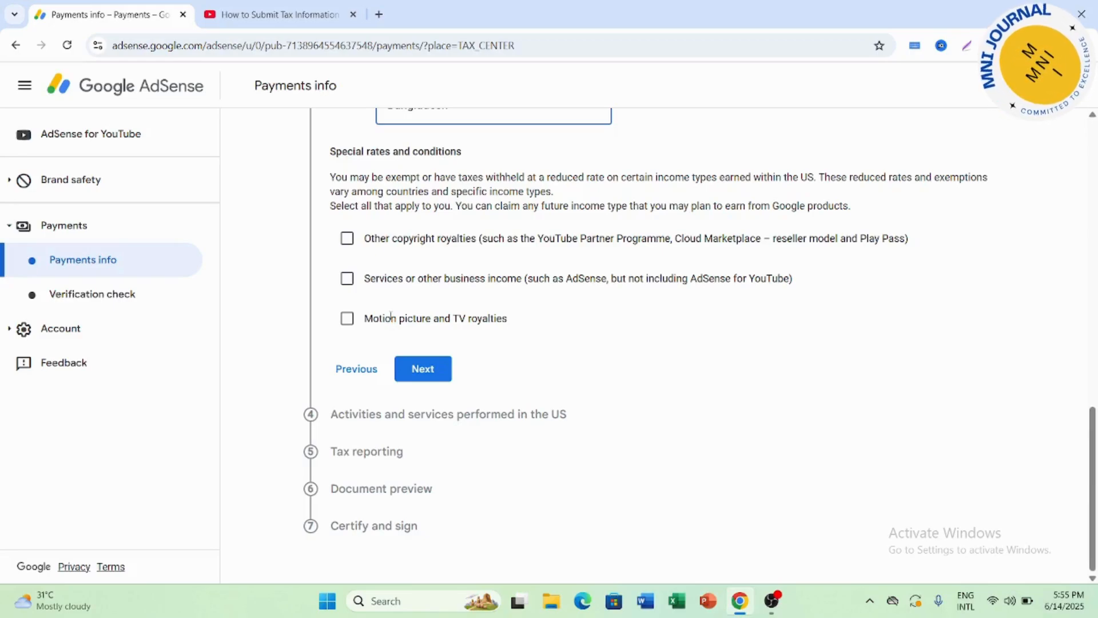
pyautogui.scroll(4, 529, 367)
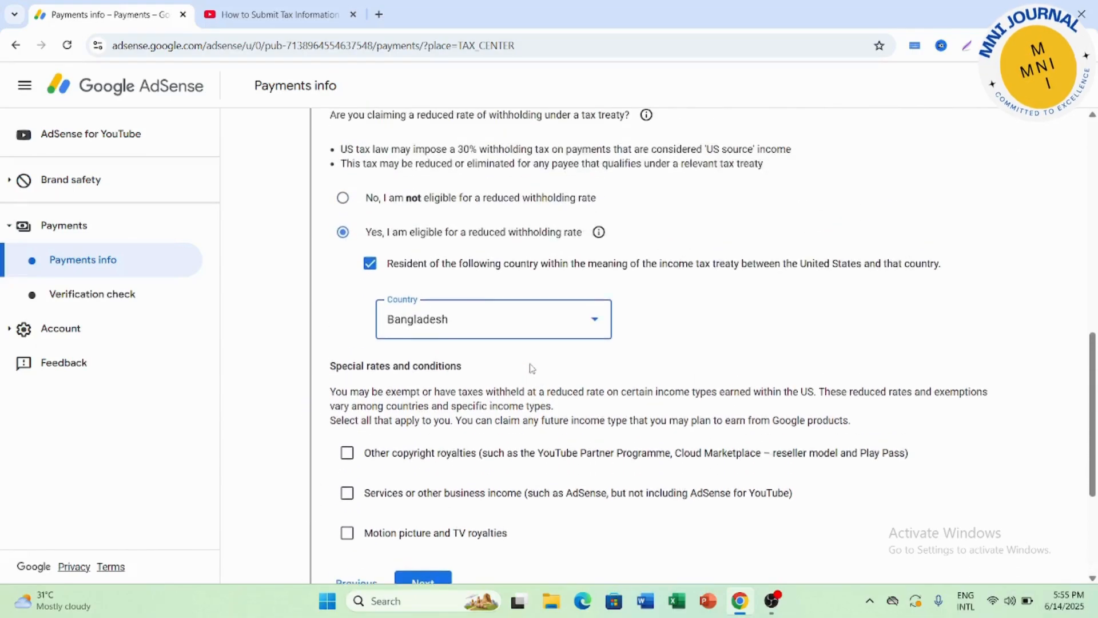
pyautogui.scroll(-3, 700, 360)
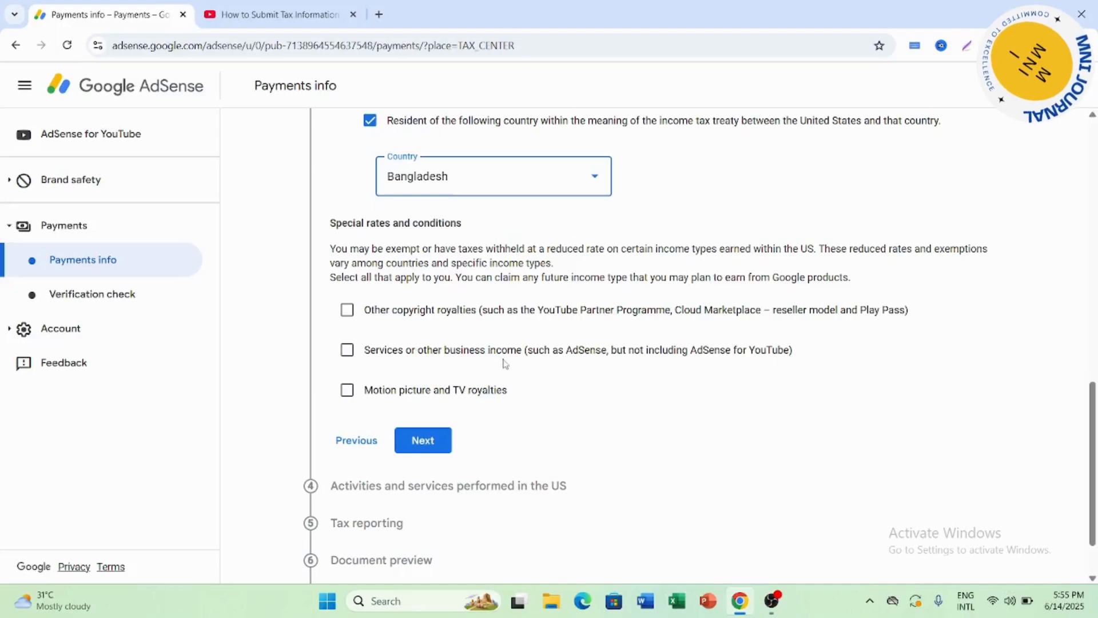
pyautogui.click(347, 350)
pyautogui.scroll(-2, 600, 449)
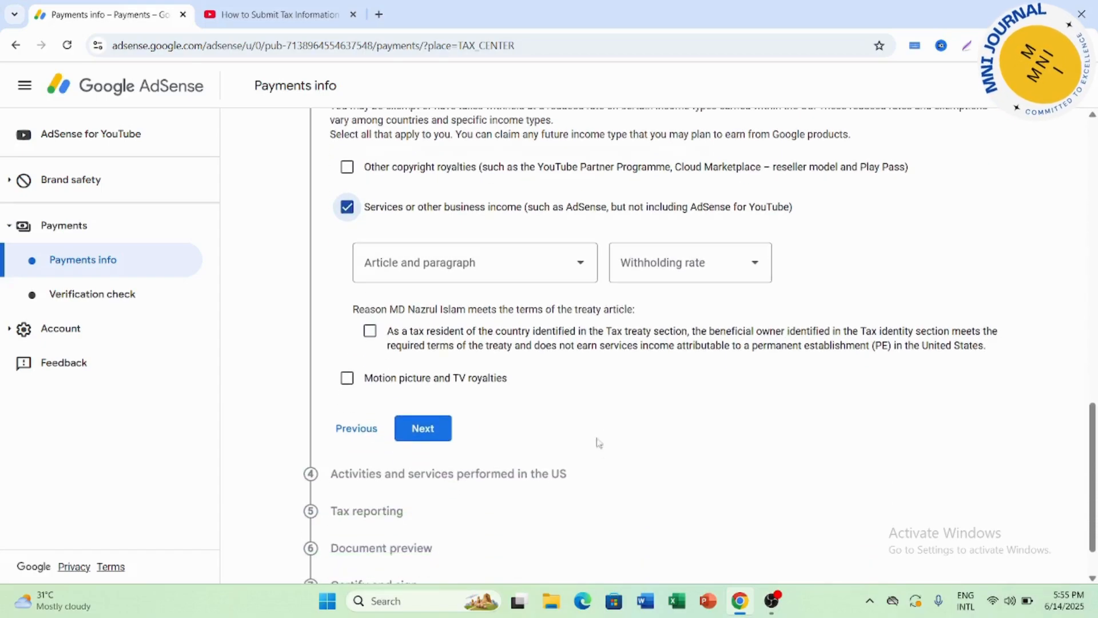
pyautogui.click(588, 268)
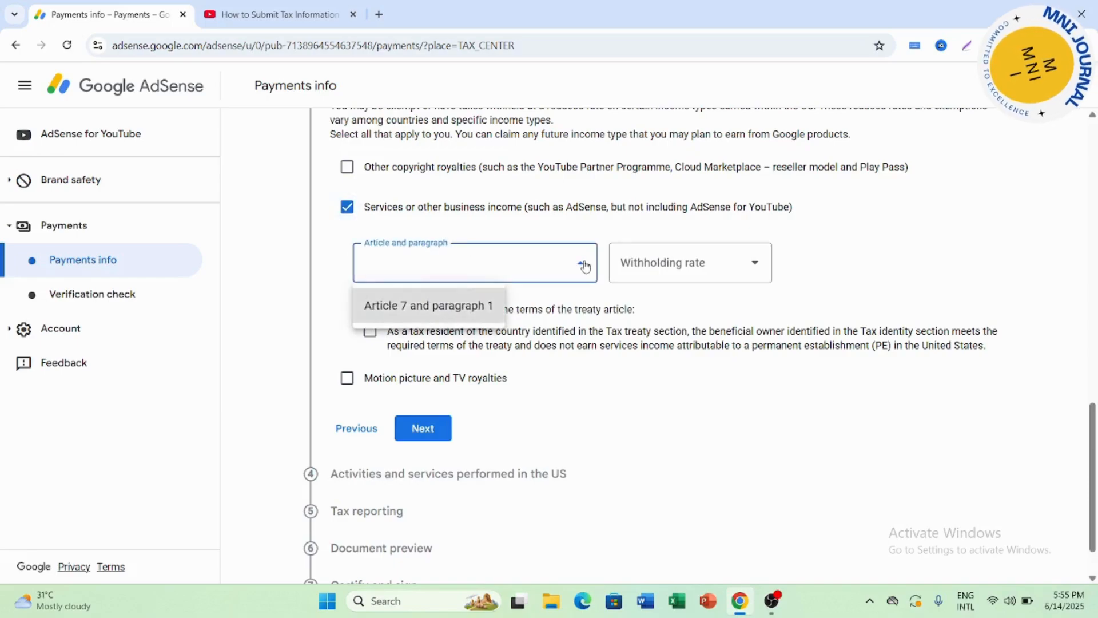
pyautogui.click(476, 308)
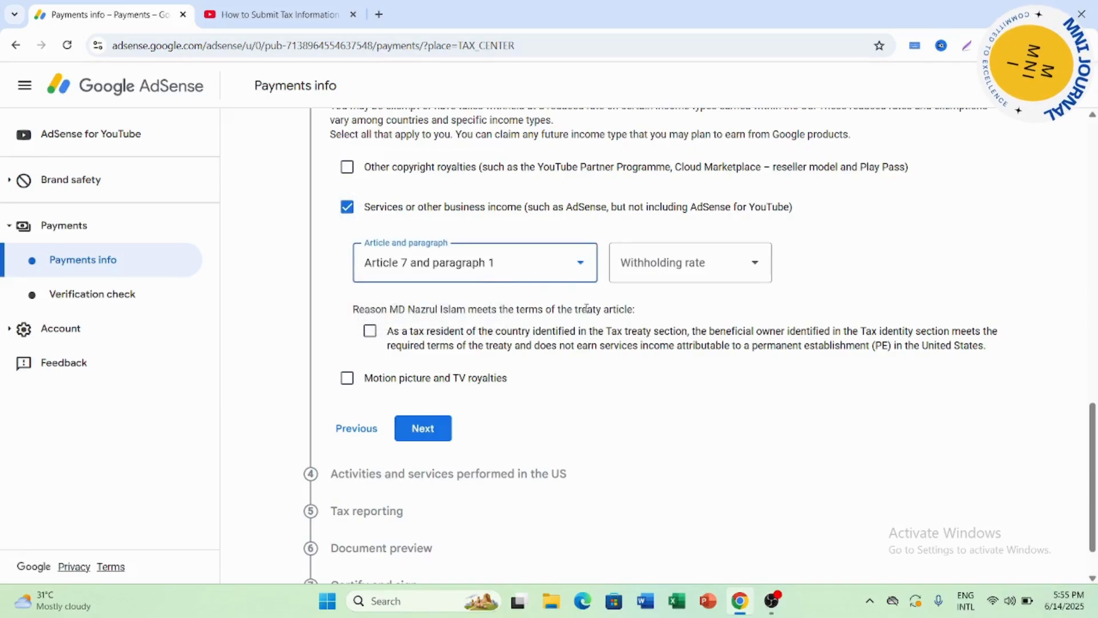
pyautogui.click(753, 271)
pyautogui.click(688, 303)
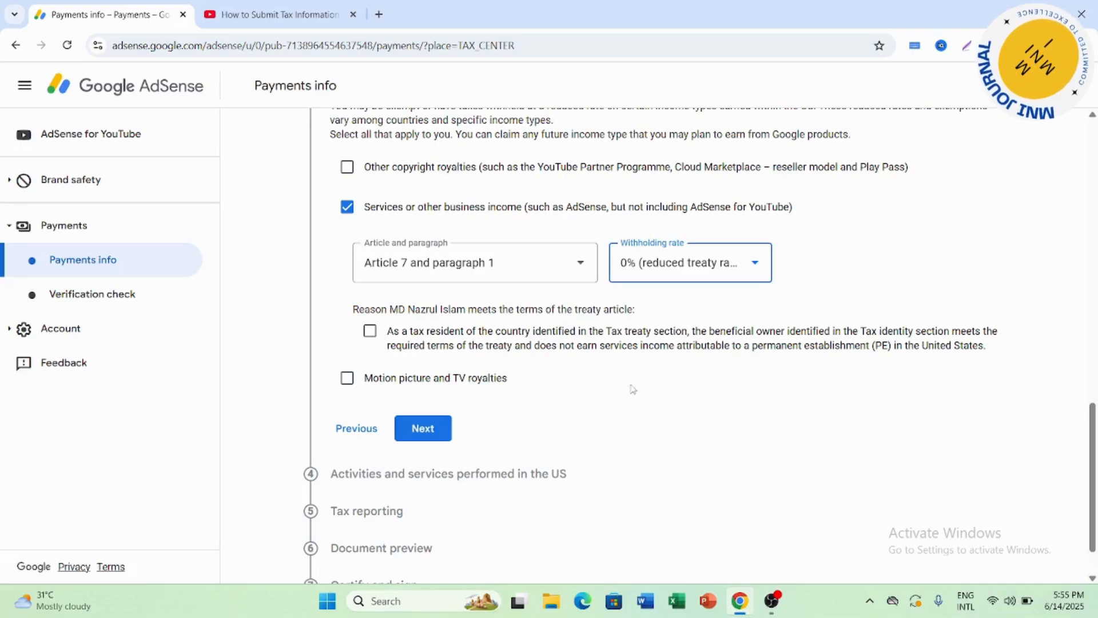
pyautogui.click(372, 332)
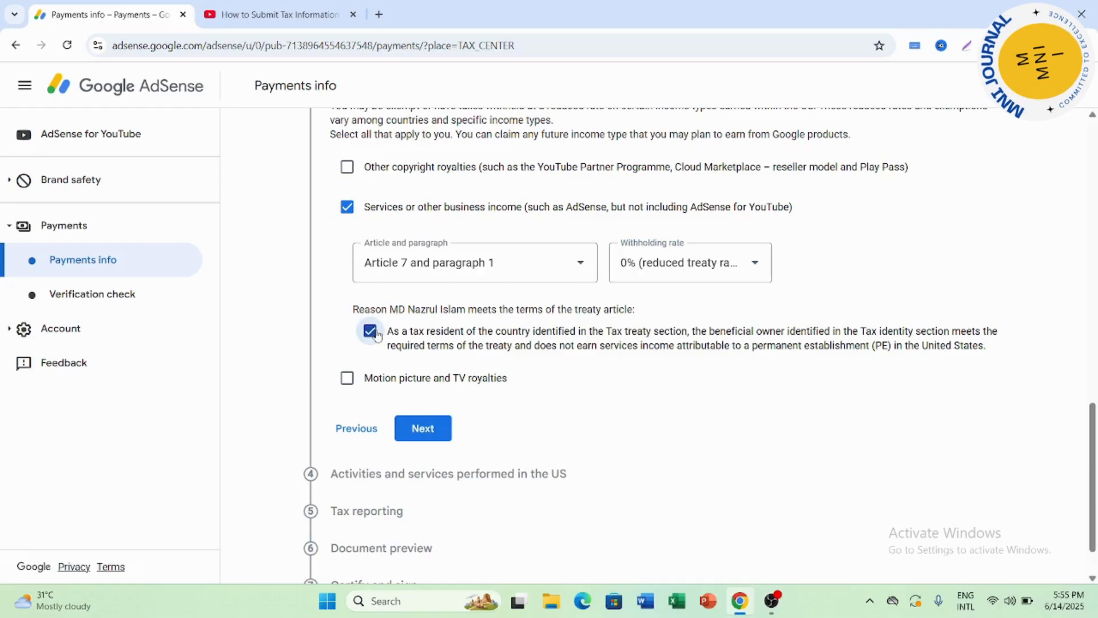
# - Claim motion picture and TV royalties under Article 12 and paragraph 2 at 10% (reduced treaty rate), confirm the treaty terms and continue
pyautogui.click(348, 378)
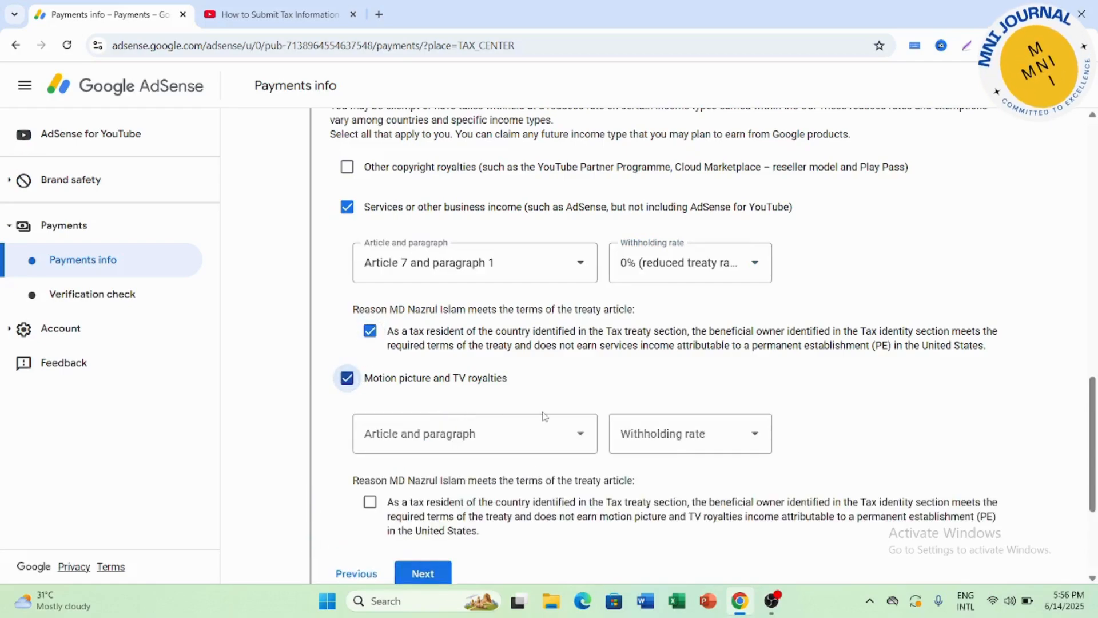
pyautogui.scroll(-1, 544, 416)
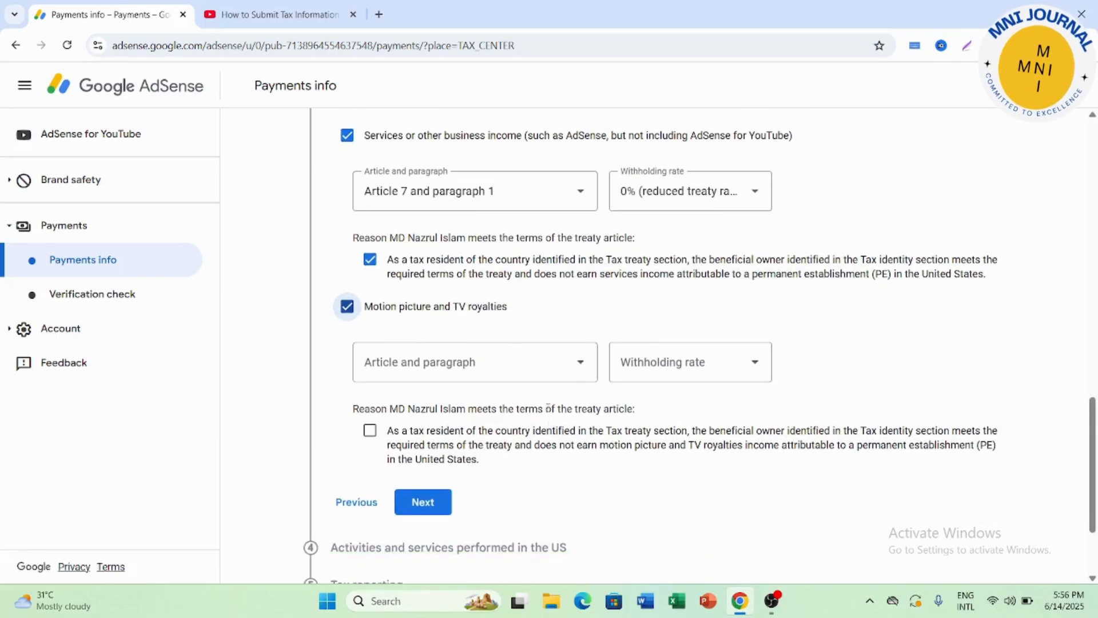
pyautogui.click(584, 363)
pyautogui.click(453, 407)
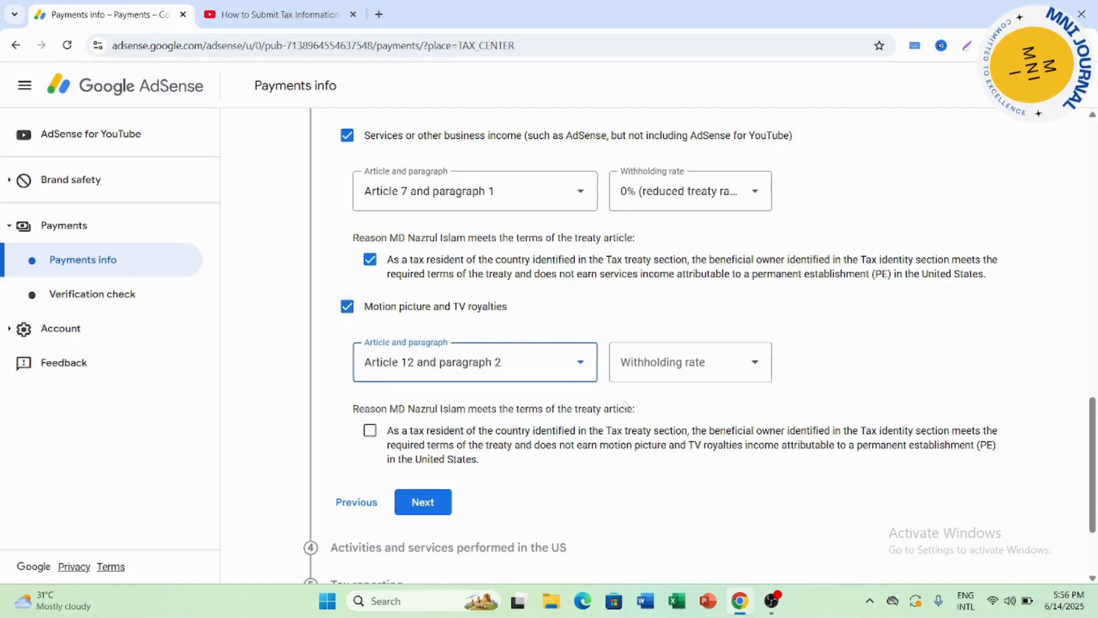
pyautogui.click(750, 364)
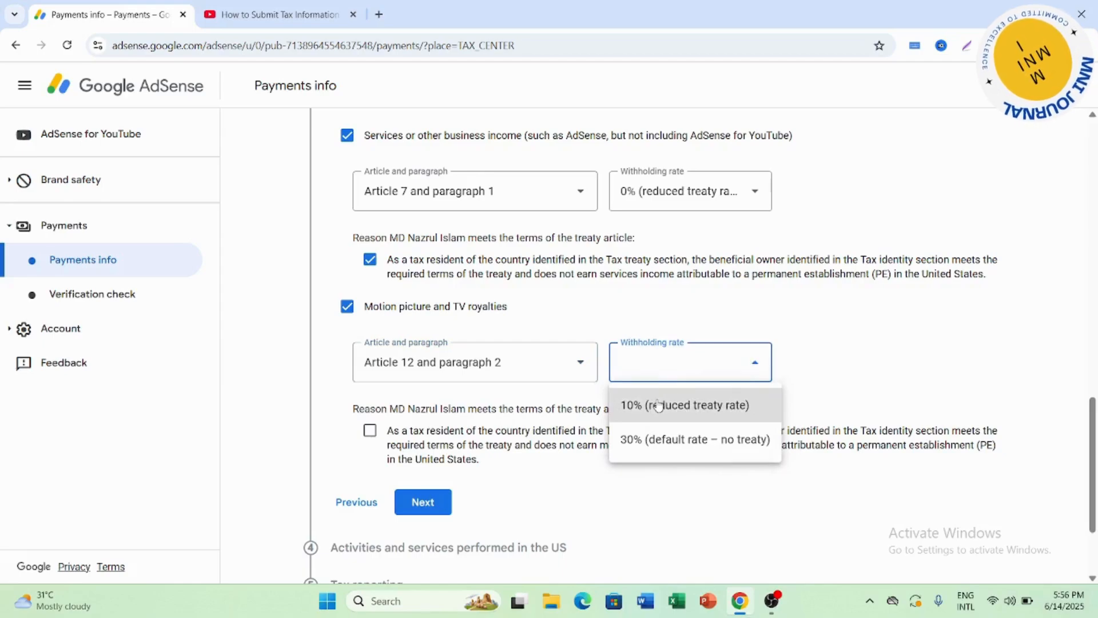
pyautogui.click(659, 406)
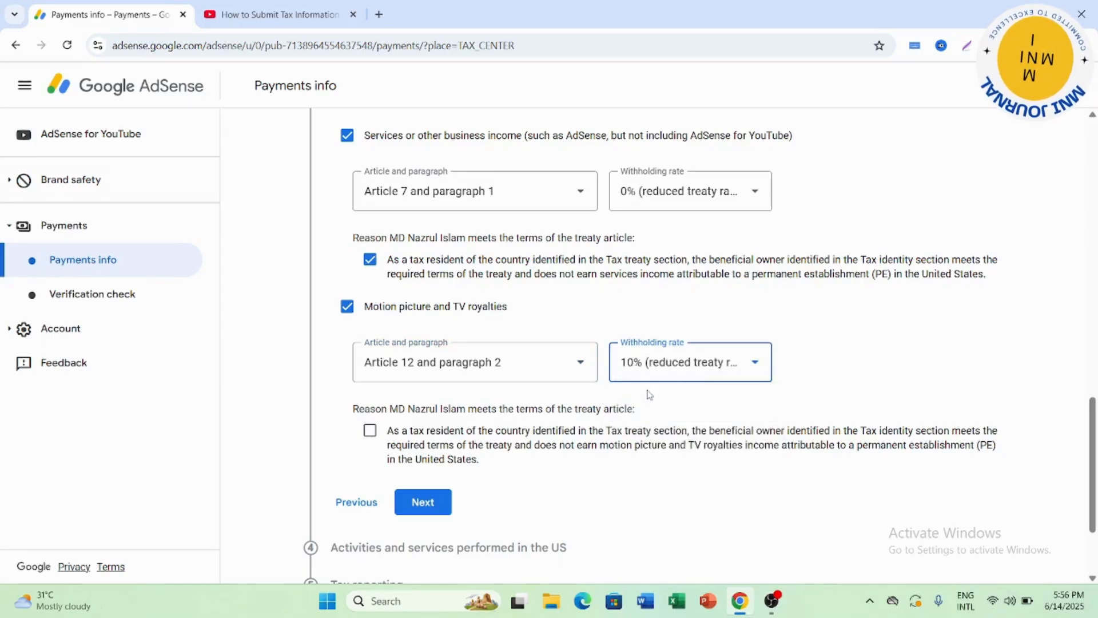
pyautogui.click(371, 430)
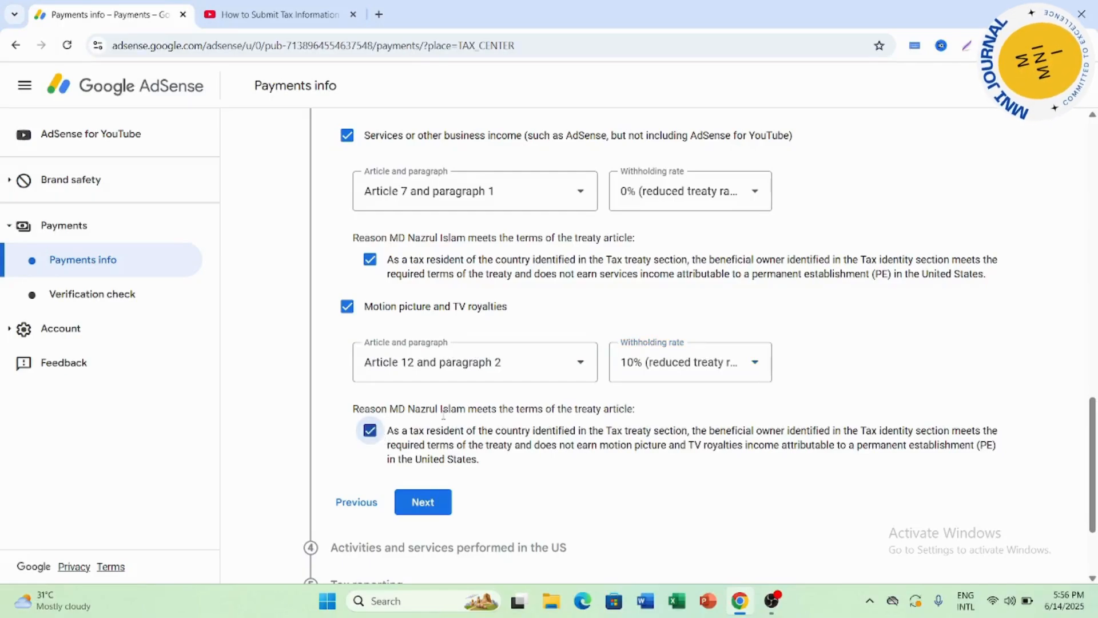
pyautogui.scroll(-2, 443, 415)
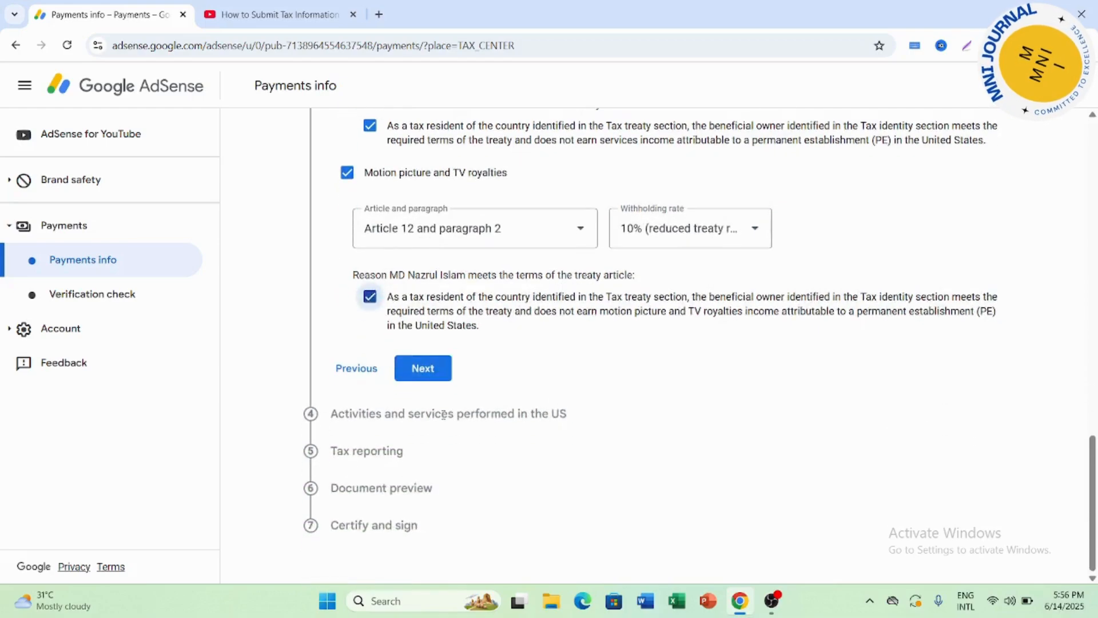
pyautogui.click(413, 377)
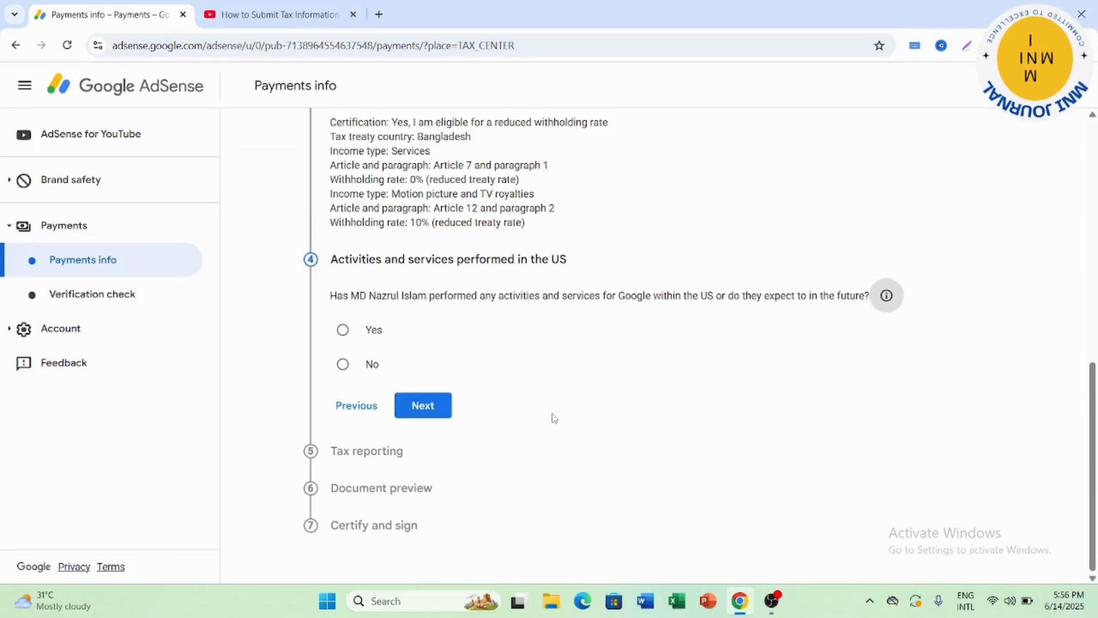
# - Reopen the Tax treaty section to check the claimed income types, articles and withholding rates, and return to the US activities section
pyautogui.scroll(5, 554, 418)
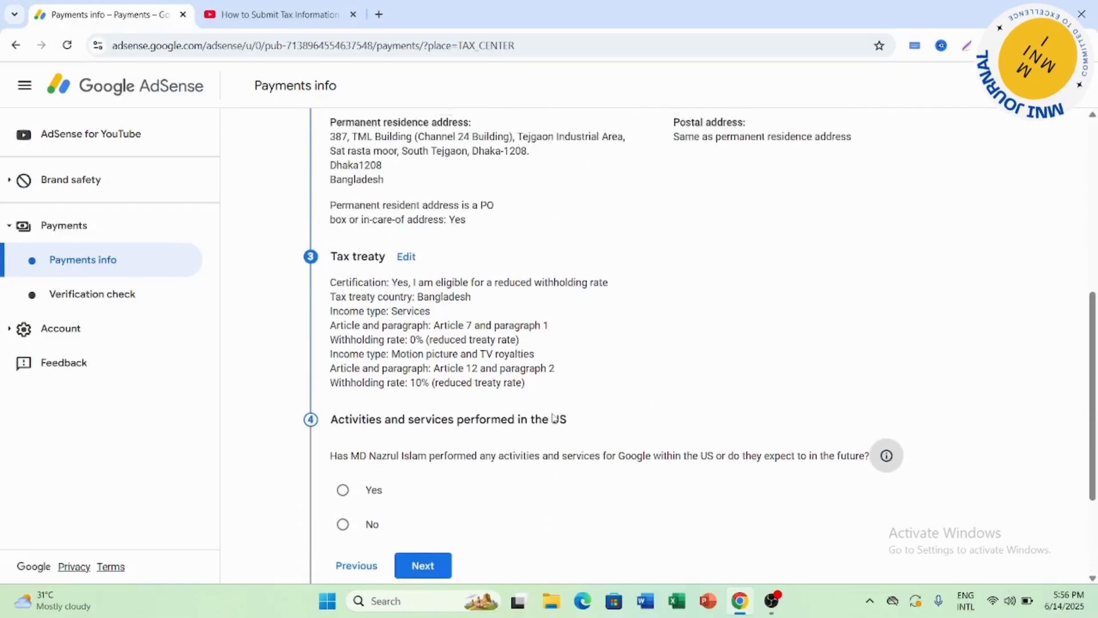
pyautogui.scroll(-3, 553, 412)
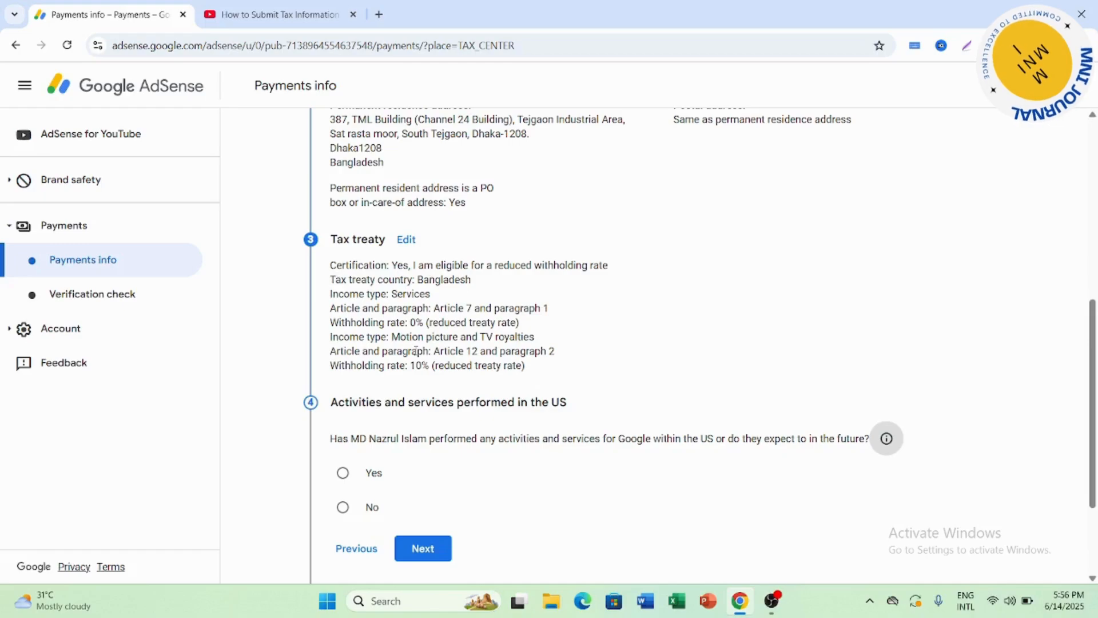
pyautogui.click(406, 240)
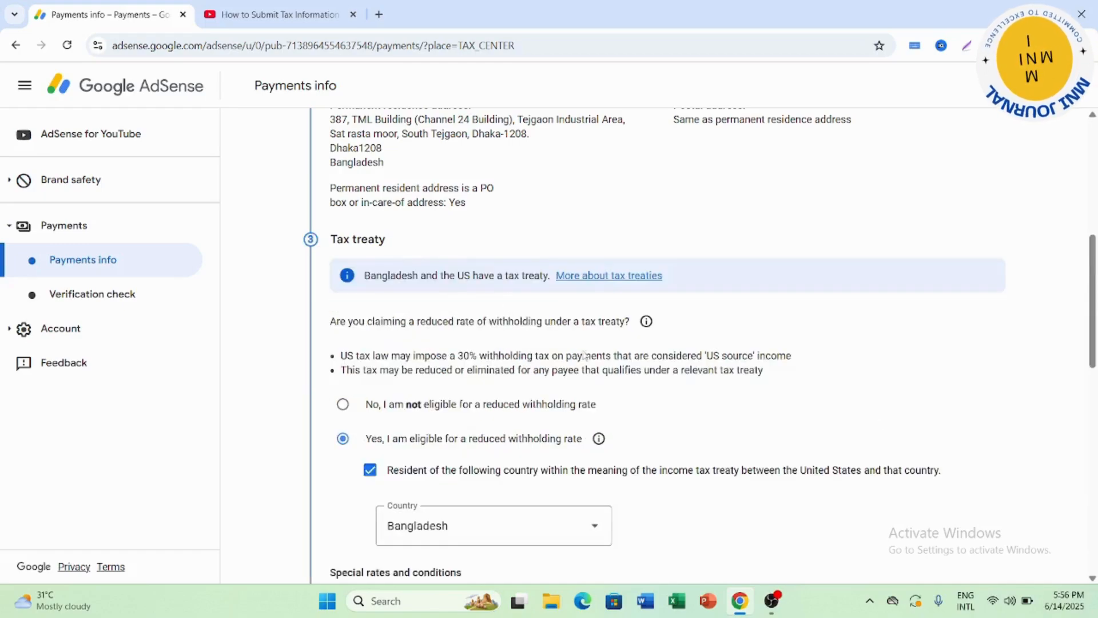
pyautogui.scroll(-9, 583, 354)
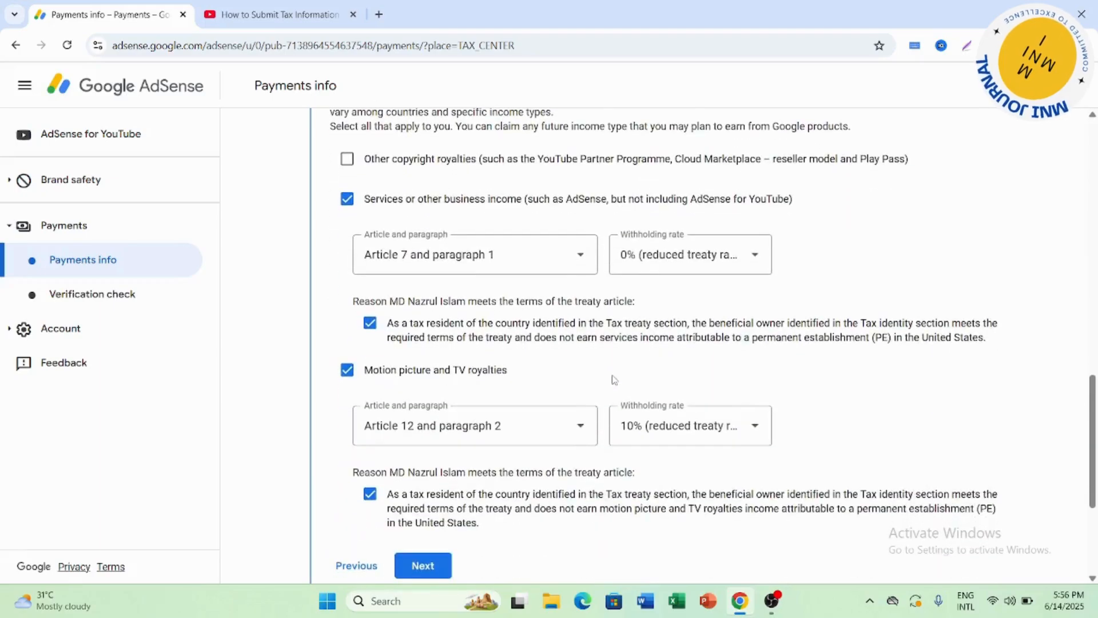
pyautogui.scroll(-3, 614, 379)
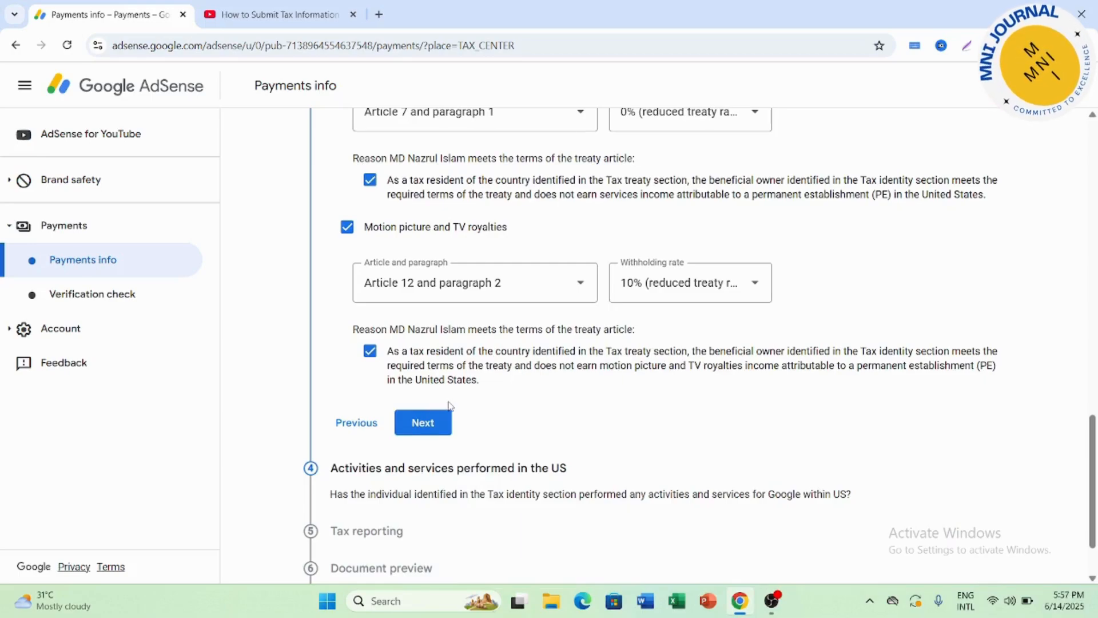
pyautogui.scroll(3, 449, 405)
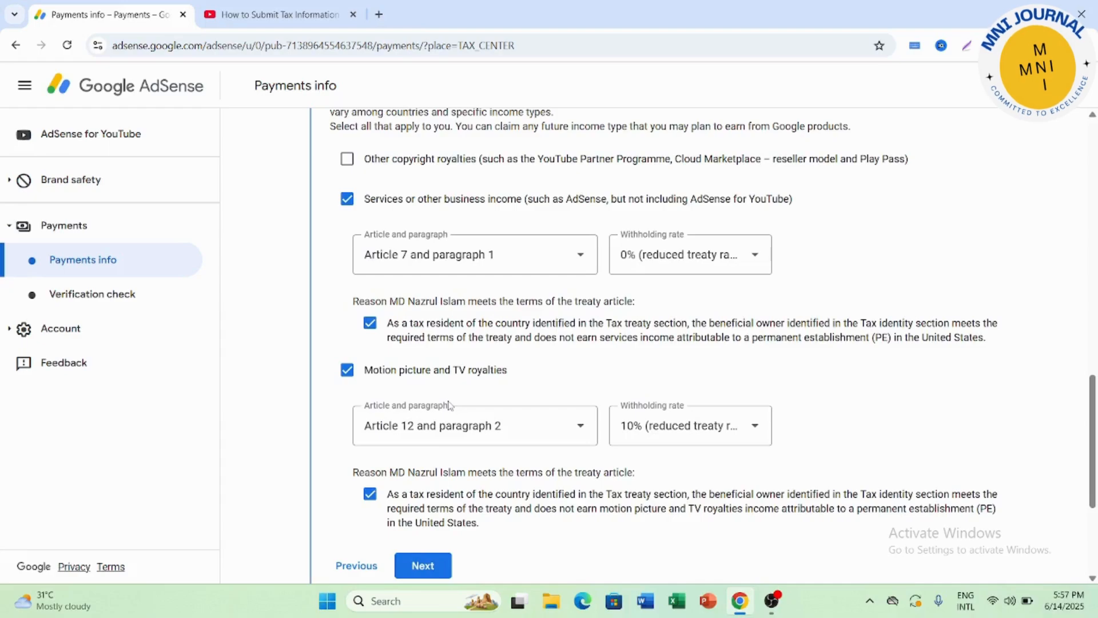
pyautogui.scroll(-3, 448, 405)
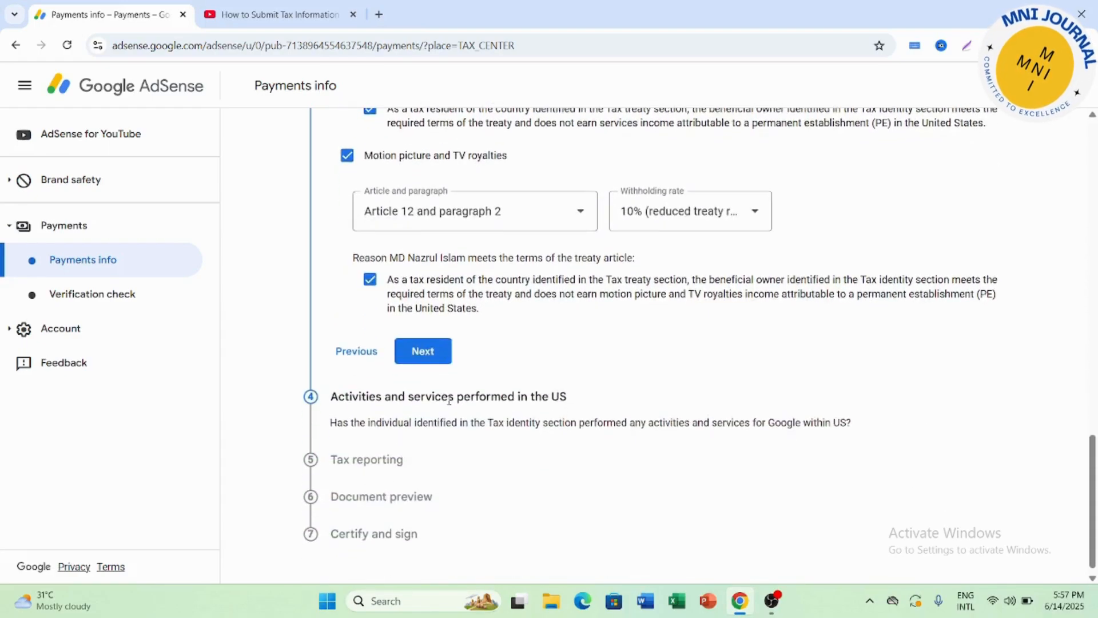
pyautogui.click(434, 360)
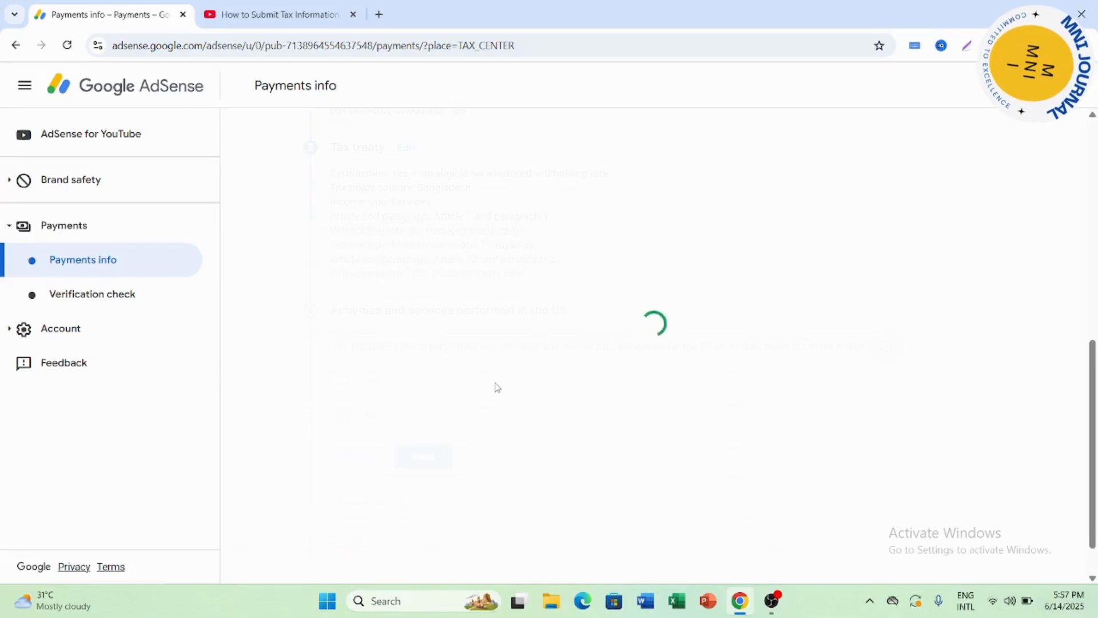
# - Declare that no activities or services are performed in the US, certify they are solely outside the US, and continue to tax reporting
pyautogui.scroll(-1, 496, 389)
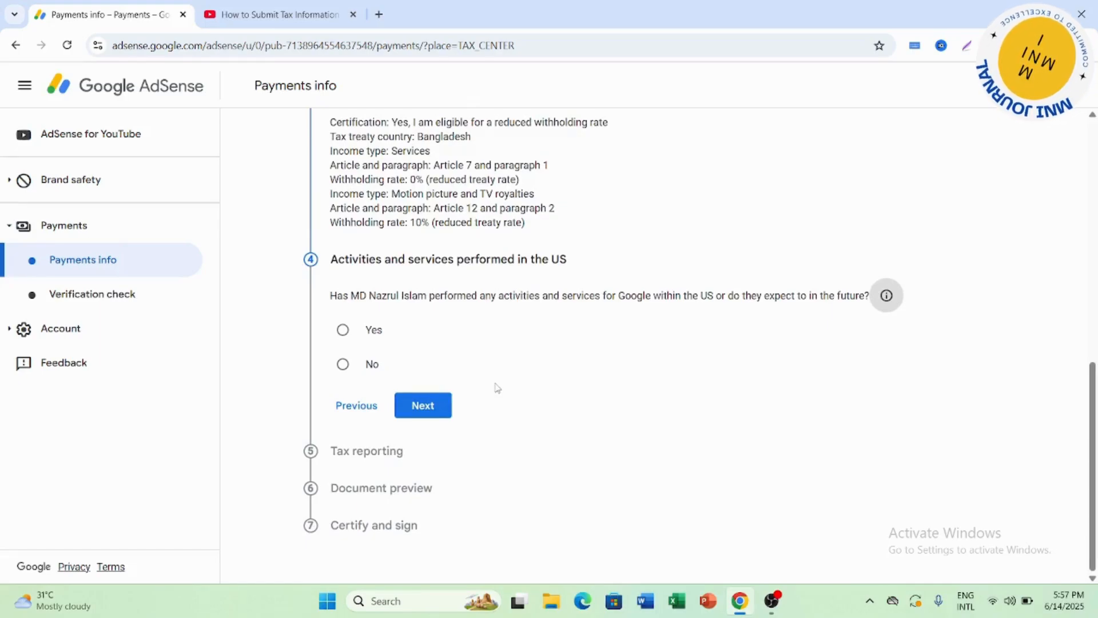
pyautogui.click(344, 365)
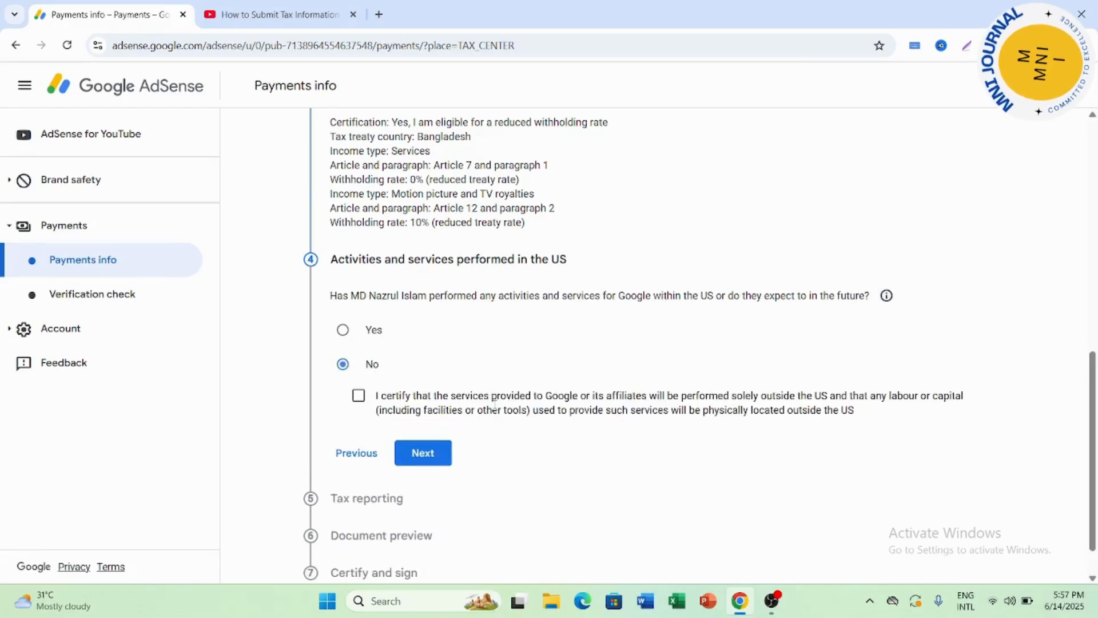
pyautogui.scroll(-1, 495, 402)
pyautogui.click(359, 348)
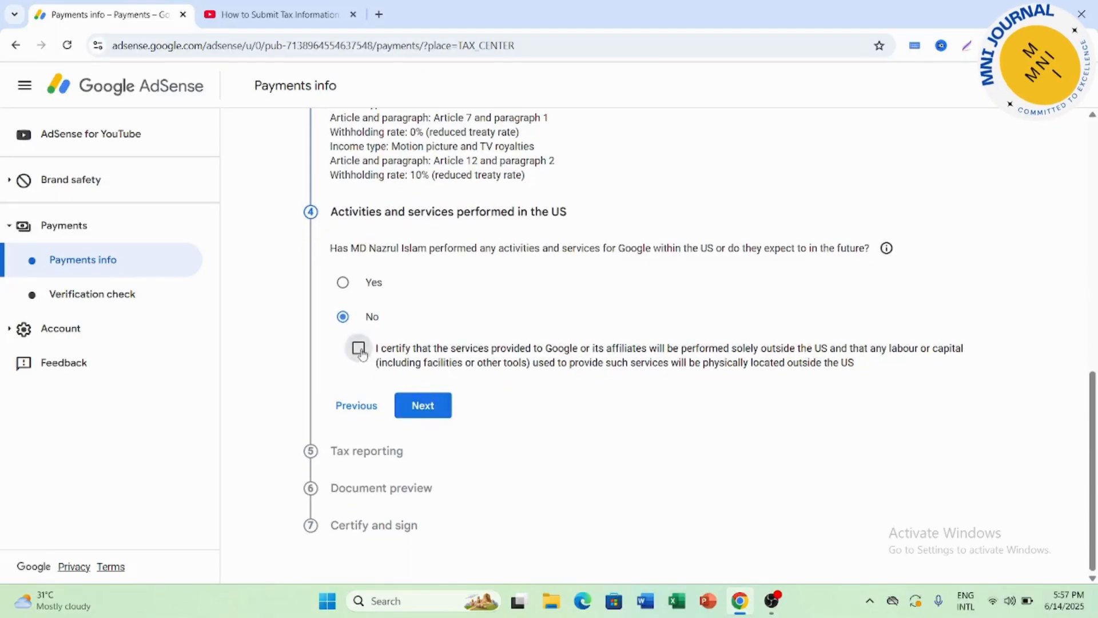
pyautogui.click(436, 412)
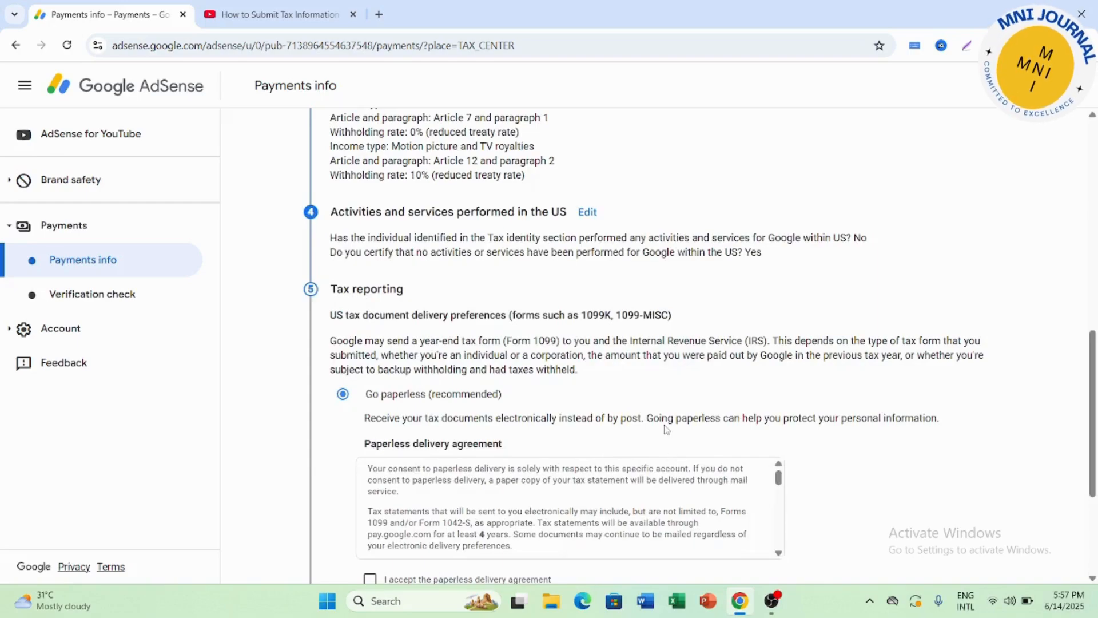
# - Choose paperless delivery for US tax documents, accept the paperless delivery agreement and continue to the document preview
pyautogui.scroll(-4, 600, 385)
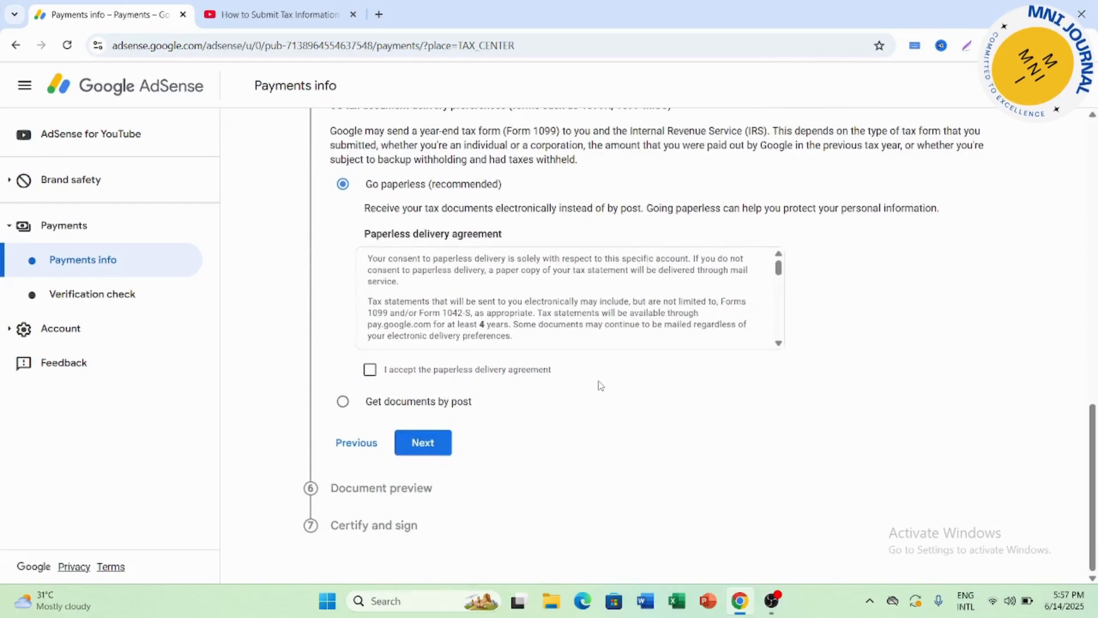
pyautogui.scroll(3, 600, 385)
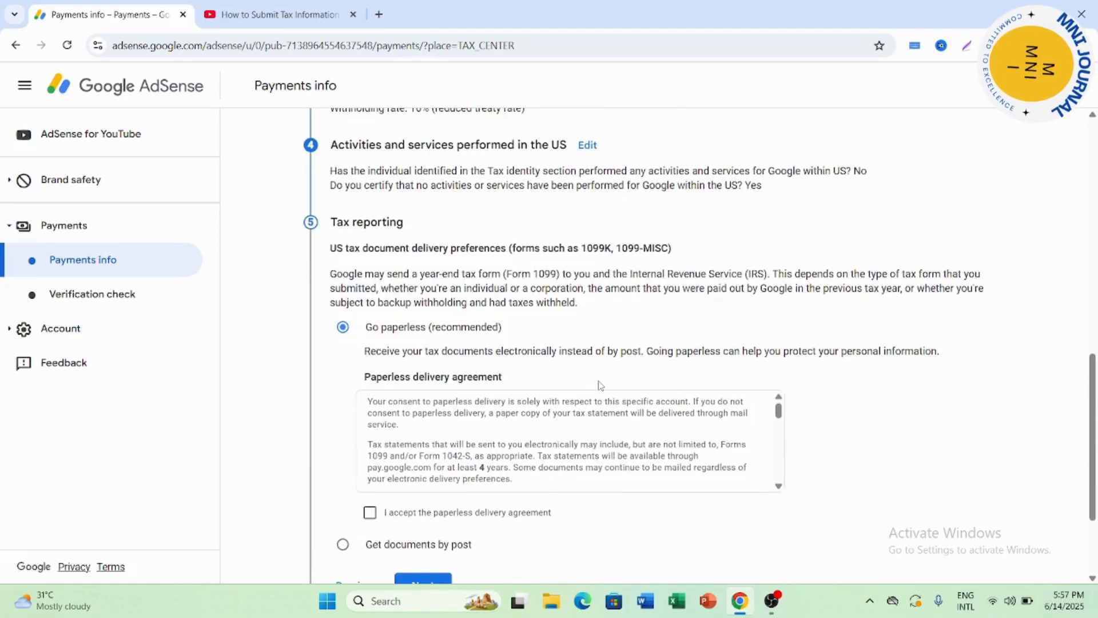
pyautogui.scroll(-1, 601, 385)
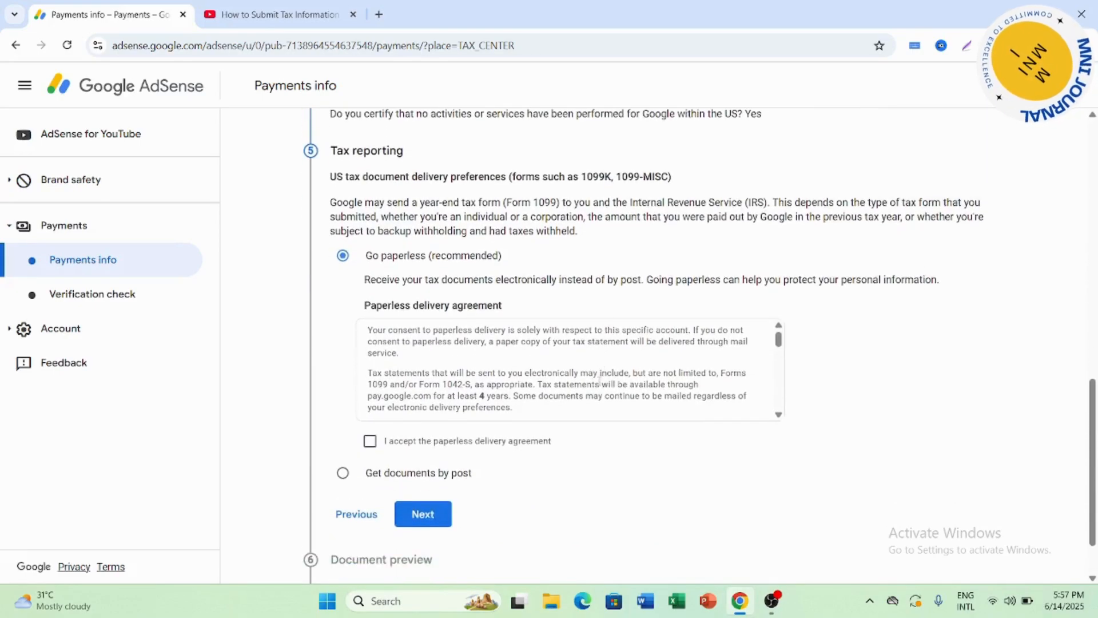
pyautogui.scroll(-4, 599, 380)
pyautogui.scroll(-4, 600, 379)
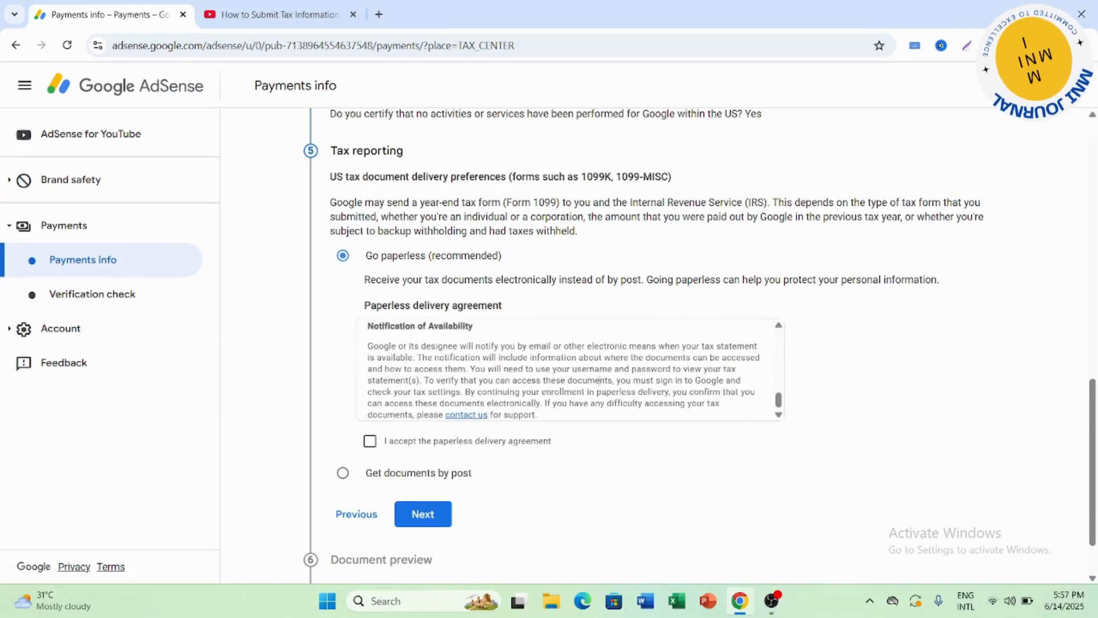
pyautogui.click(370, 441)
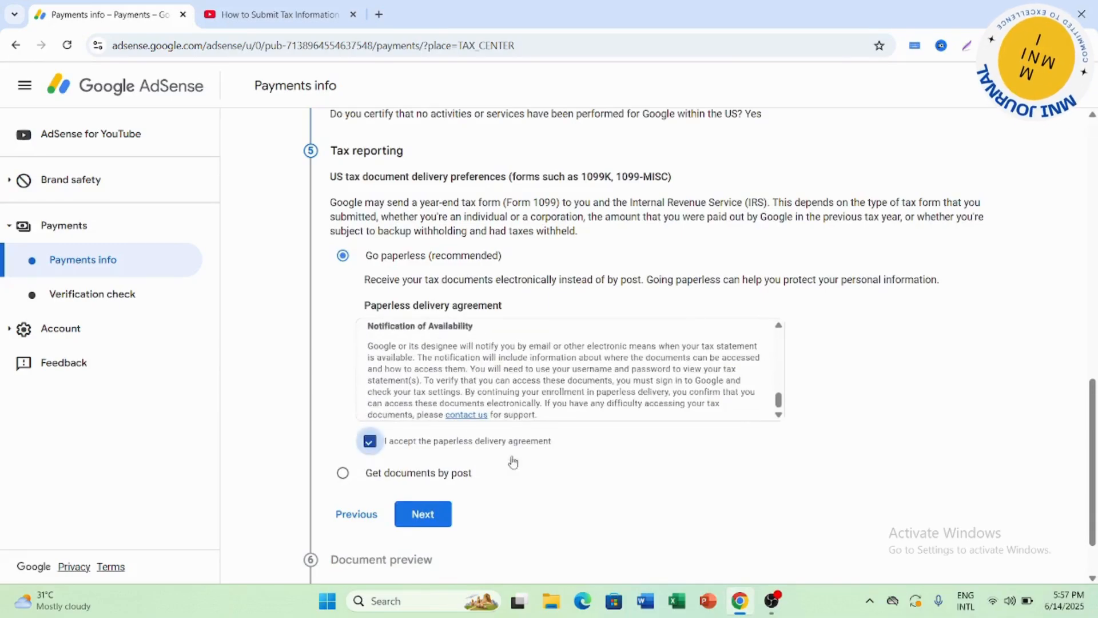
pyautogui.scroll(-1, 790, 495)
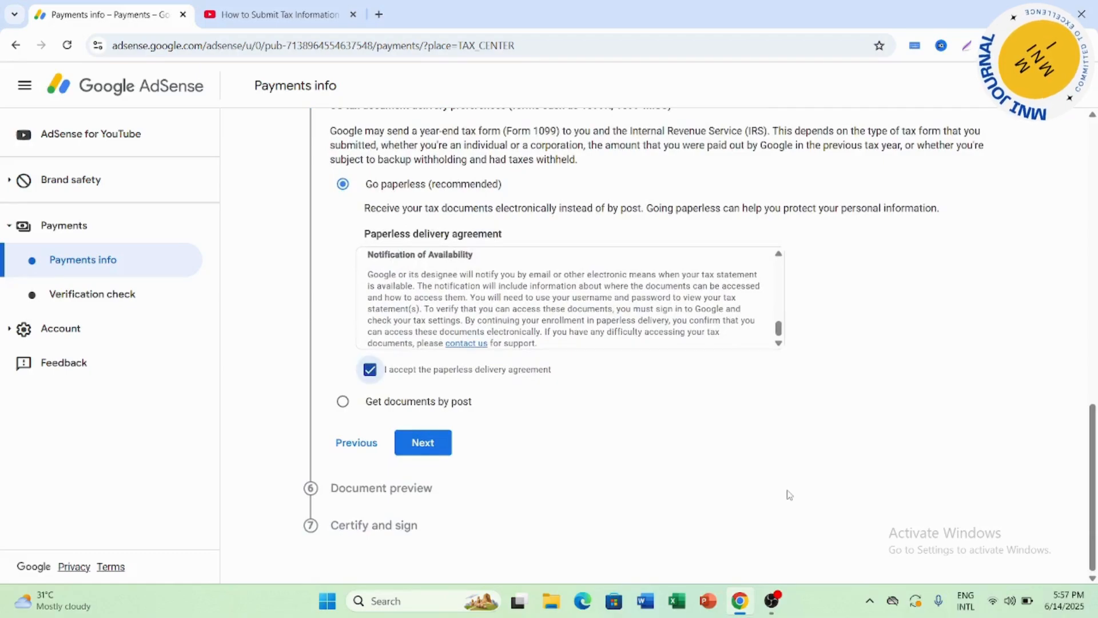
pyautogui.click(431, 453)
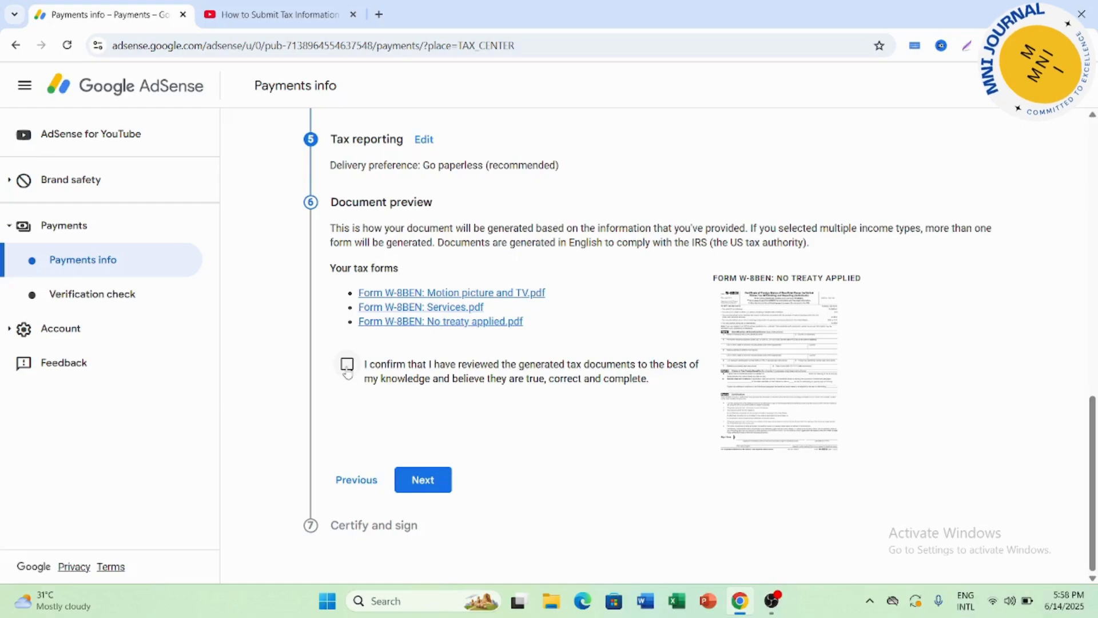
# - Confirm that the generated W-8BEN documents have been reviewed, and make the tax form certification under penalties of perjury
pyautogui.click(346, 366)
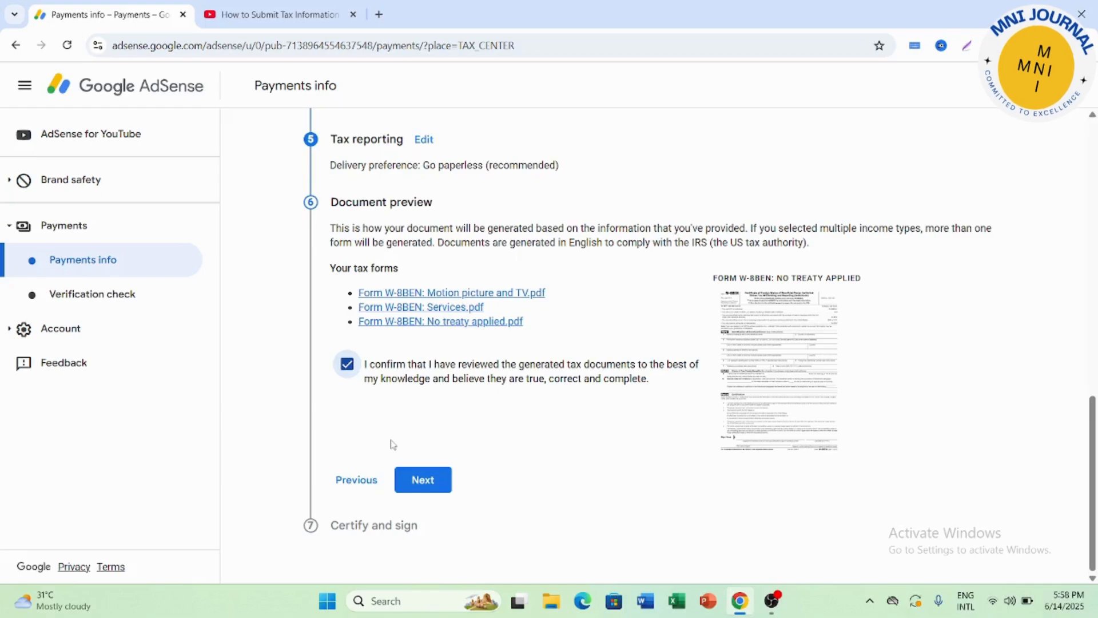
pyautogui.click(422, 480)
pyautogui.scroll(-3, 465, 407)
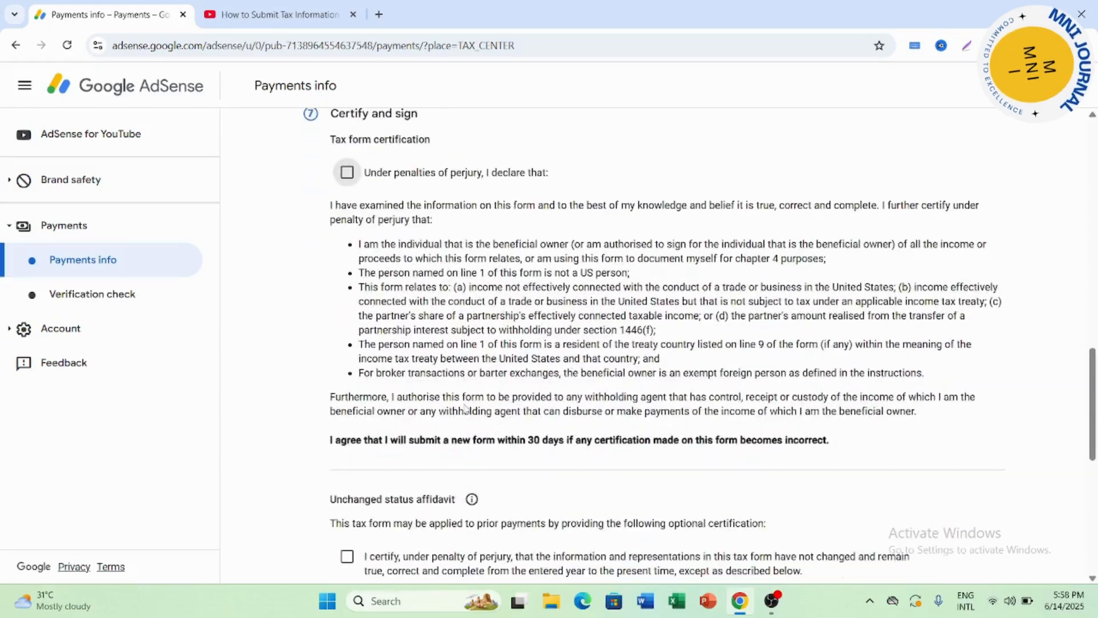
pyautogui.scroll(2, 464, 407)
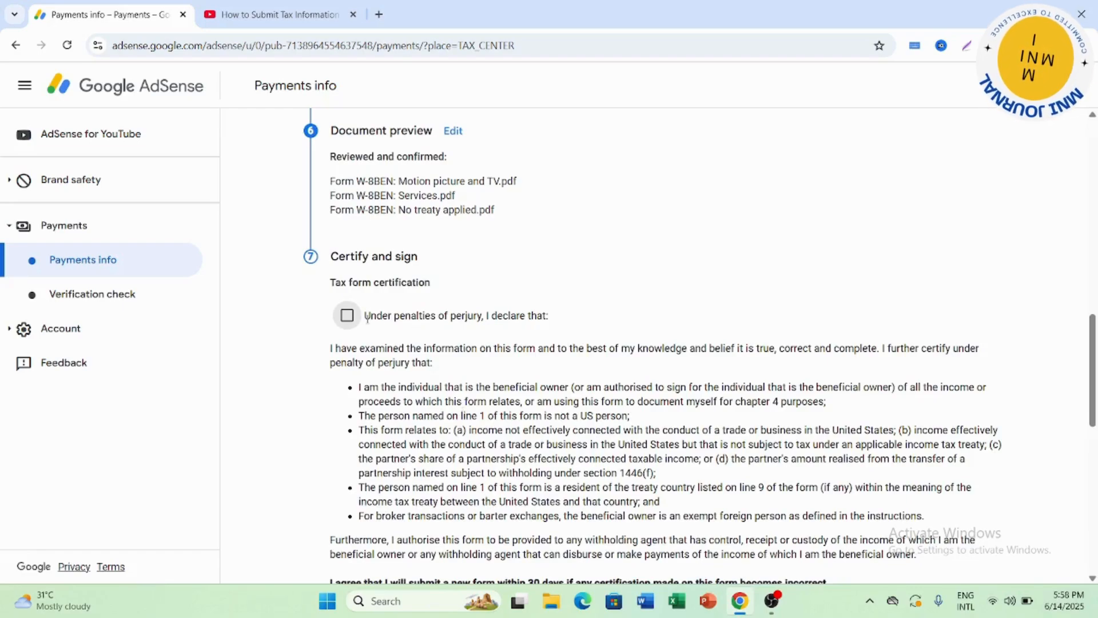
pyautogui.click(348, 317)
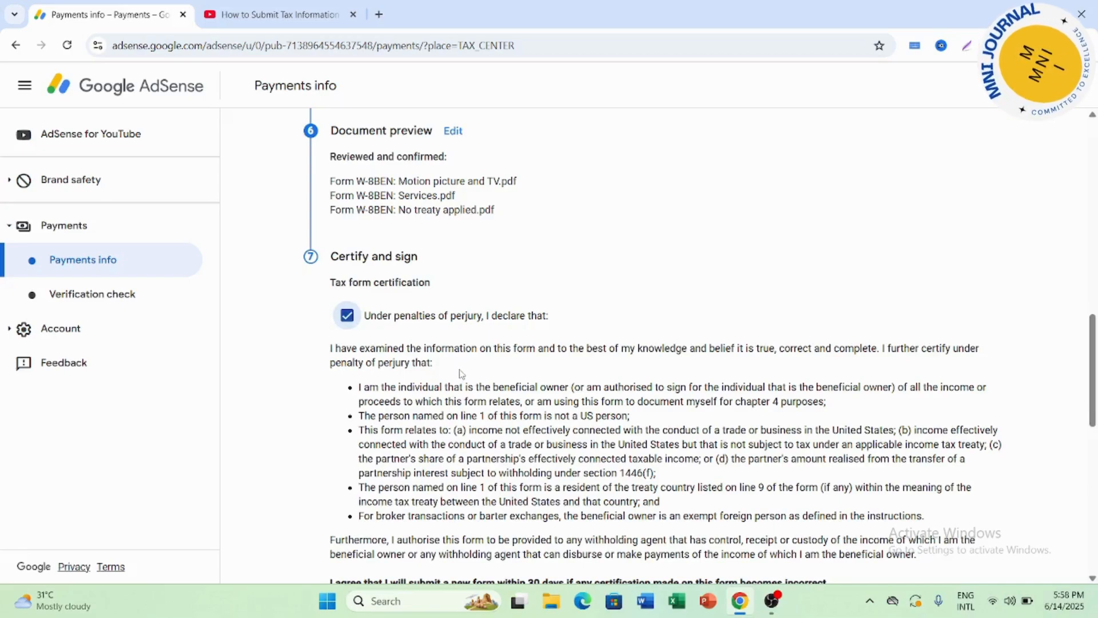
# - Certify the optional unchanged status affidavit from 1 January 2020 to the present time
pyautogui.scroll(-5, 462, 374)
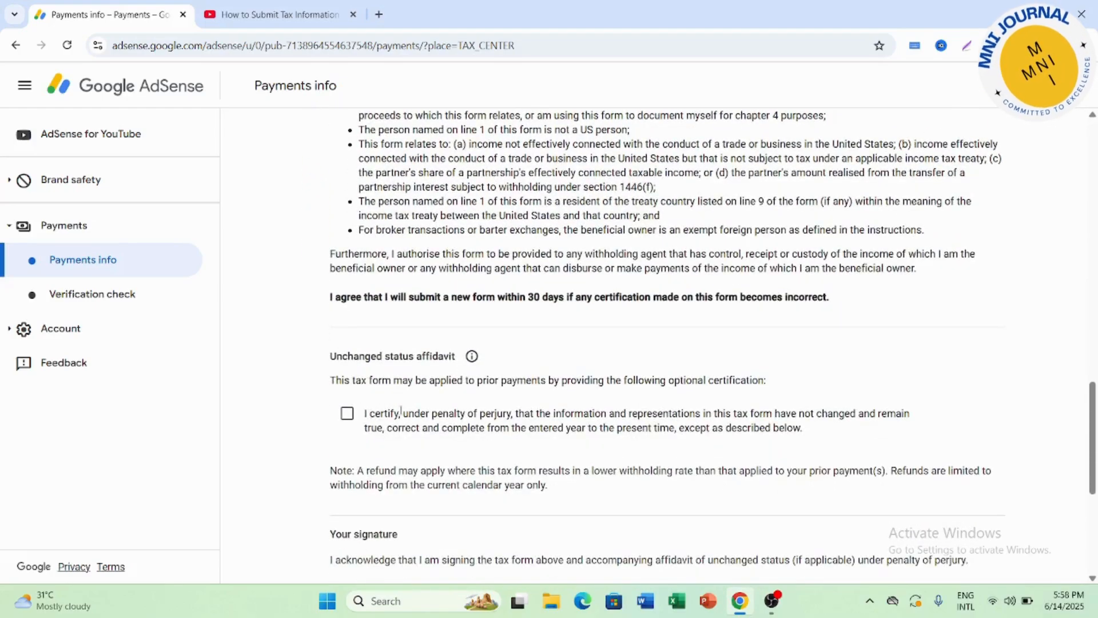
pyautogui.click(348, 413)
pyautogui.scroll(-3, 438, 408)
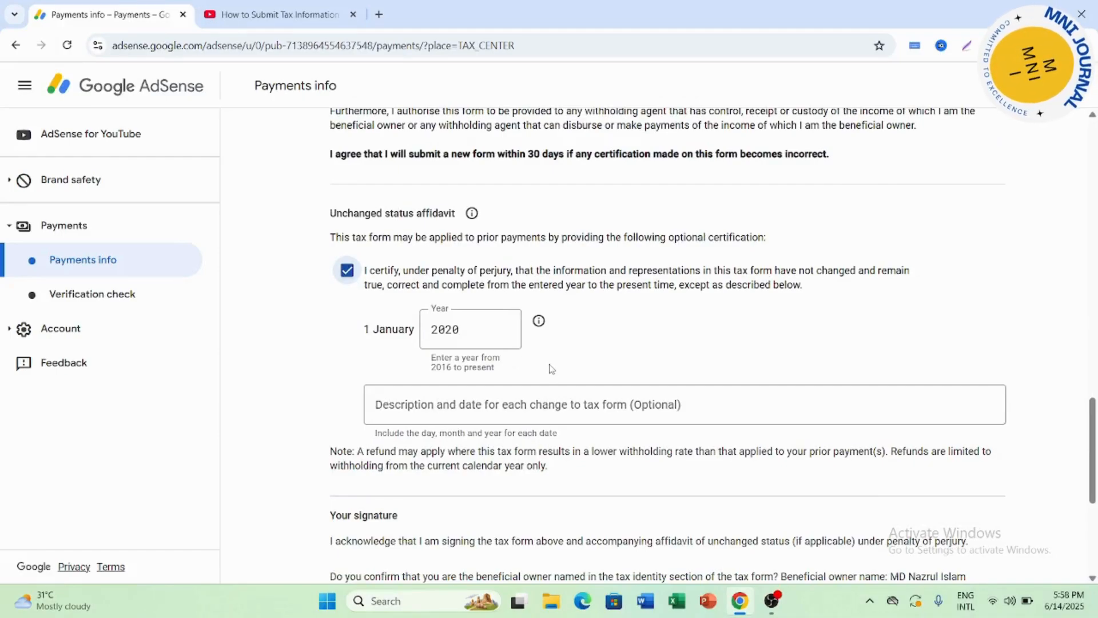
pyautogui.scroll(-3, 552, 369)
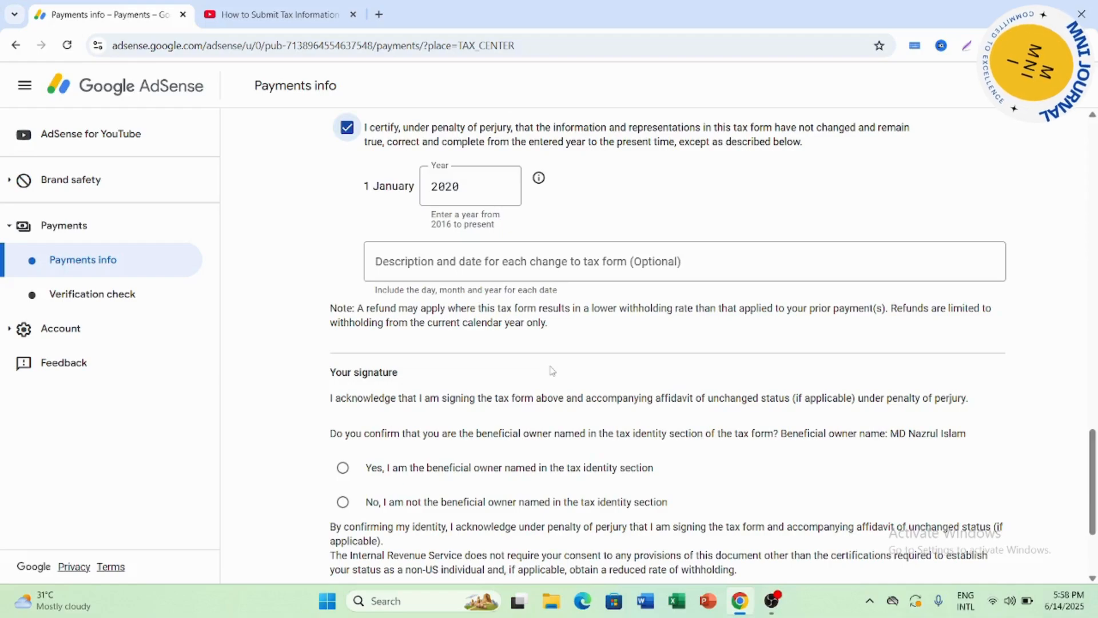
# - Confirm in the signature section that the signer is the beneficial owner named in the tax identity section
pyautogui.scroll(-1, 551, 371)
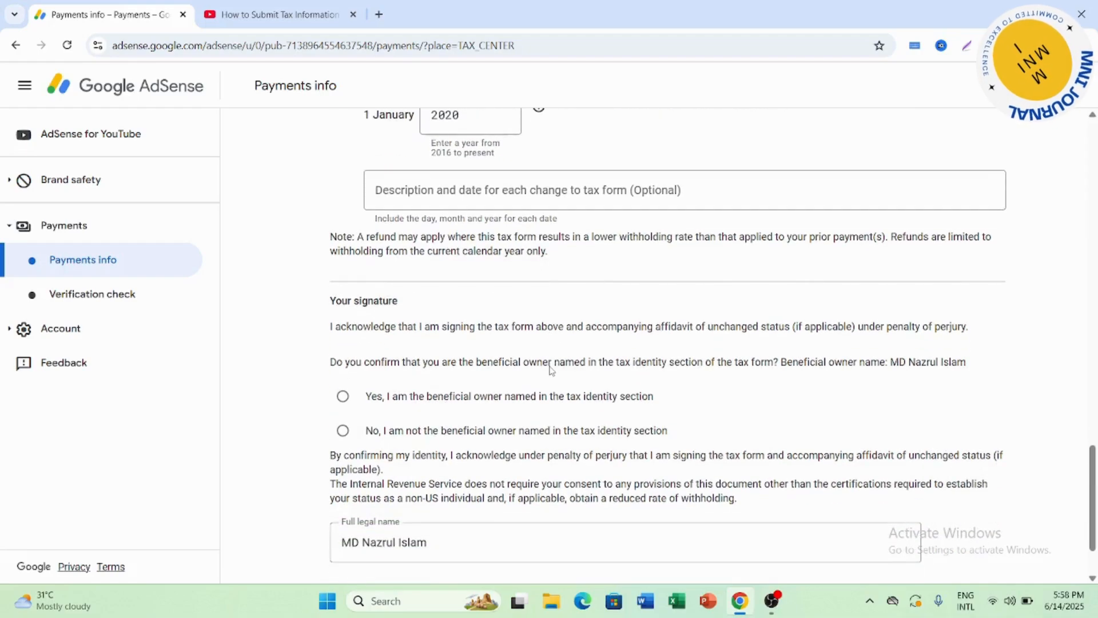
pyautogui.scroll(-1, 551, 371)
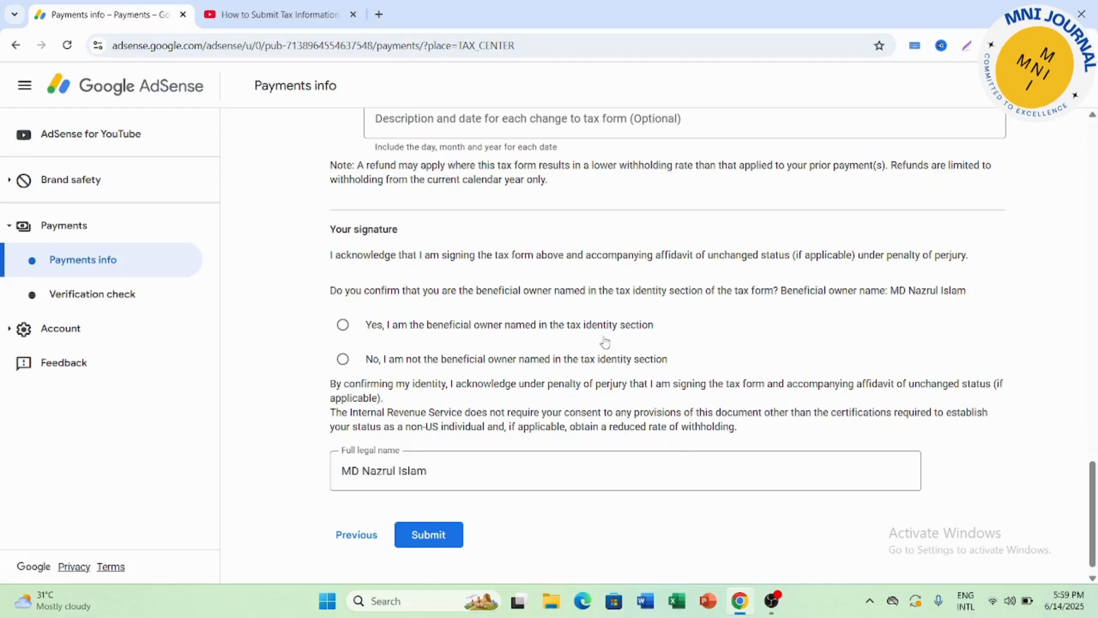
pyautogui.click(343, 325)
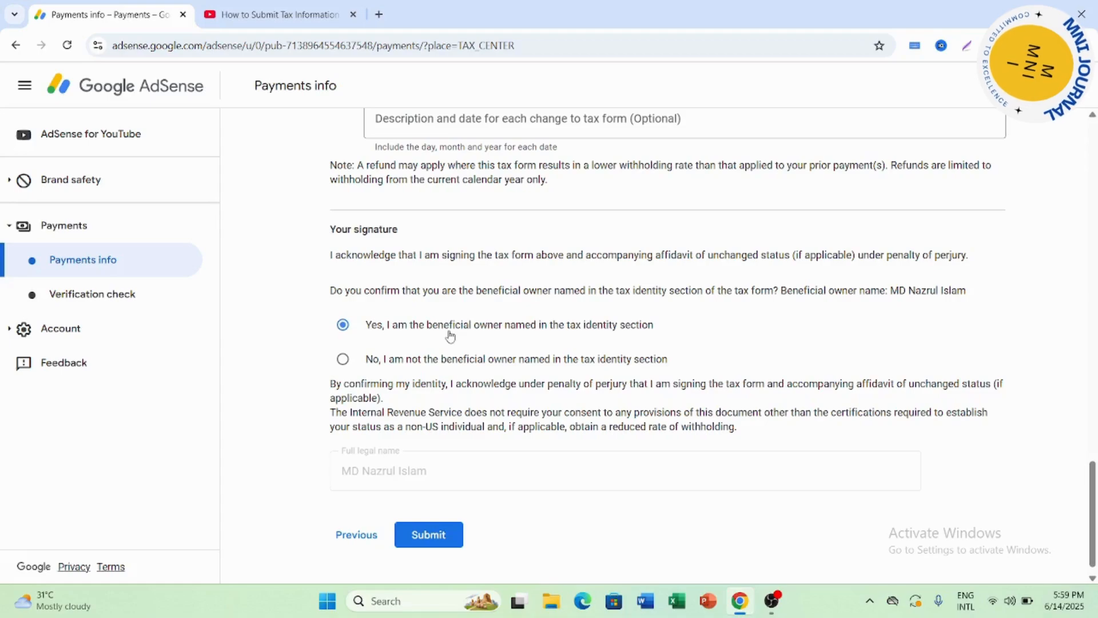
pyautogui.scroll(-1, 451, 337)
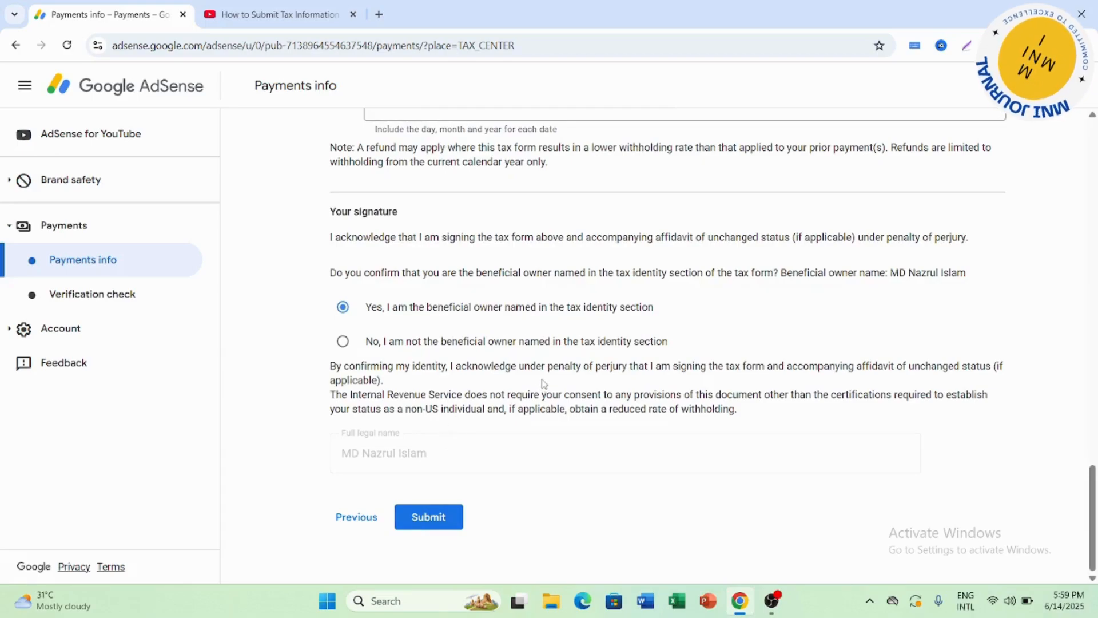
# - Copy the beneficial owner's name from the Tax identity section and return to the signature section
pyautogui.scroll(15, 544, 383)
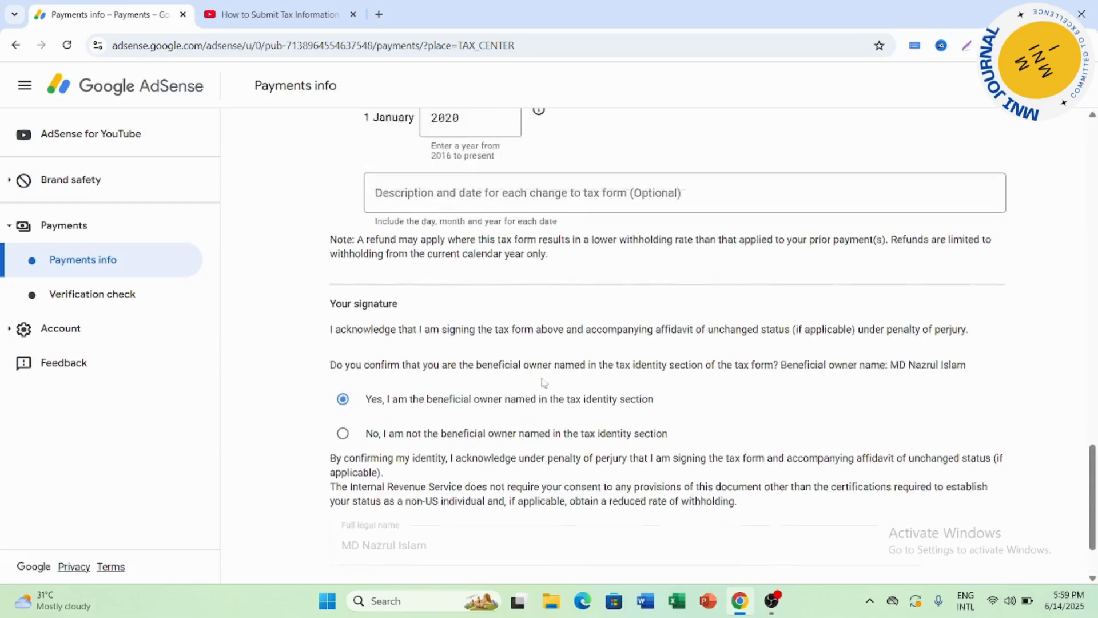
pyautogui.scroll(8, 548, 373)
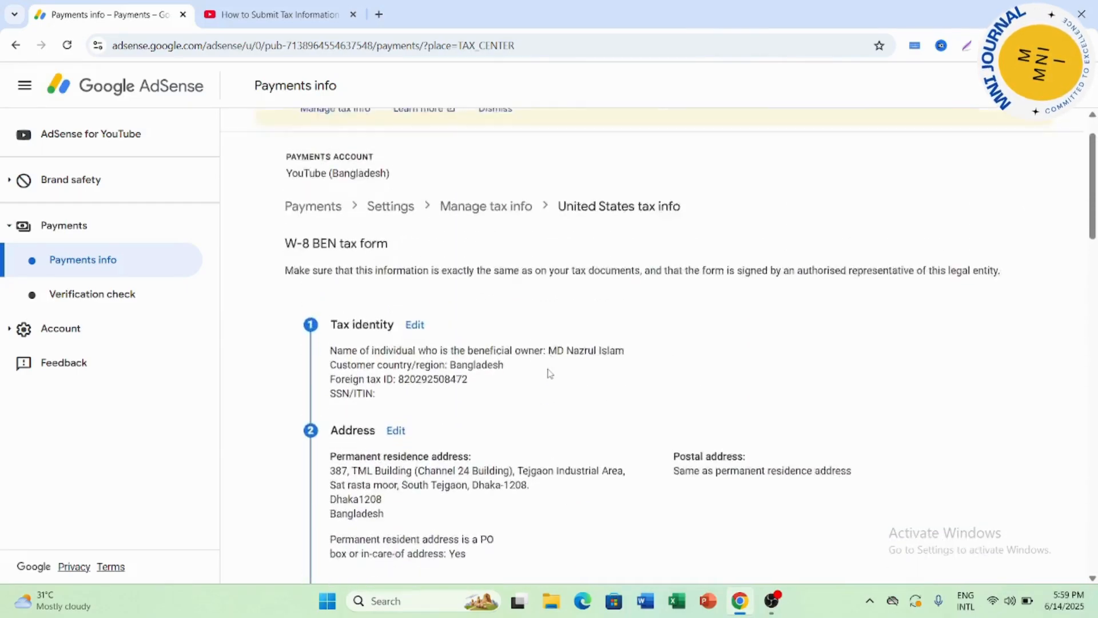
pyautogui.scroll(-3, 549, 374)
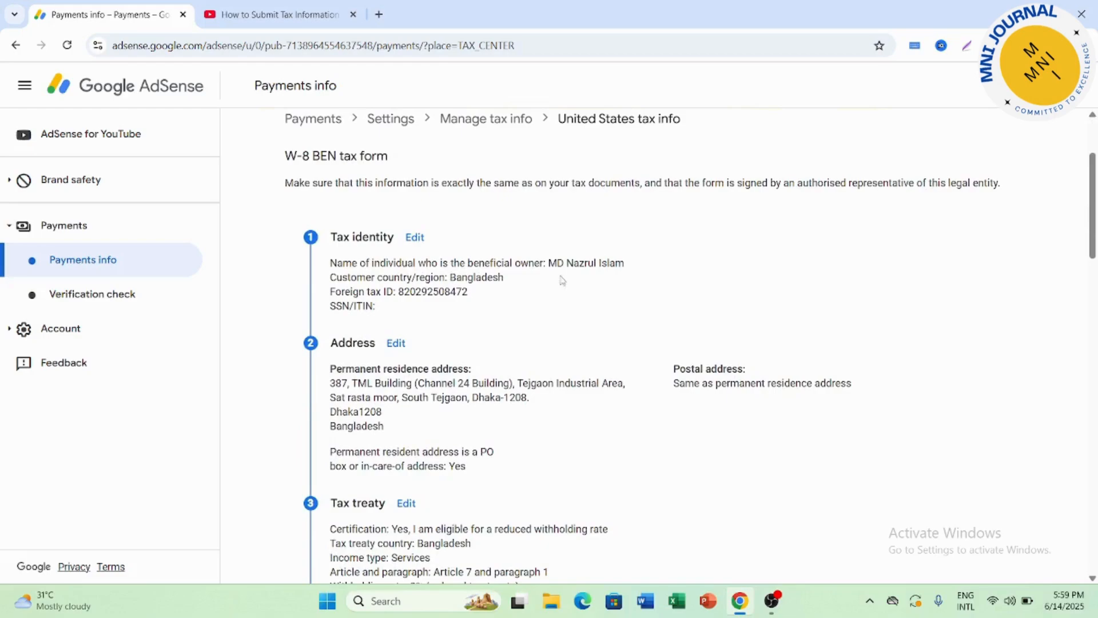
pyautogui.moveTo(548, 263); pyautogui.dragTo(623, 263)
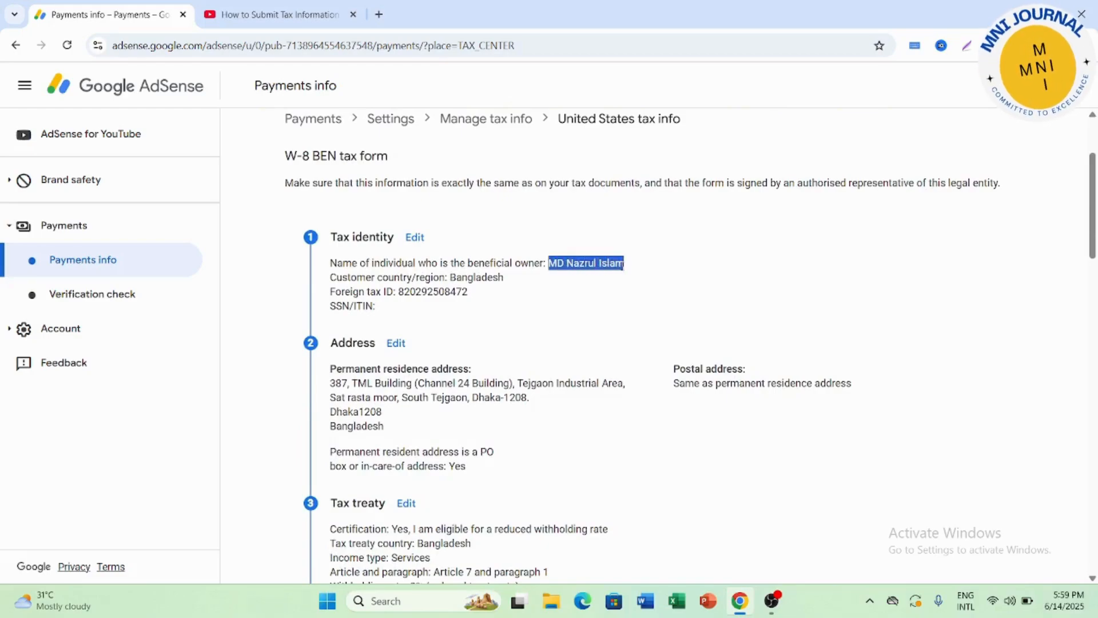
pyautogui.rightClick(613, 263)
pyautogui.click(633, 284)
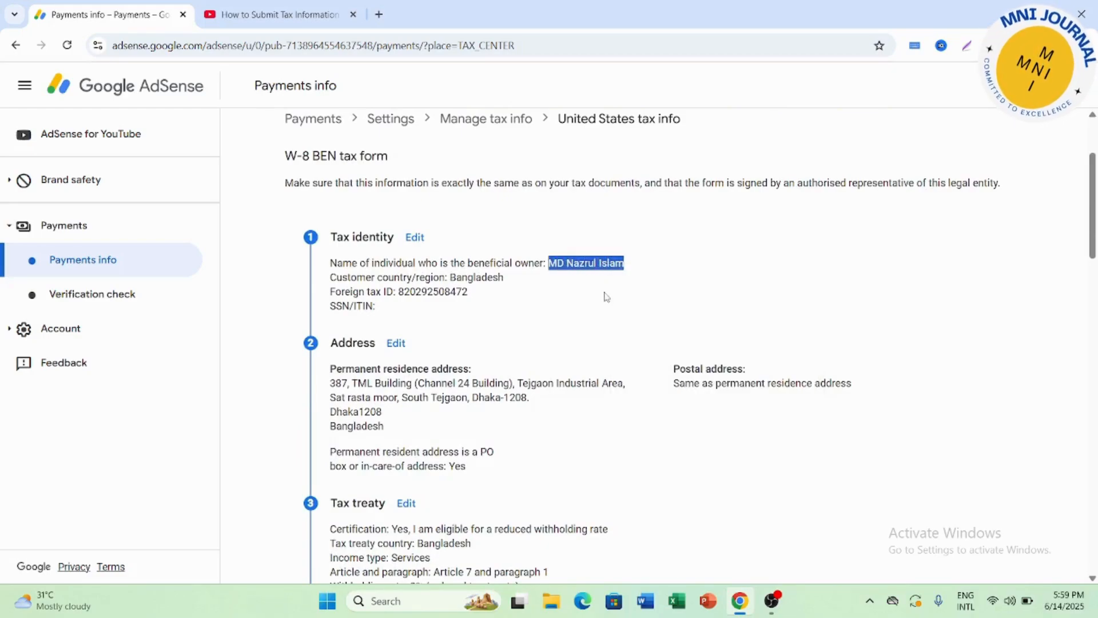
pyautogui.scroll(-6, 530, 347)
pyautogui.scroll(-10, 531, 347)
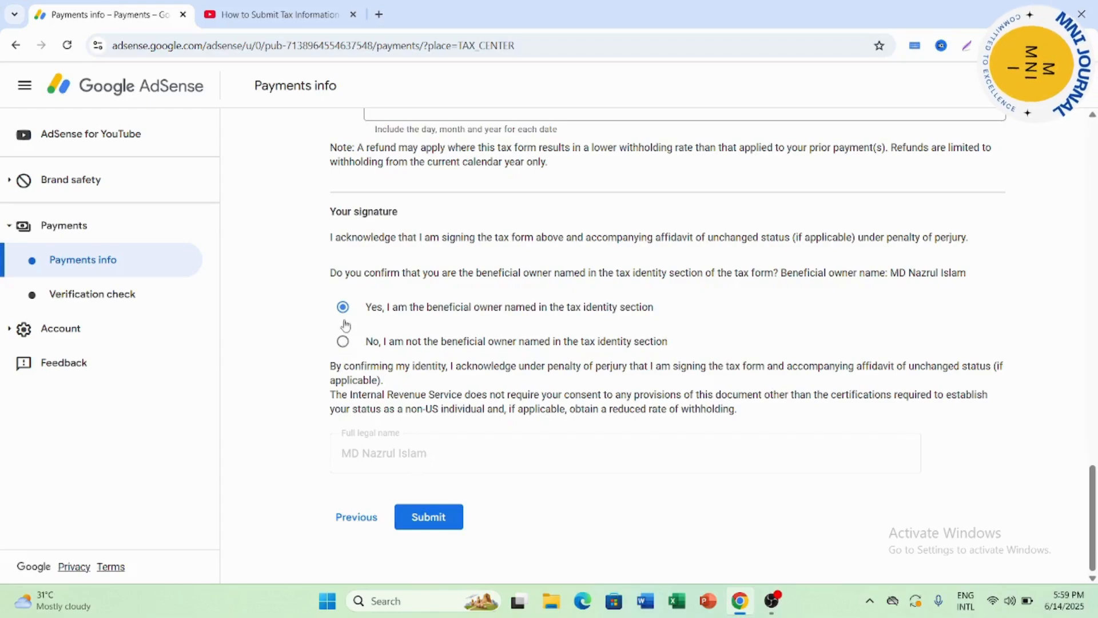
# - Try signing as someone other than the beneficial owner by filling in the full legal name, and restore the beneficial owner answer
pyautogui.click(342, 341)
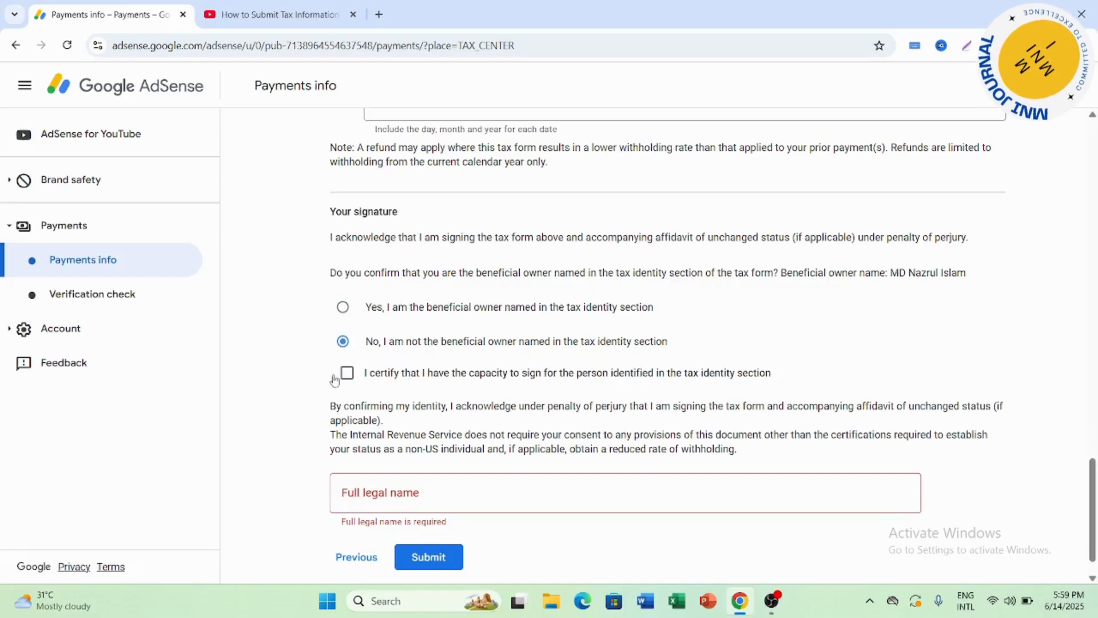
pyautogui.scroll(4, 349, 378)
pyautogui.scroll(-4, 357, 343)
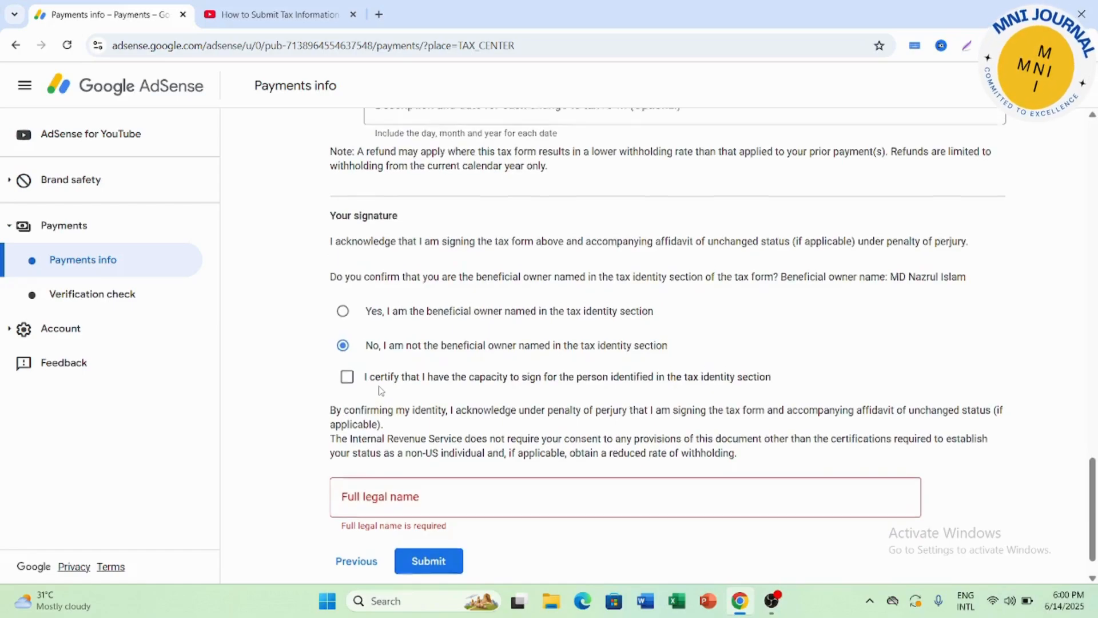
pyautogui.scroll(3, 381, 391)
pyautogui.scroll(-1, 380, 387)
pyautogui.scroll(-1, 380, 388)
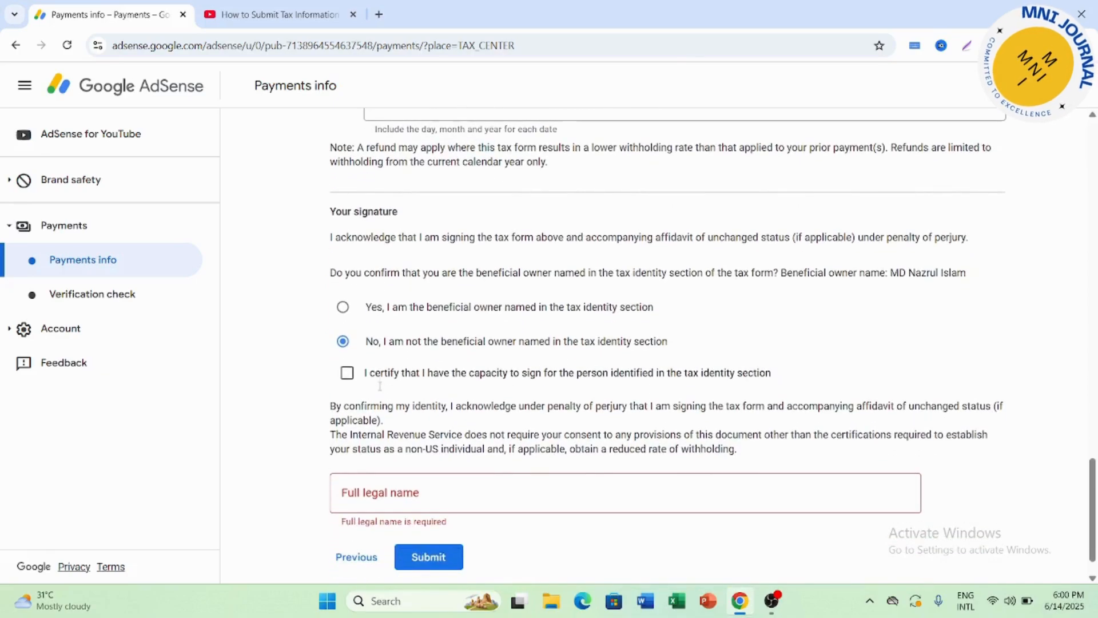
pyautogui.scroll(-1, 422, 470)
pyautogui.click(424, 461)
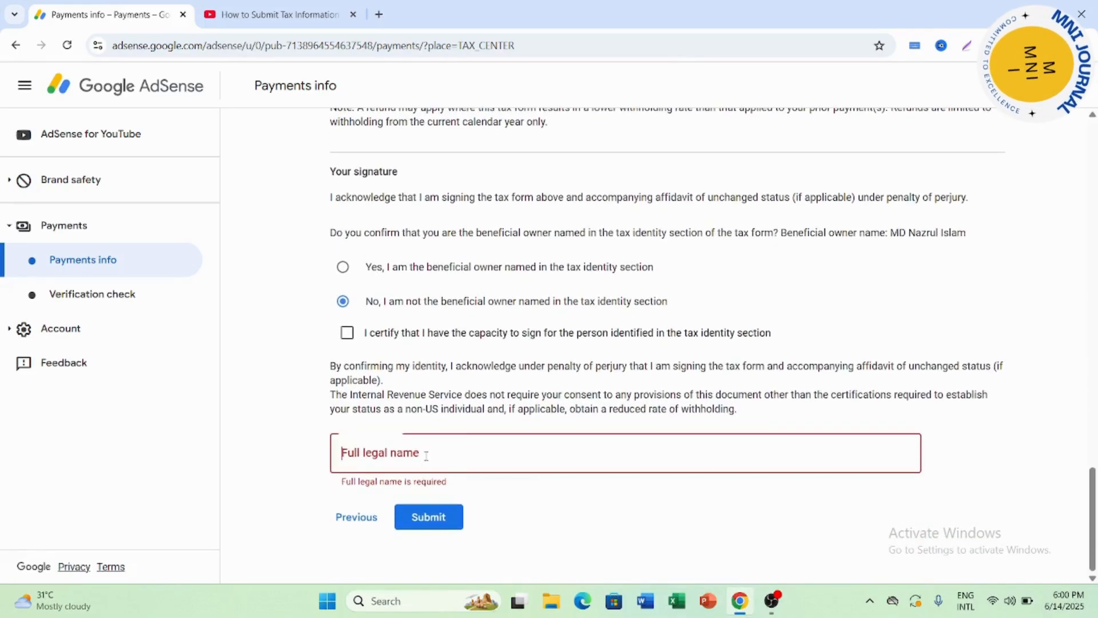
pyautogui.rightClick(425, 457)
pyautogui.click(452, 294)
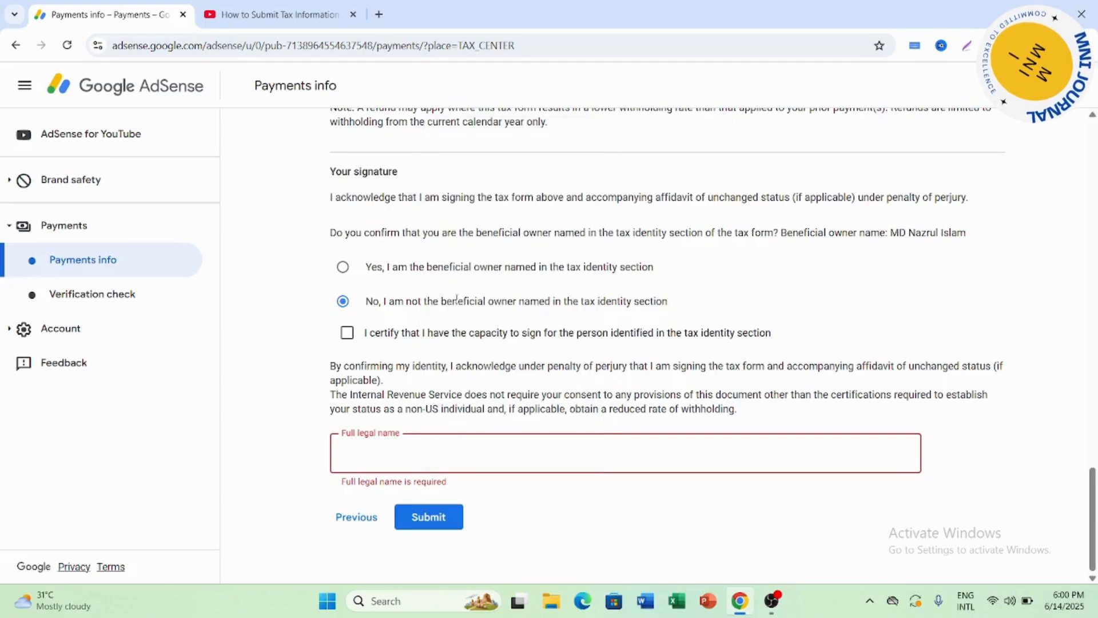
pyautogui.click(342, 267)
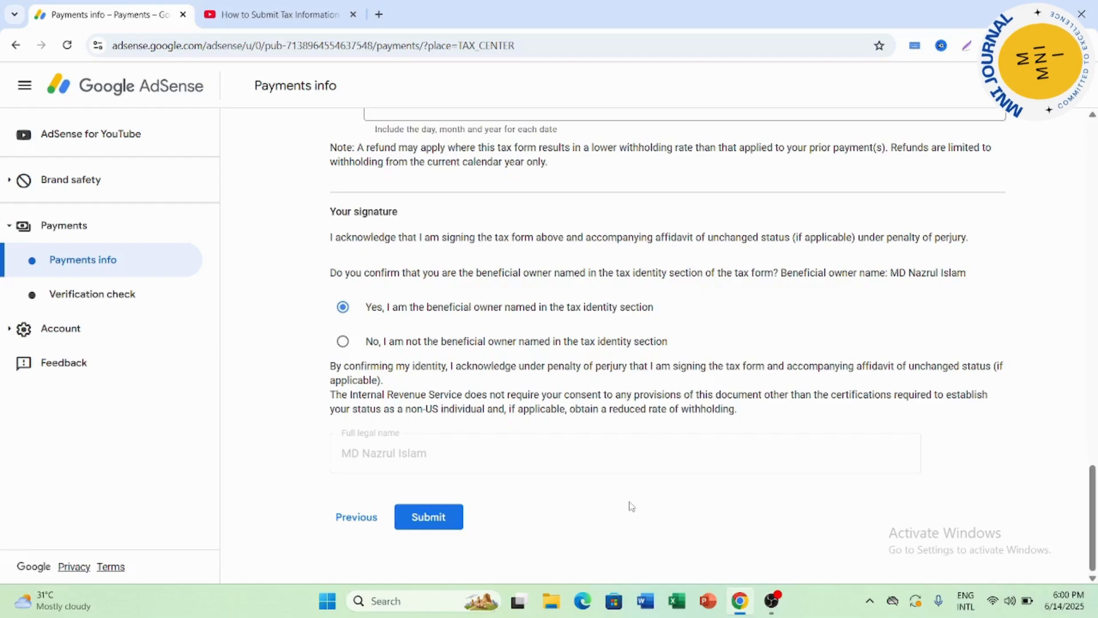
# - Submit the signed W-8BEN tax form and check its status in the United States tax info
pyautogui.click(452, 525)
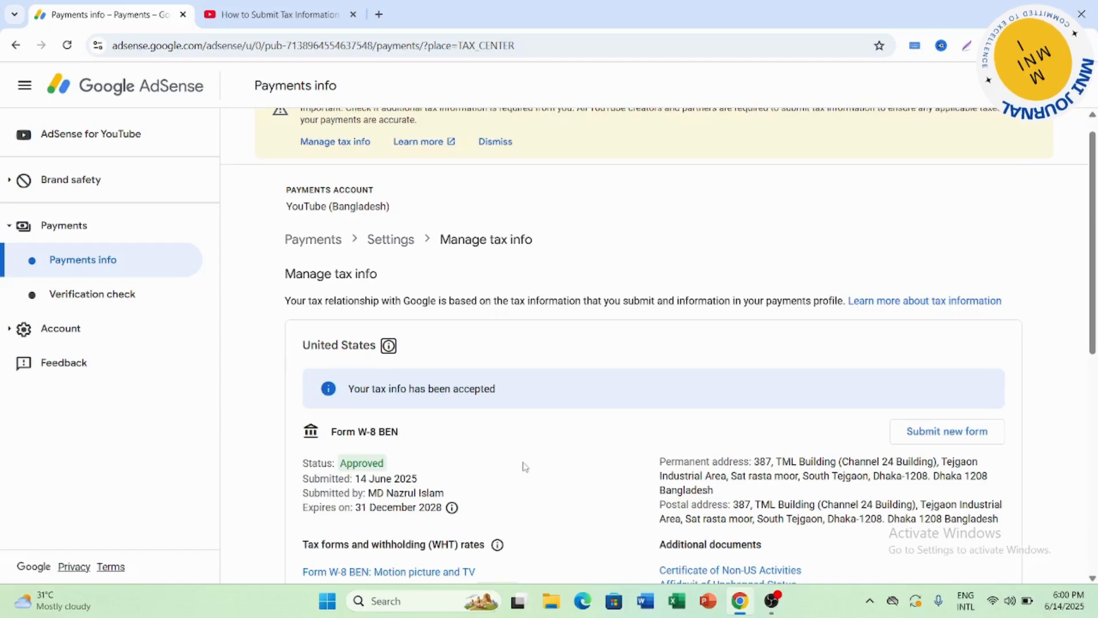
pyautogui.scroll(-3, 525, 467)
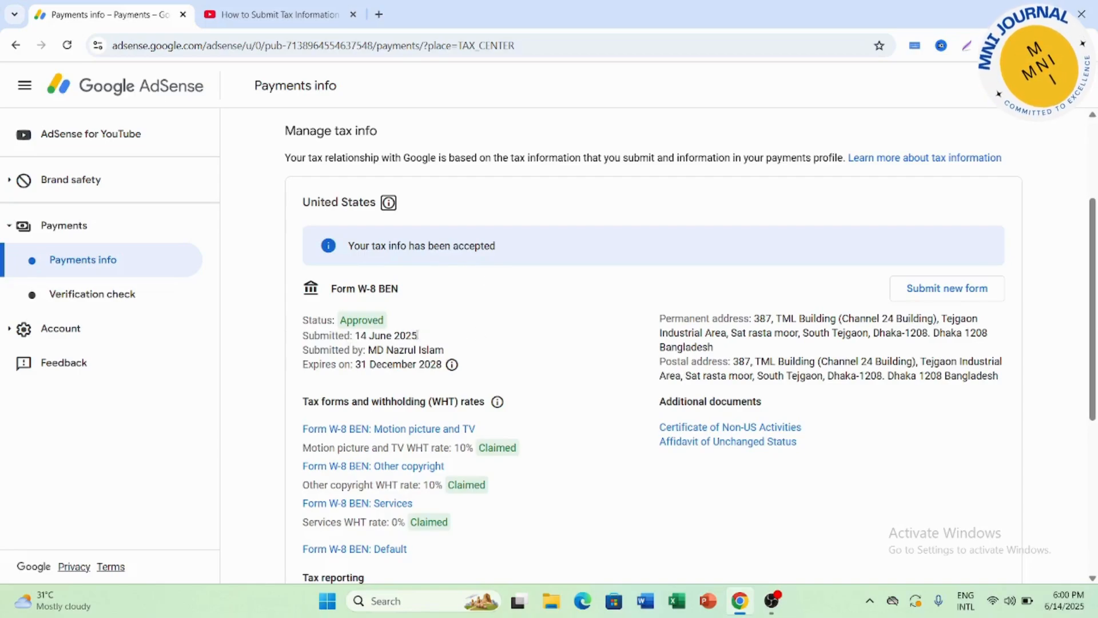
# - Select the Form W-8 BEN status area for a Lightshot screenshot, discard the capture and return to the AdSense payments page
pyautogui.click(964, 55)
pyautogui.moveTo(301, 218)
pyautogui.mouseDown()
pyautogui.moveTo(398, 437)
pyautogui.moveTo(492, 518)
pyautogui.moveTo(574, 543)
pyautogui.moveTo(574, 371)
pyautogui.moveTo(606, 394)
pyautogui.mouseUp()
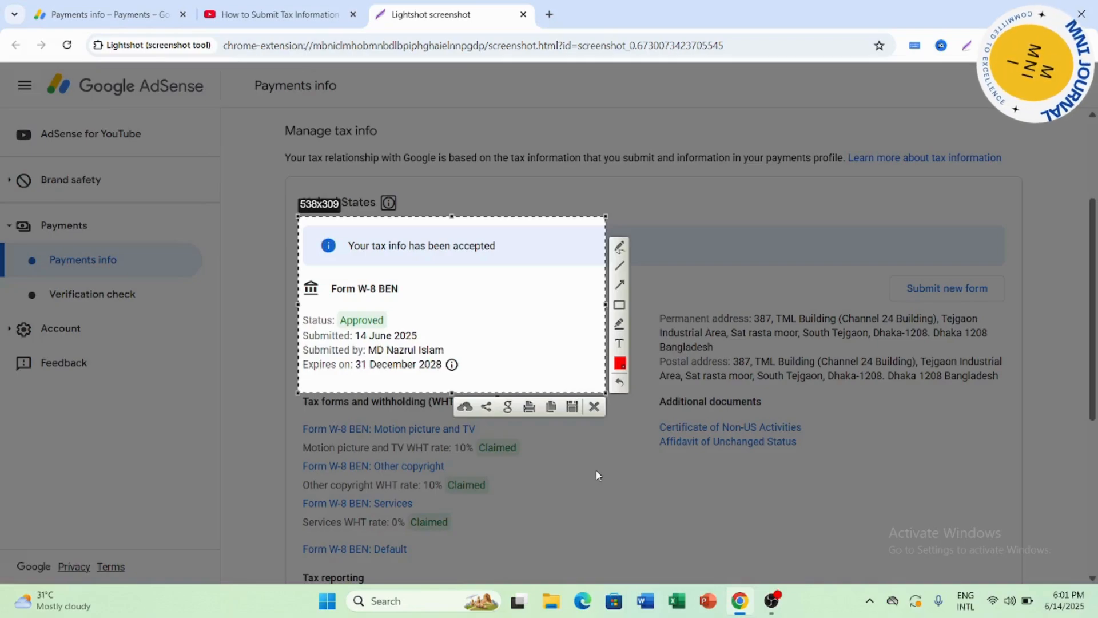
pyautogui.click(594, 408)
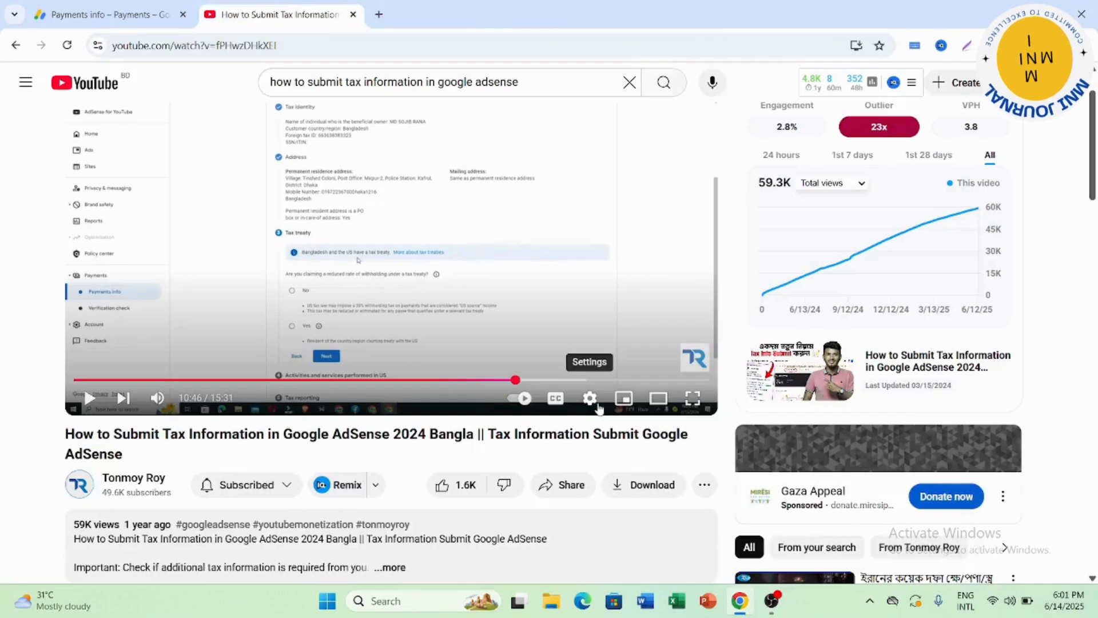
pyautogui.click(114, 14)
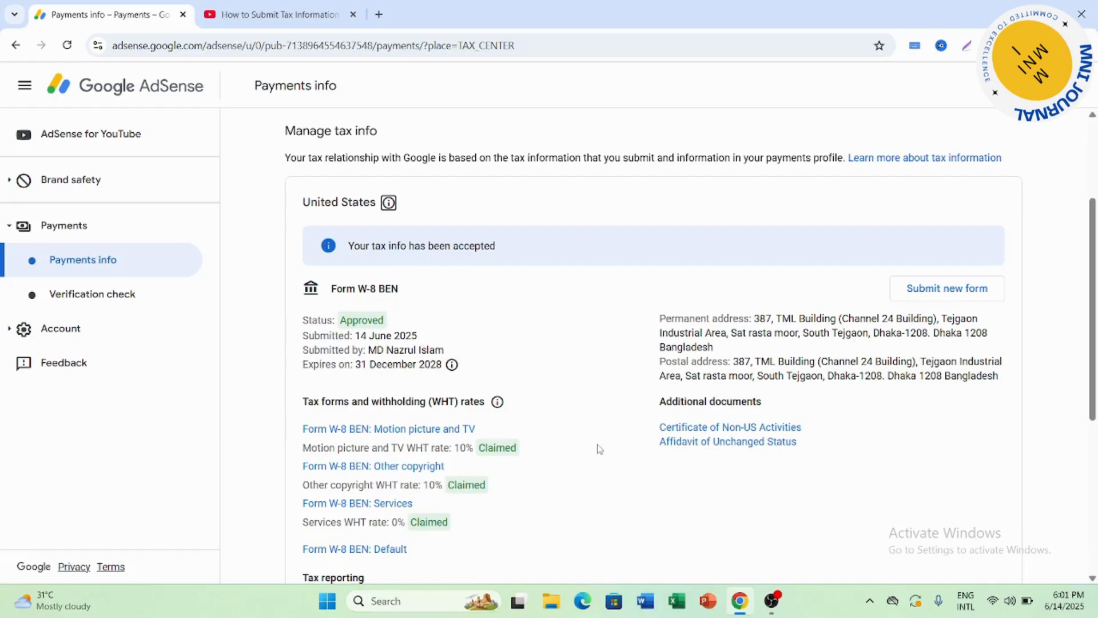
# - Review the claimed withholding rates and the tax reporting details of the submitted form
pyautogui.scroll(-3, 600, 449)
pyautogui.scroll(-2, 599, 449)
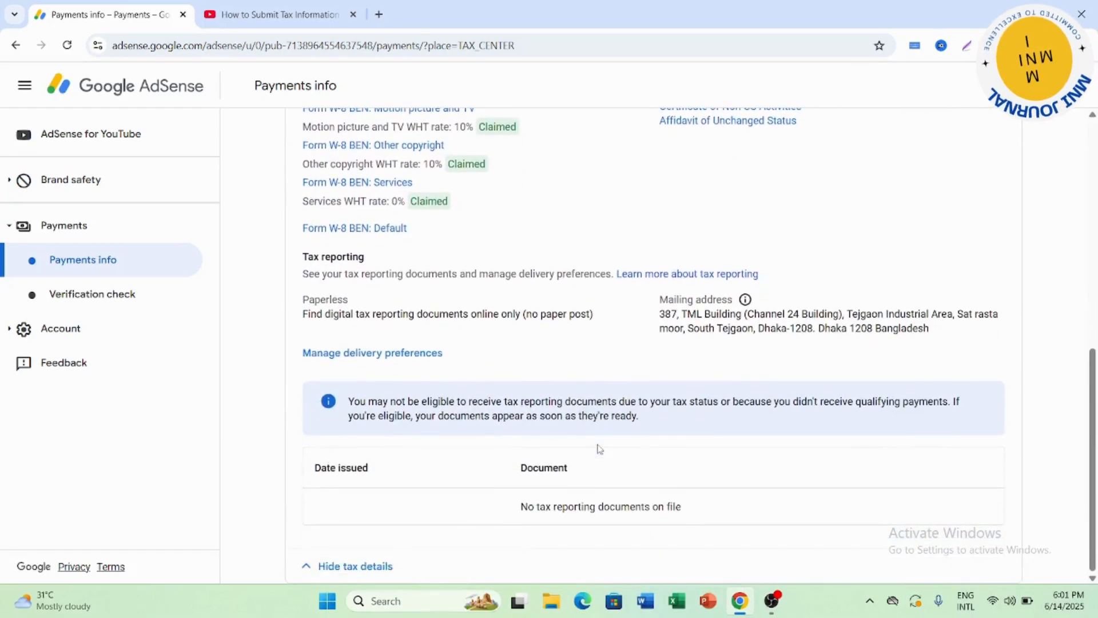